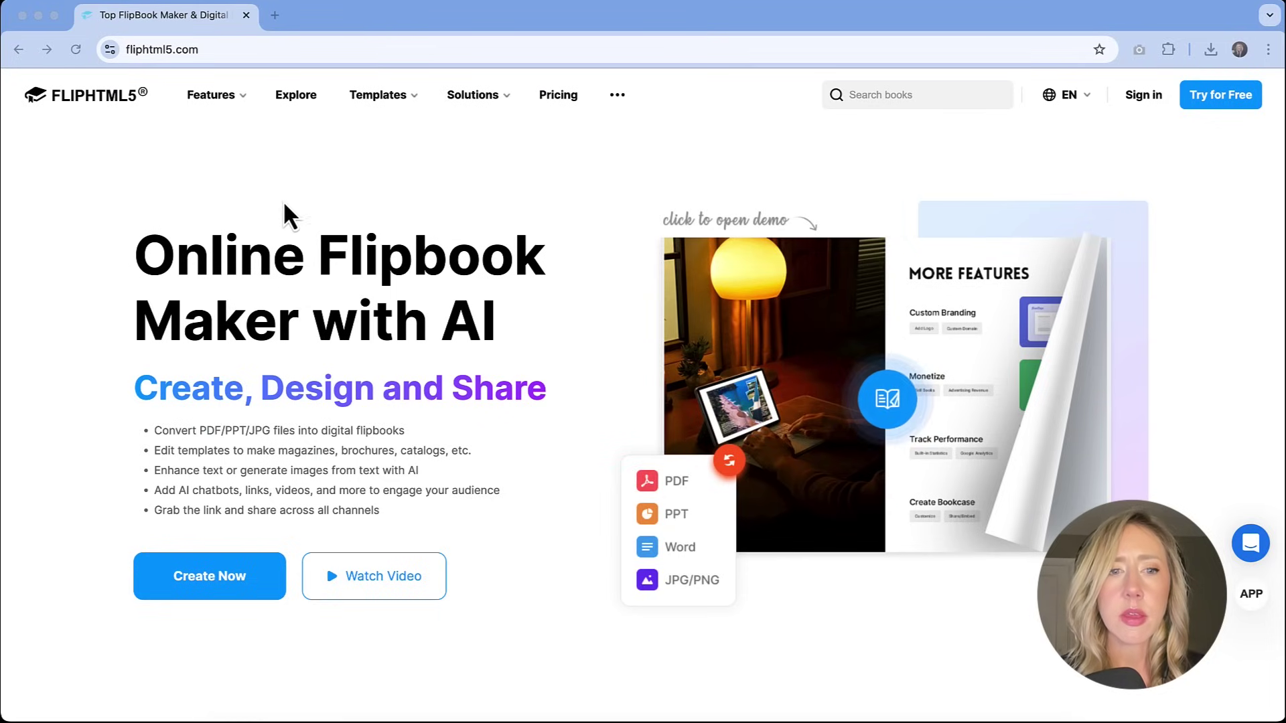
Scroll the homepage past the AI features and logos to the Beyond Maker section.
scroll(283, 200, "down", 2)
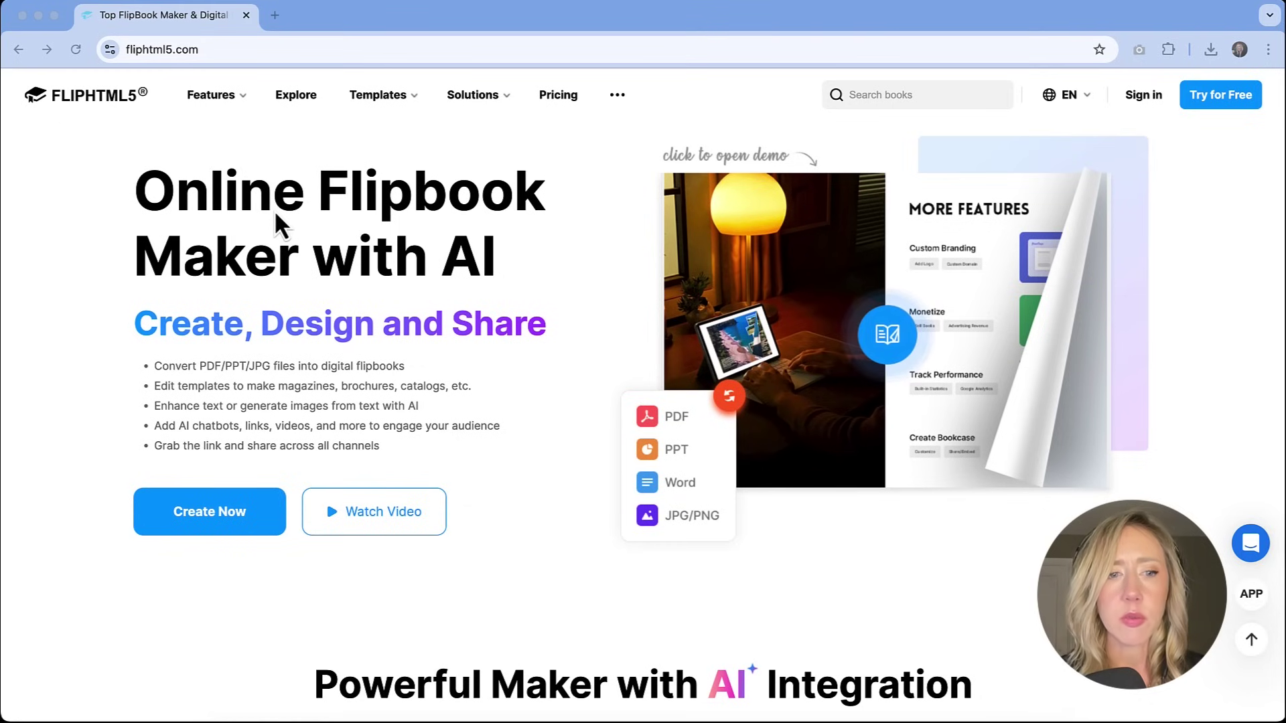
scroll(275, 211, "up", 1)
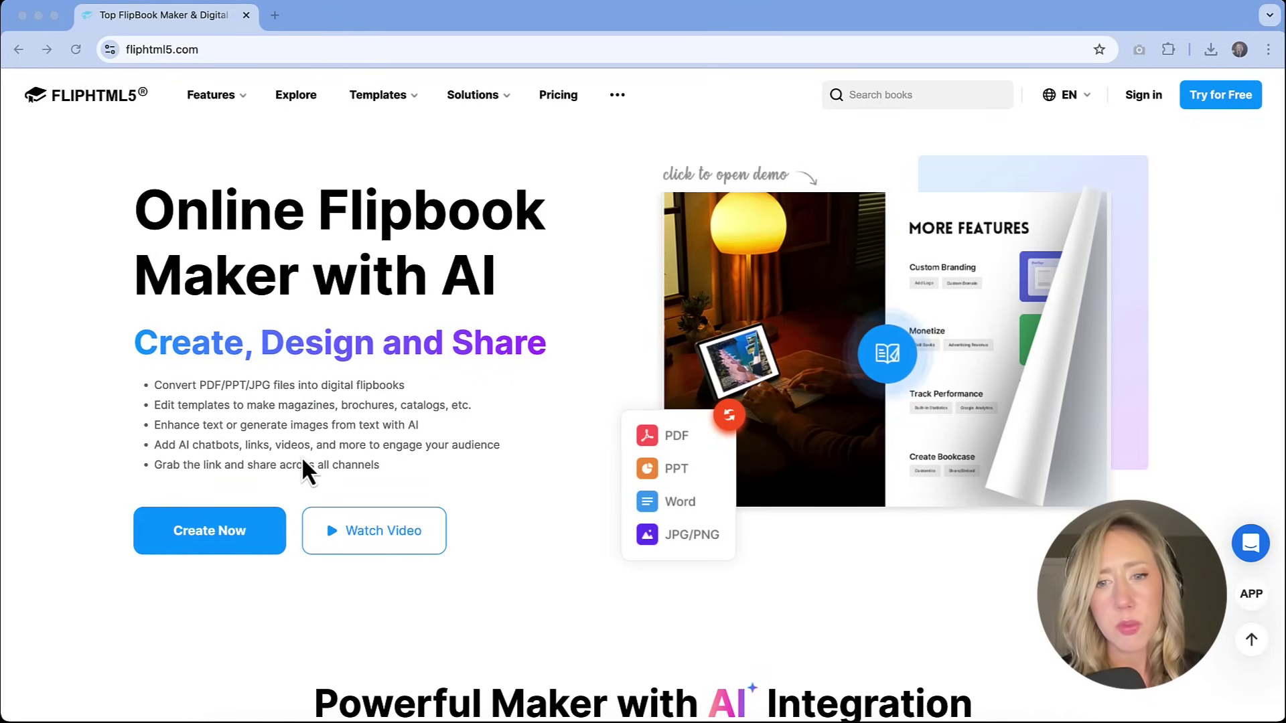
scroll(298, 463, "down", 8)
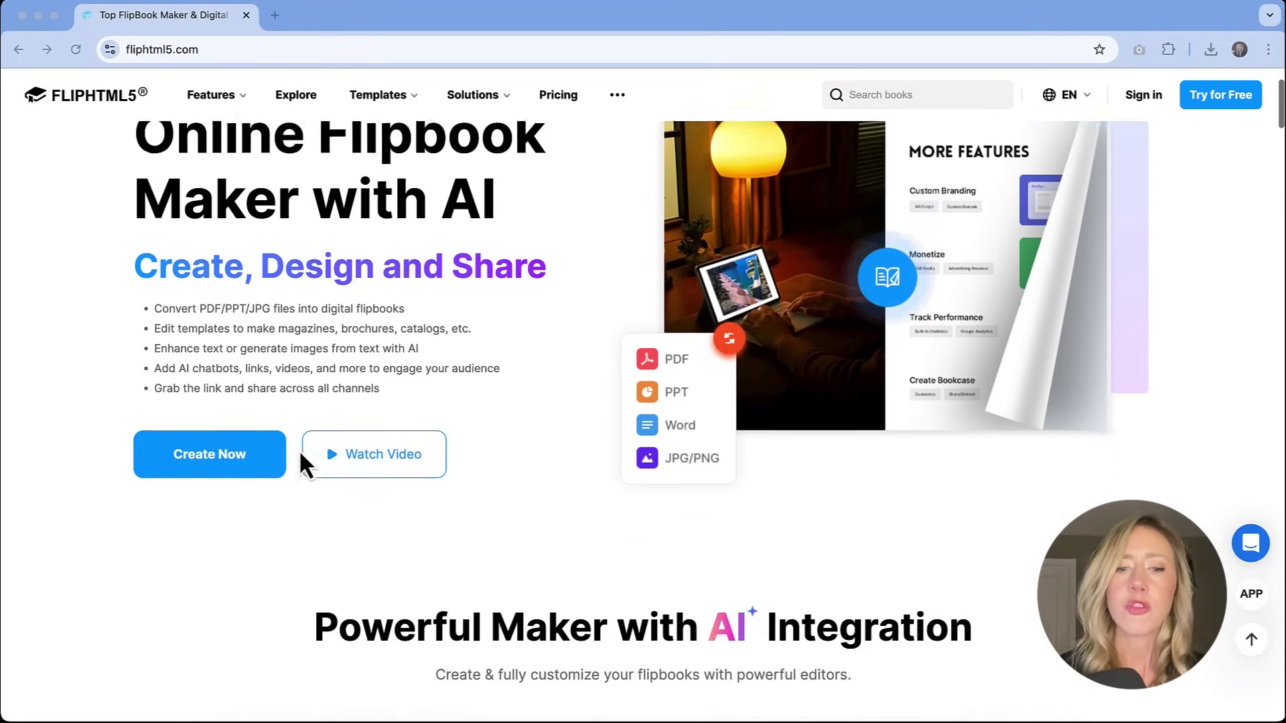
scroll(339, 538, "down", 1)
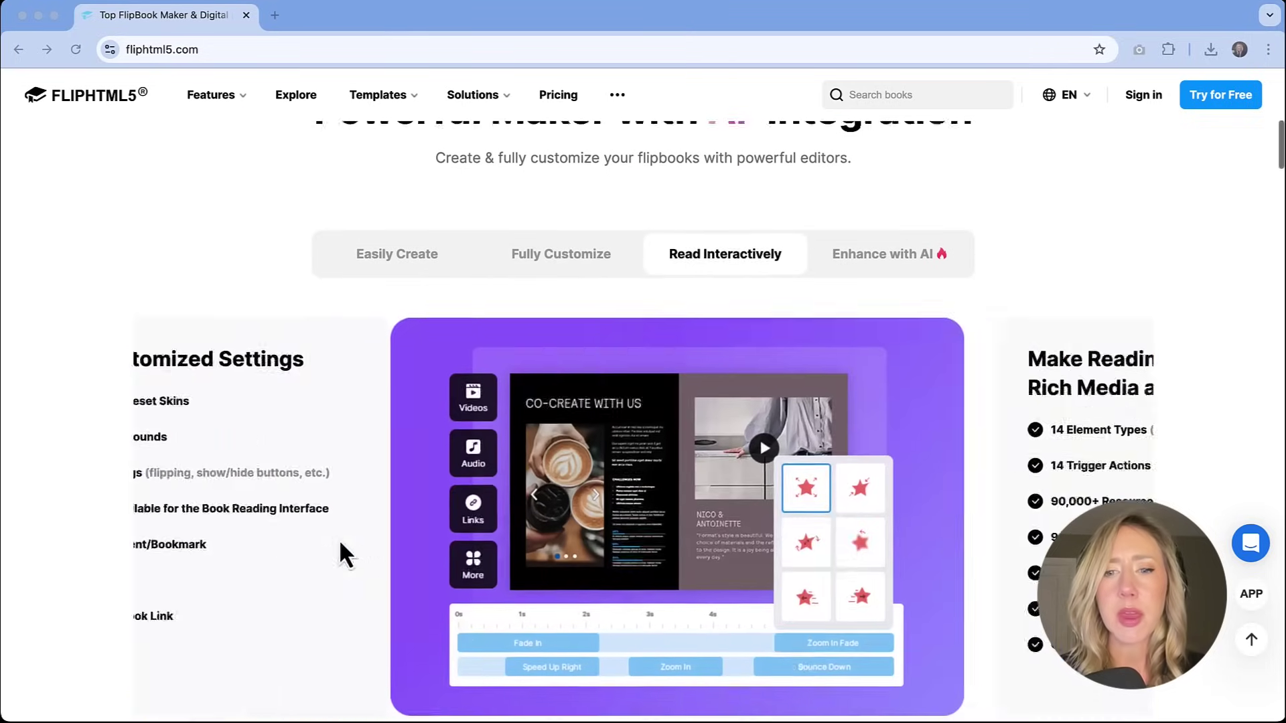
scroll(338, 540, "down", 2)
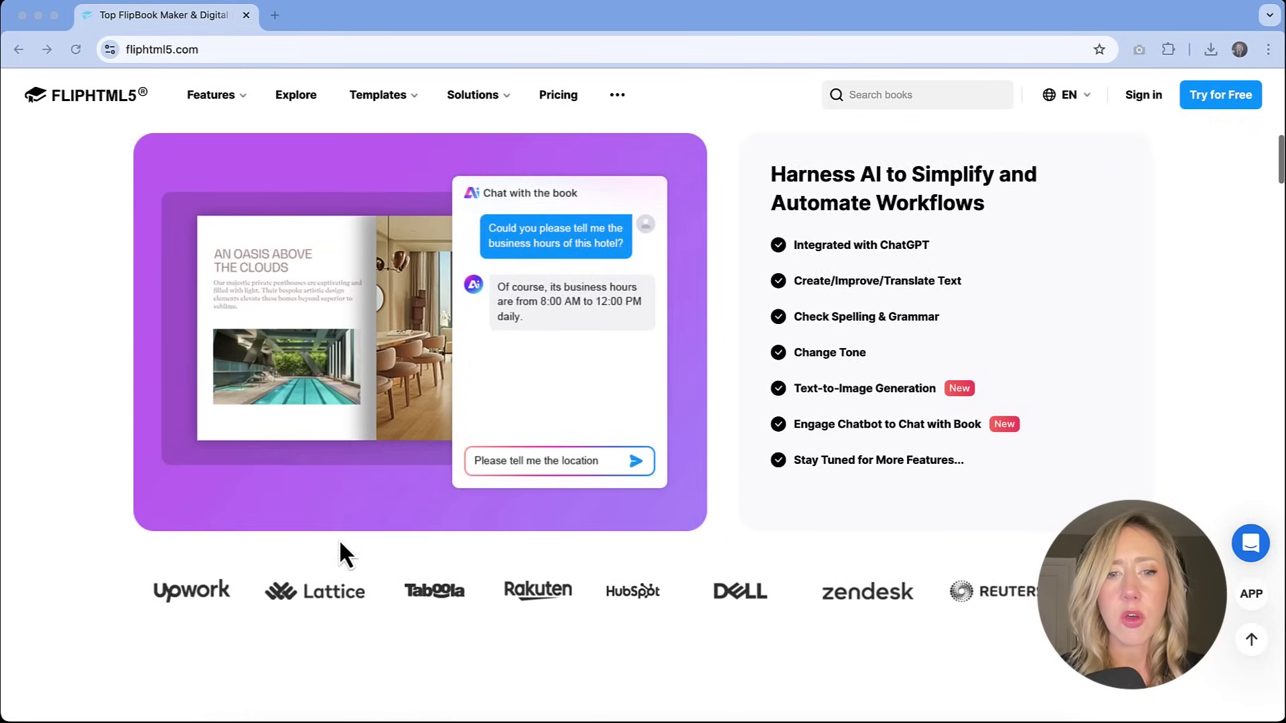
scroll(338, 540, "down", 10)
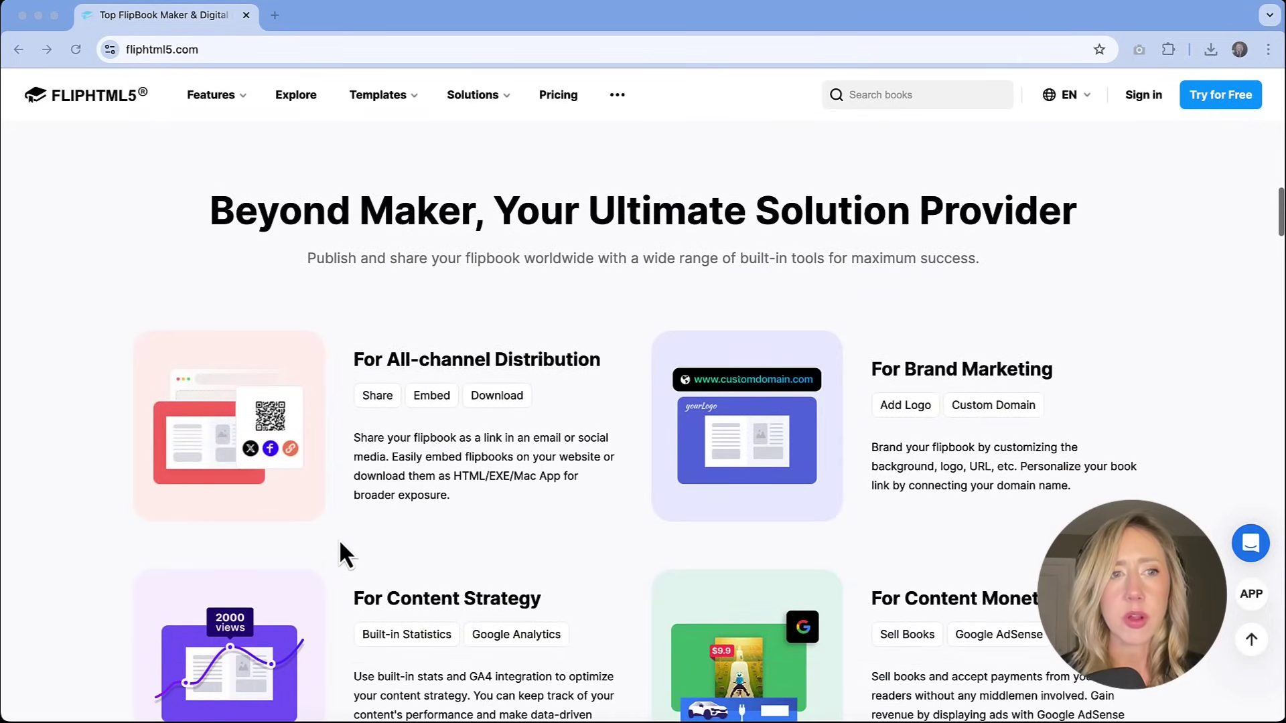
Open Pricing and compare the Free $0, Pro $12.5, Platinum $25 and Enterprise $83.5 plans.
left_click(557, 103)
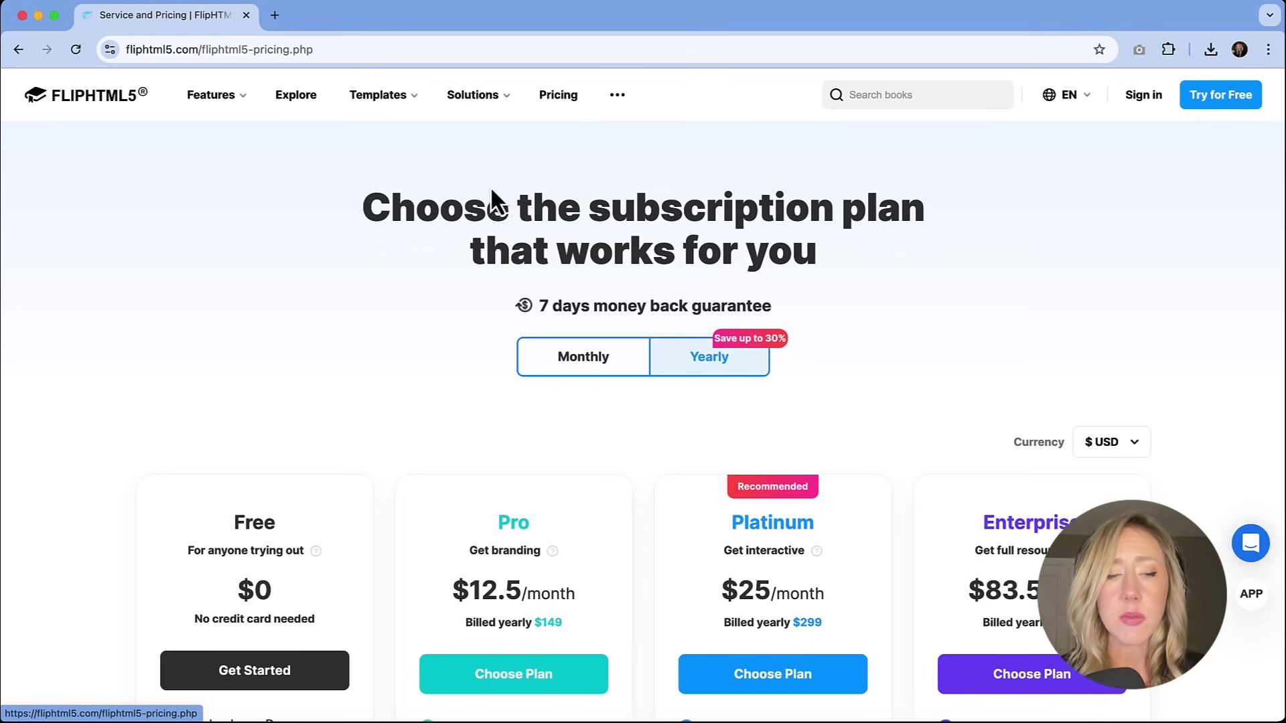
scroll(428, 253, "down", 4)
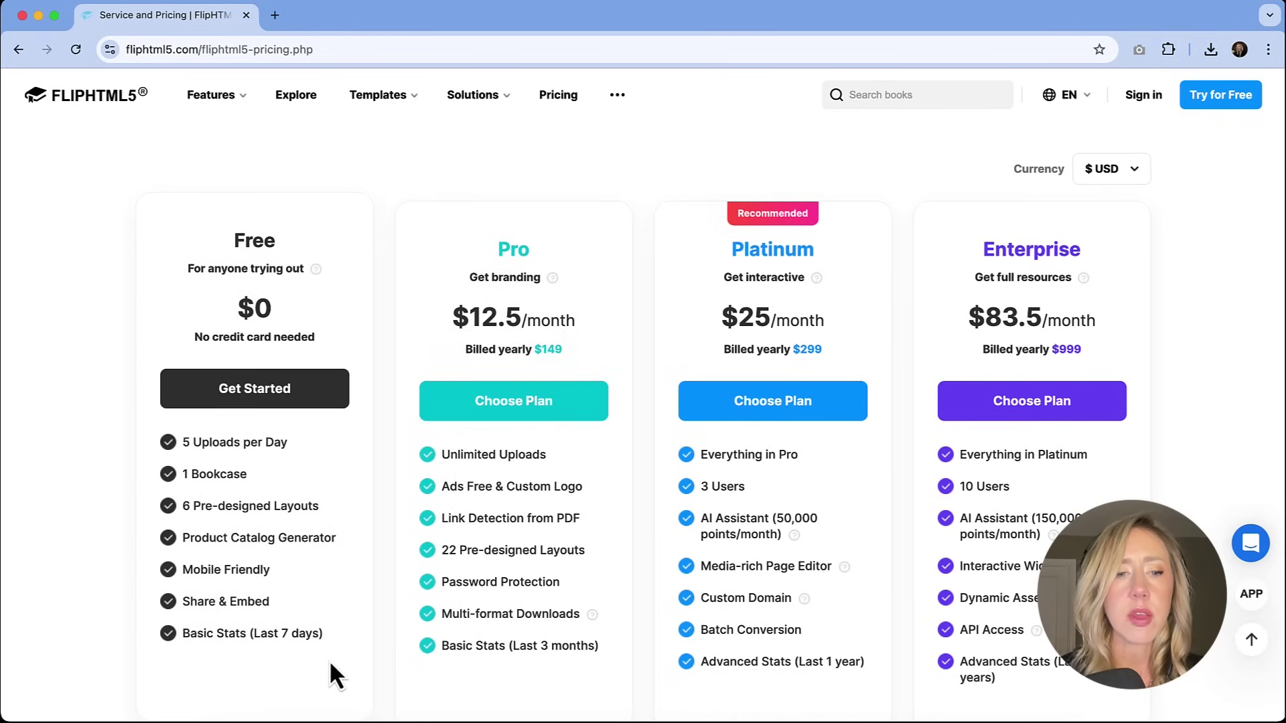
scroll(327, 656, "down", 5)
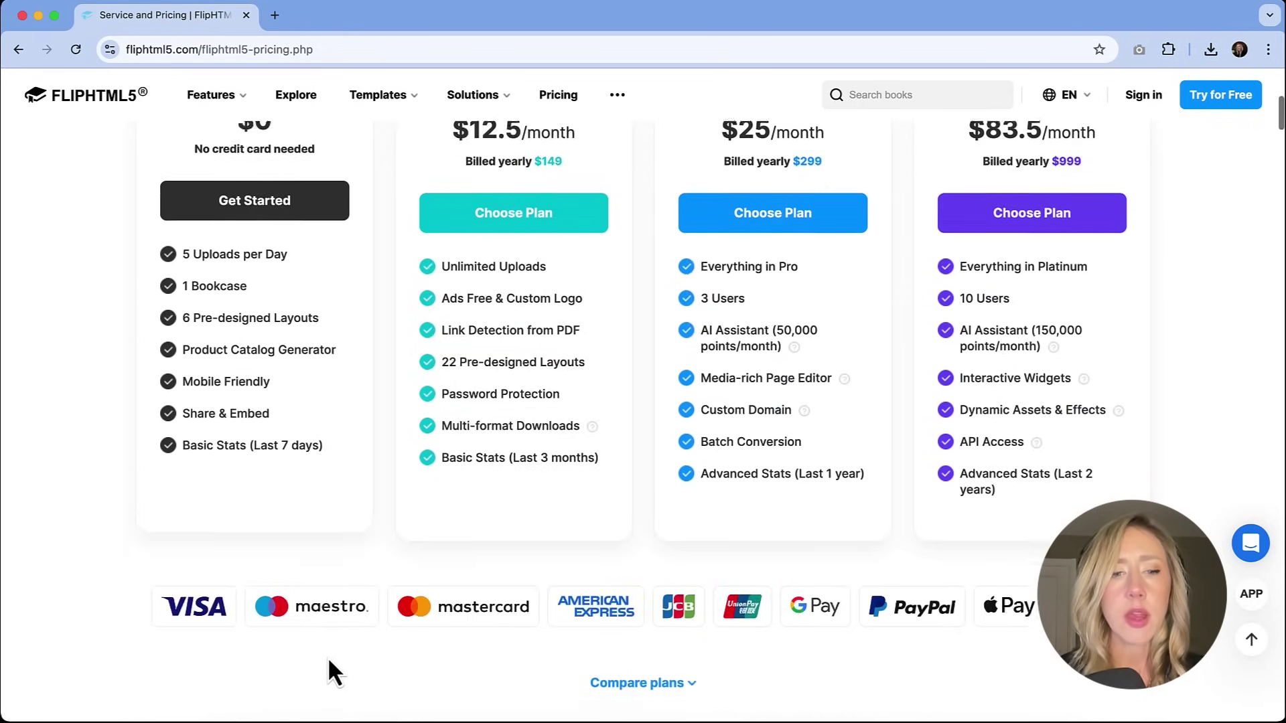
scroll(327, 656, "up", 9)
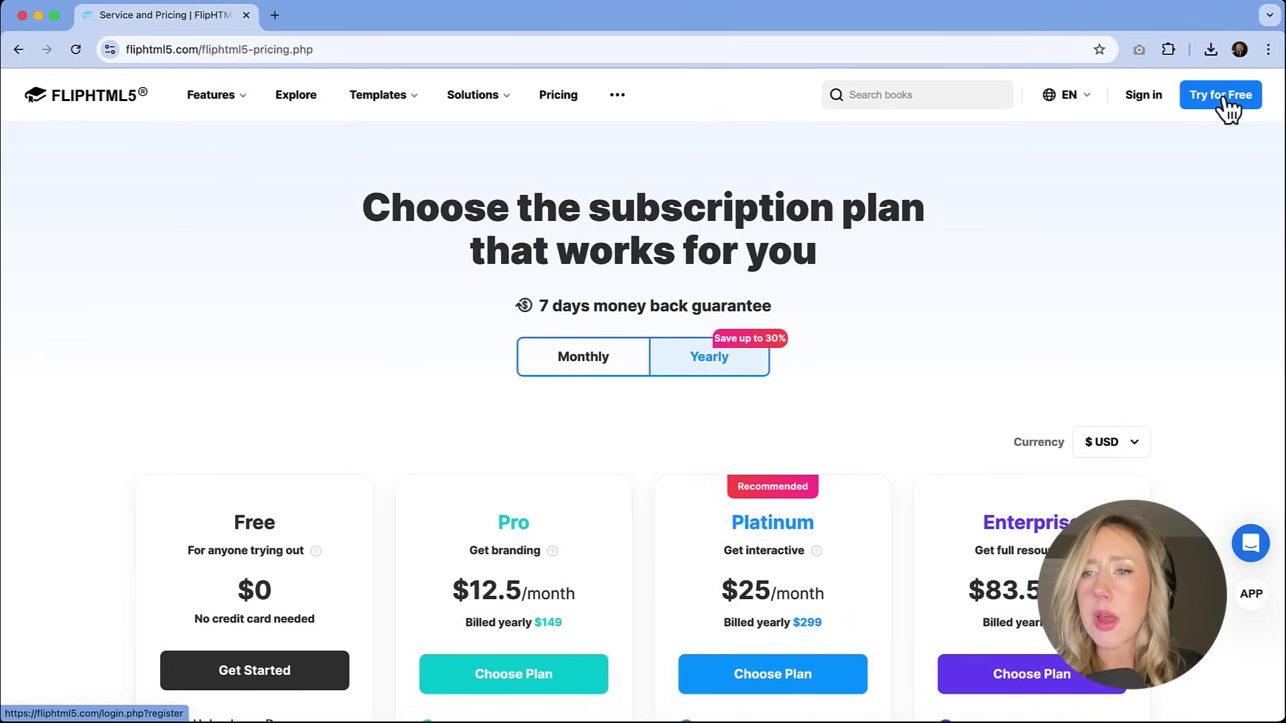
Sign in, browse the dashboard templates, and start a new upload from the Upload Files card.
left_click(1149, 102)
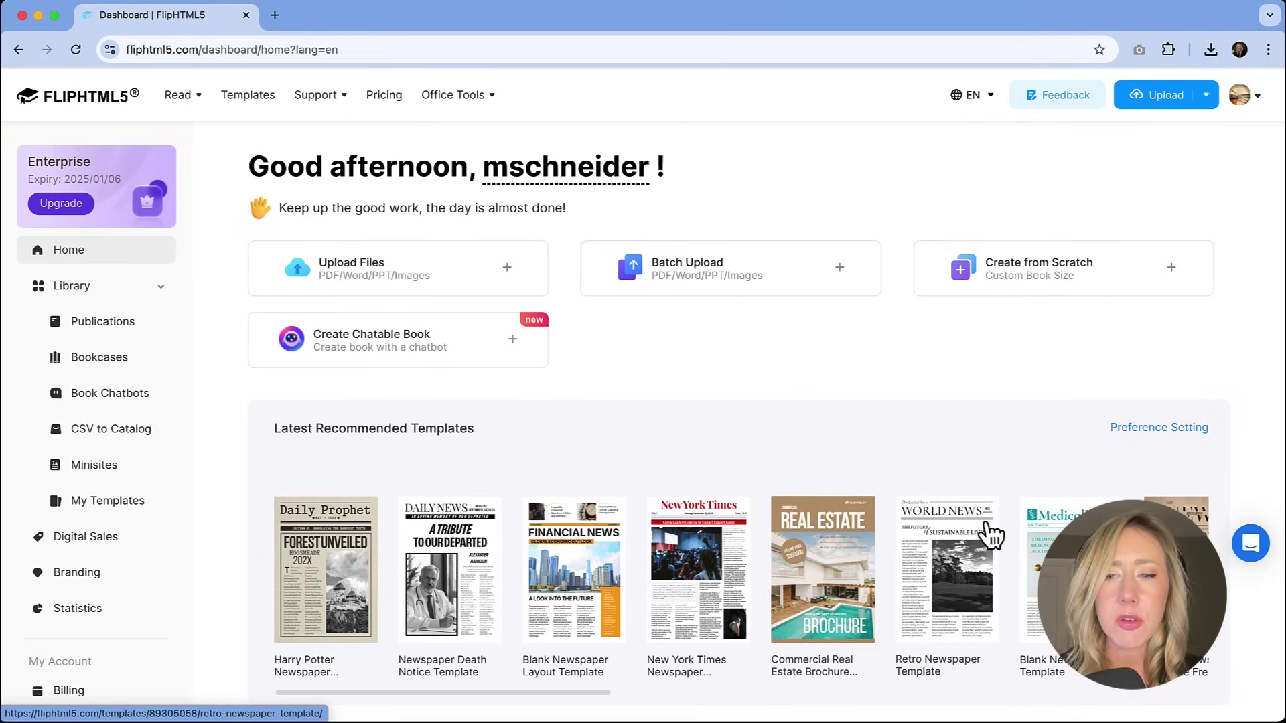
scroll(616, 411, "down", 3)
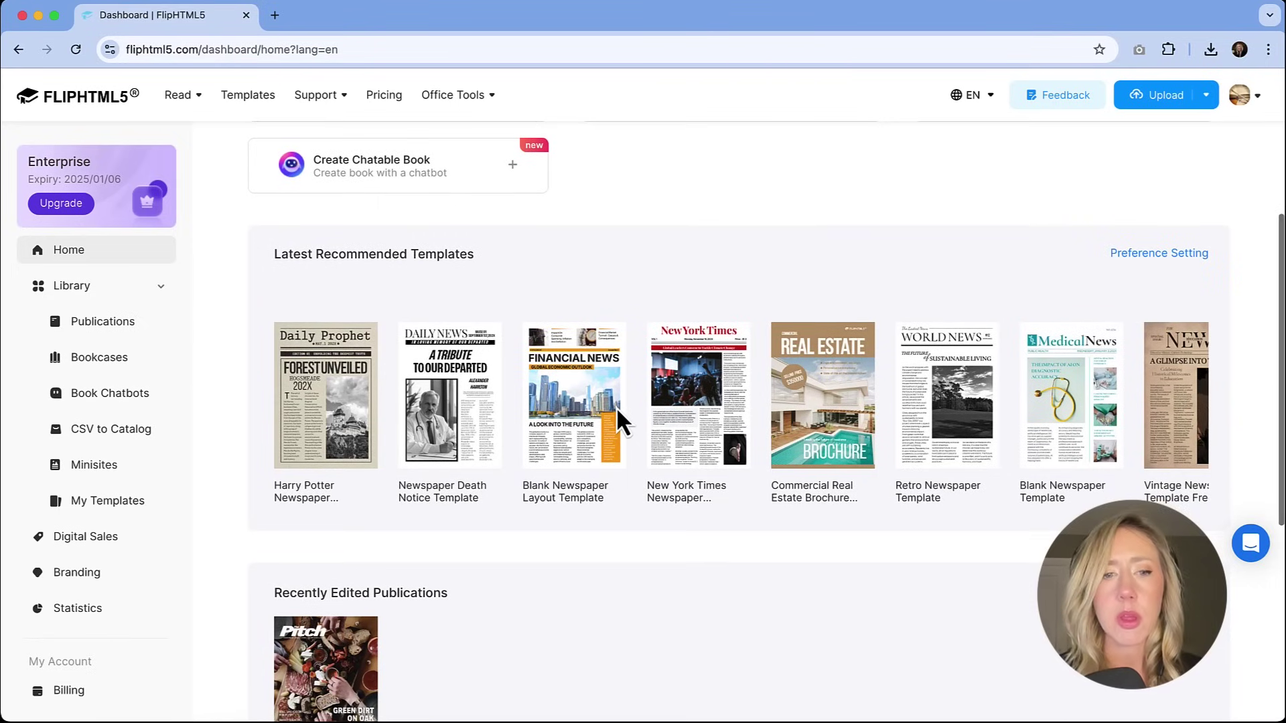
scroll(616, 407, "down", 1)
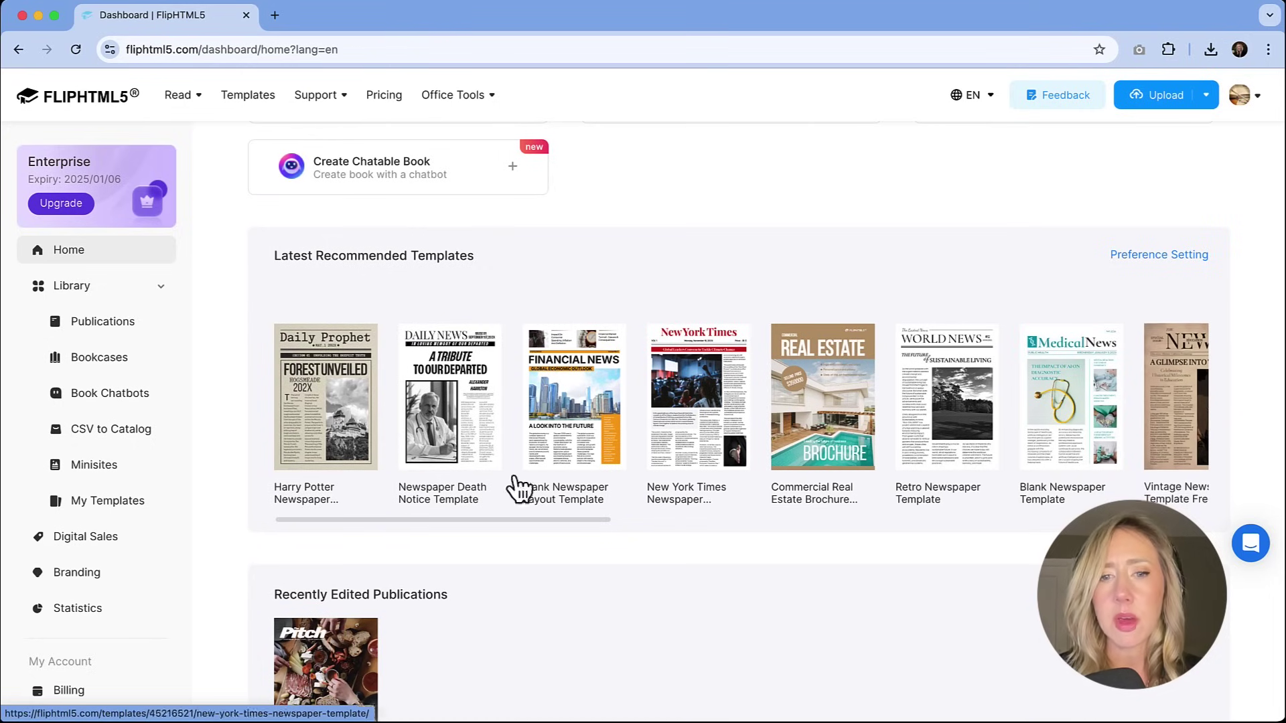
scroll(658, 439, "up", 1)
scroll(658, 439, "up", 2)
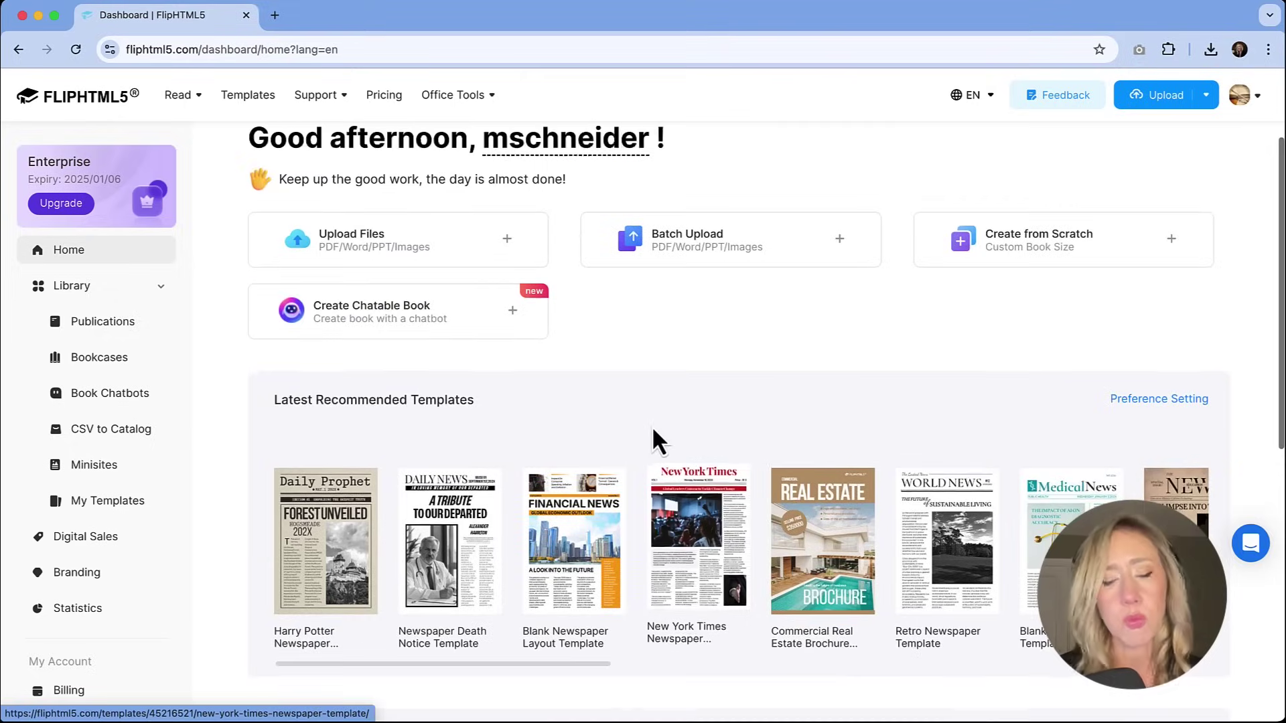
left_click(399, 240)
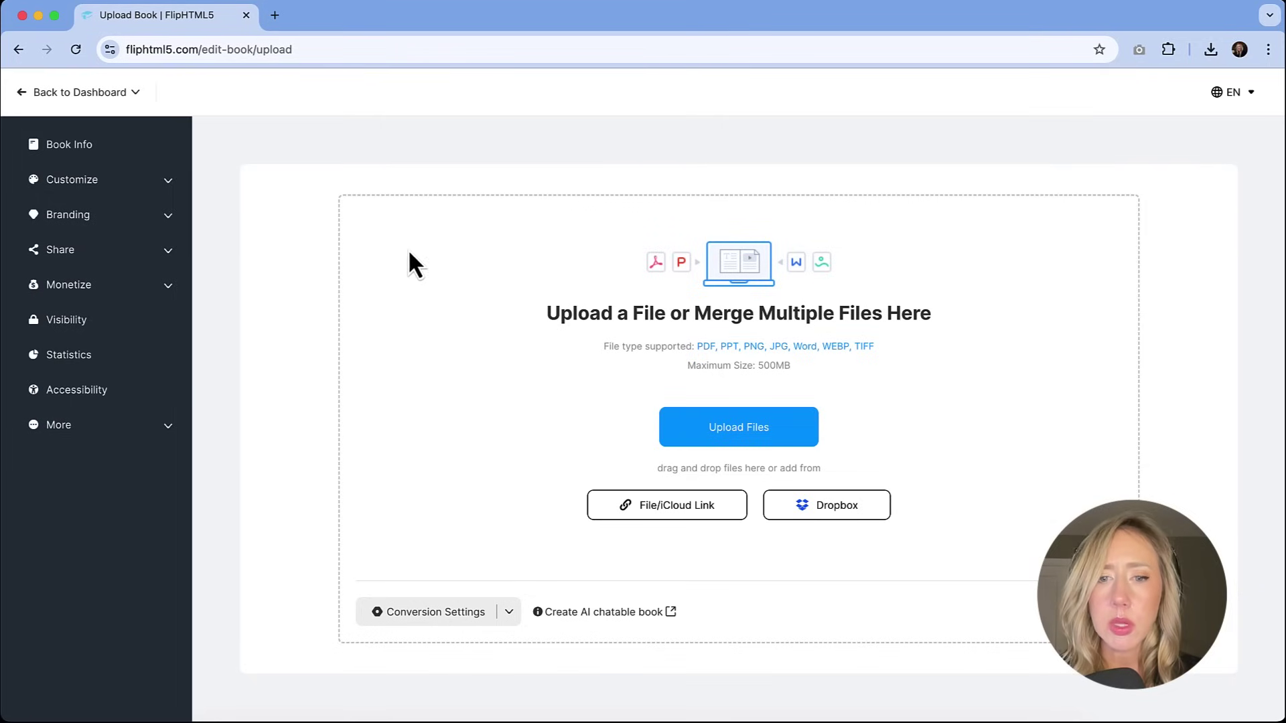
Upload the Bon_Appetit_October_2015_USA PDF to create a 118-page flipbook.
left_click(767, 425)
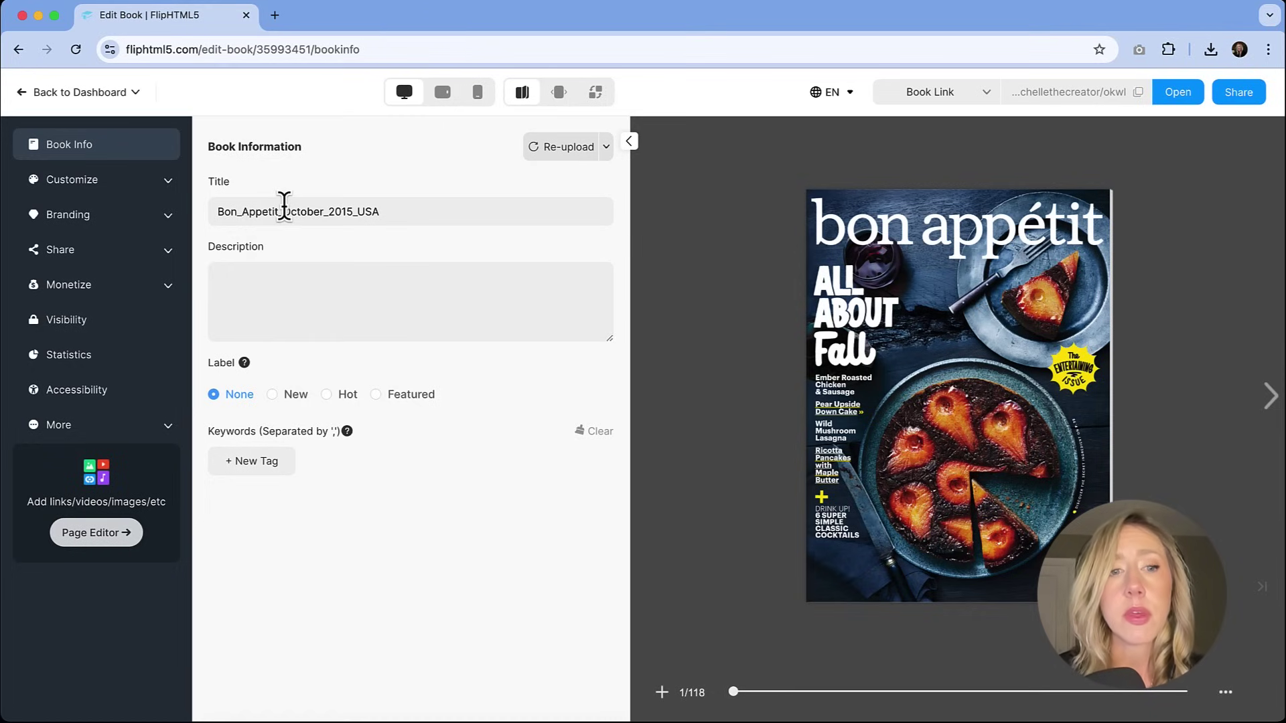
Shorten the title from Bon_Appetit_October_2015_USA to 'Bon Appetit' and select the New label.
left_click_drag(278, 211, 218, 211)
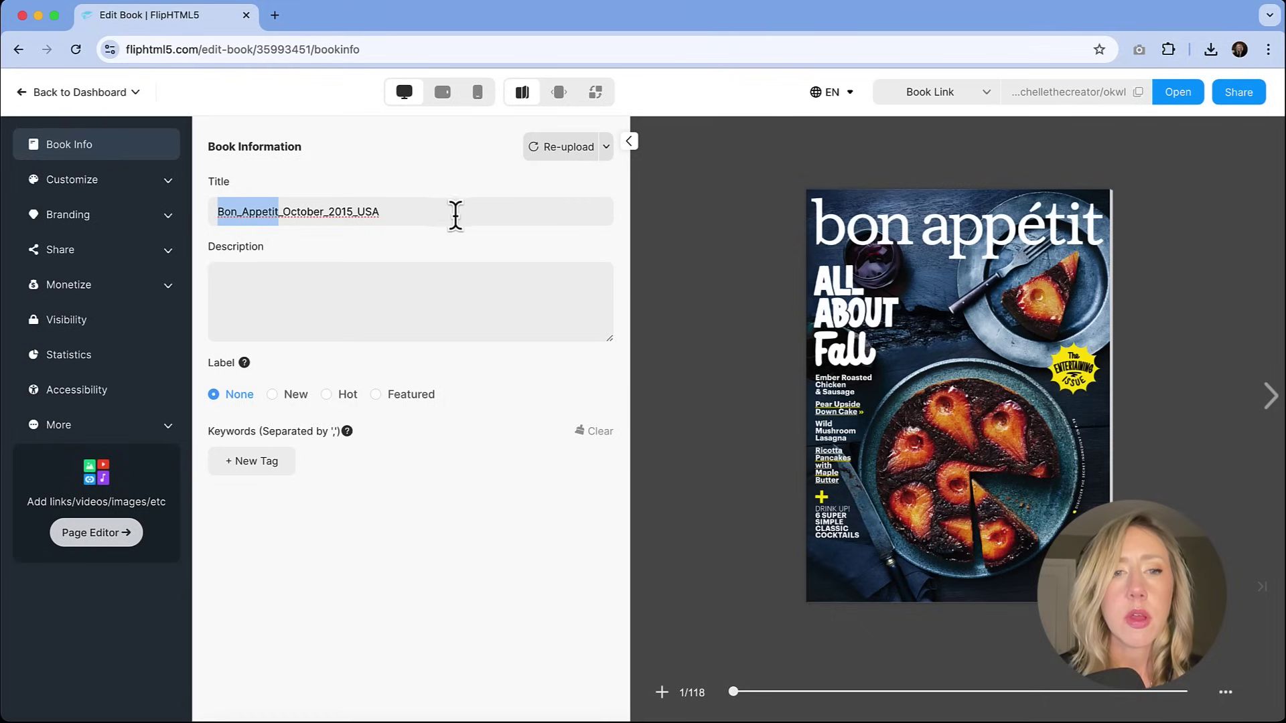
left_click_drag(455, 215, 282, 204)
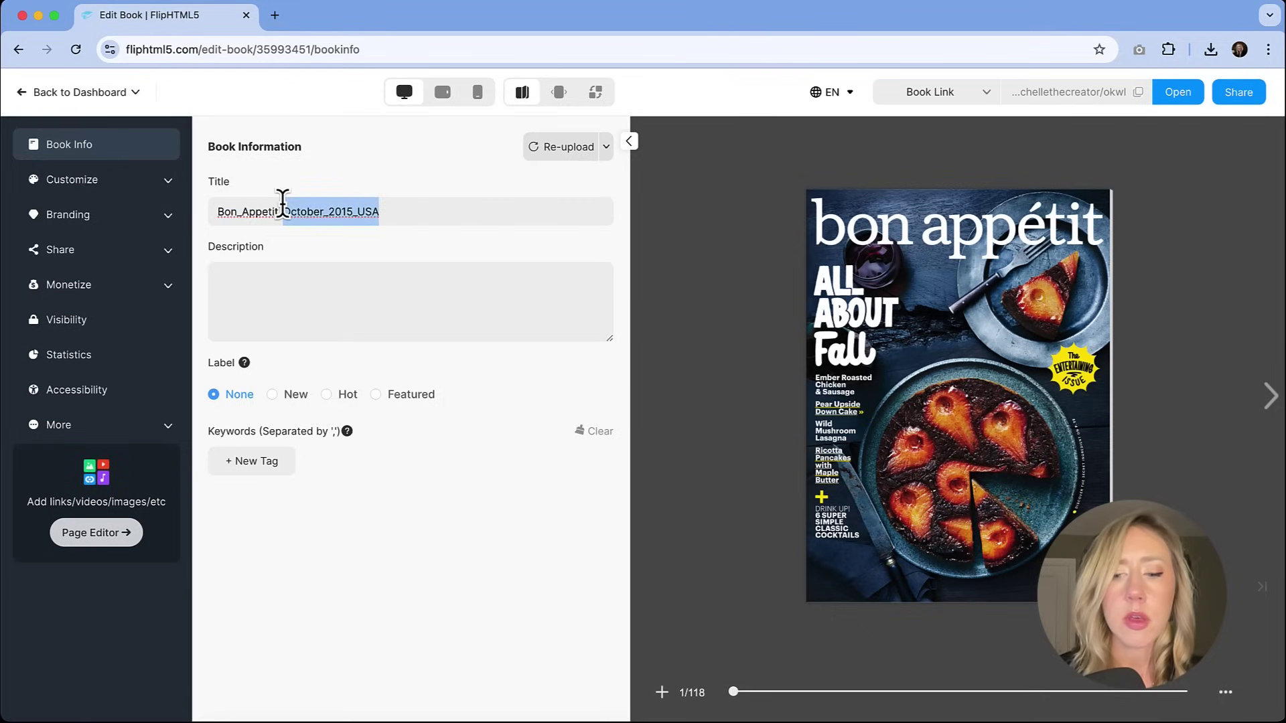
key("BackSpace")
left_click(242, 211)
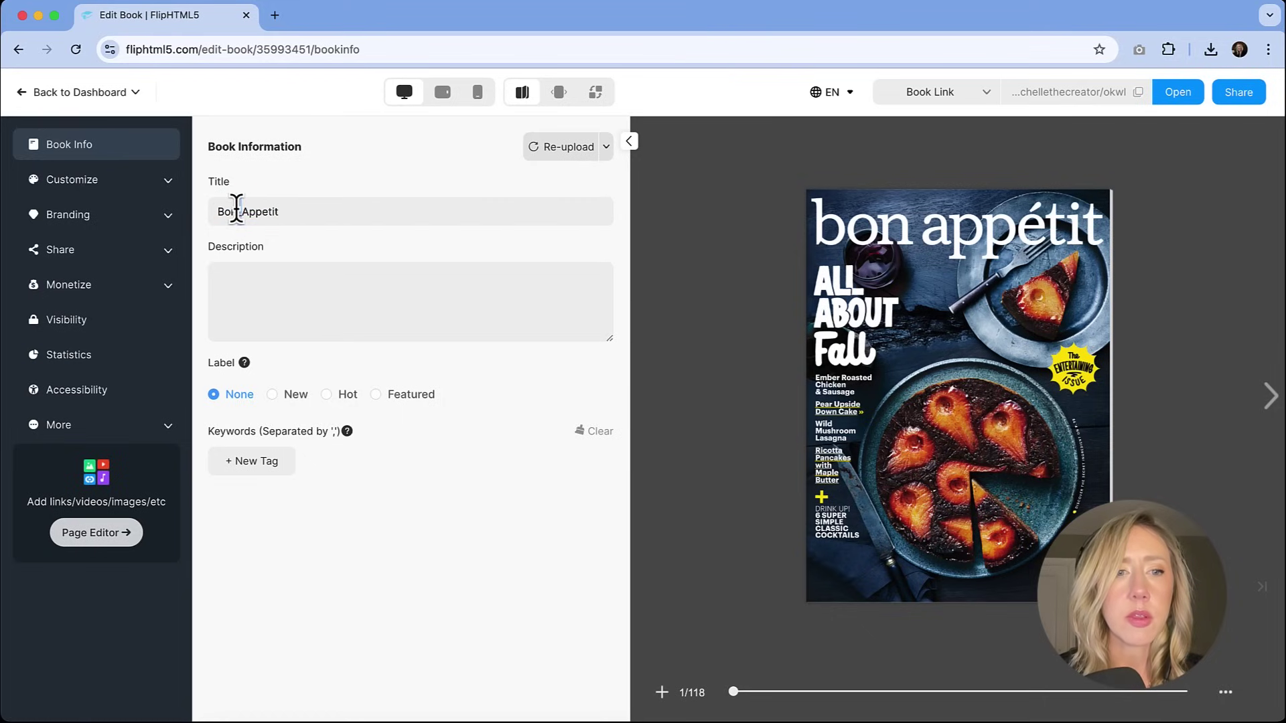
key("BackSpace")
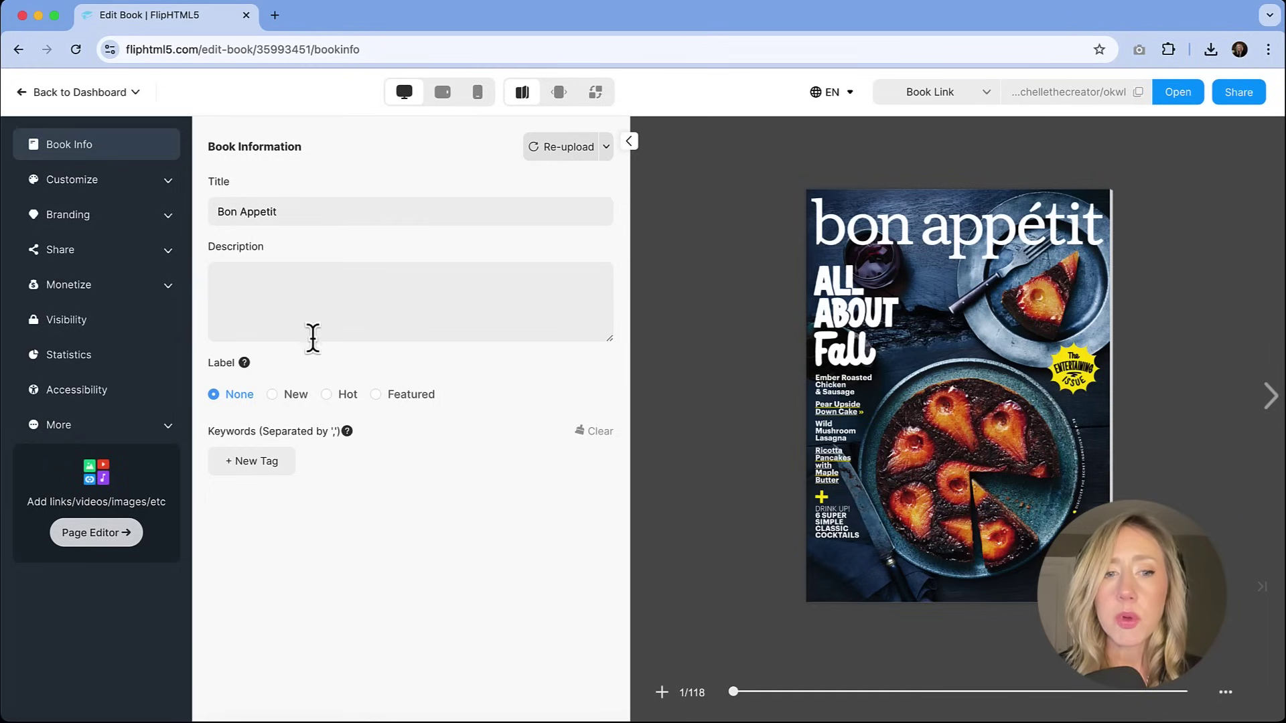
left_click(275, 397)
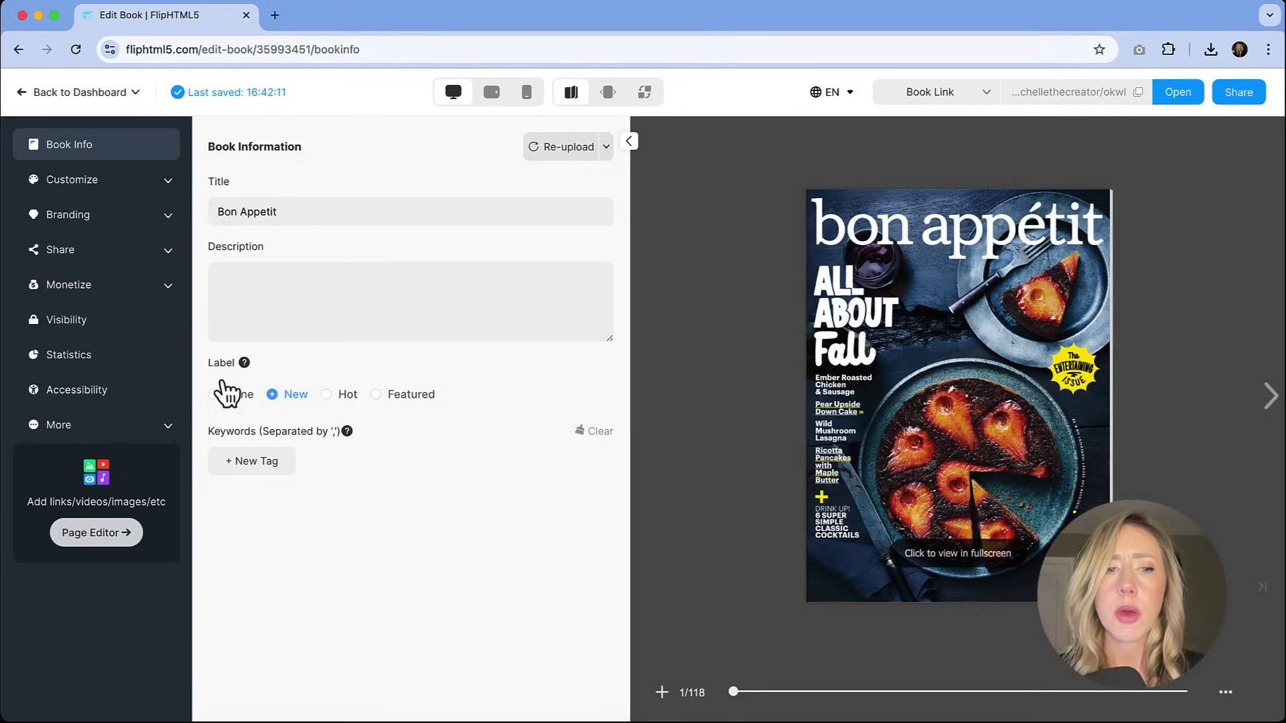
mouse_move(247, 367)
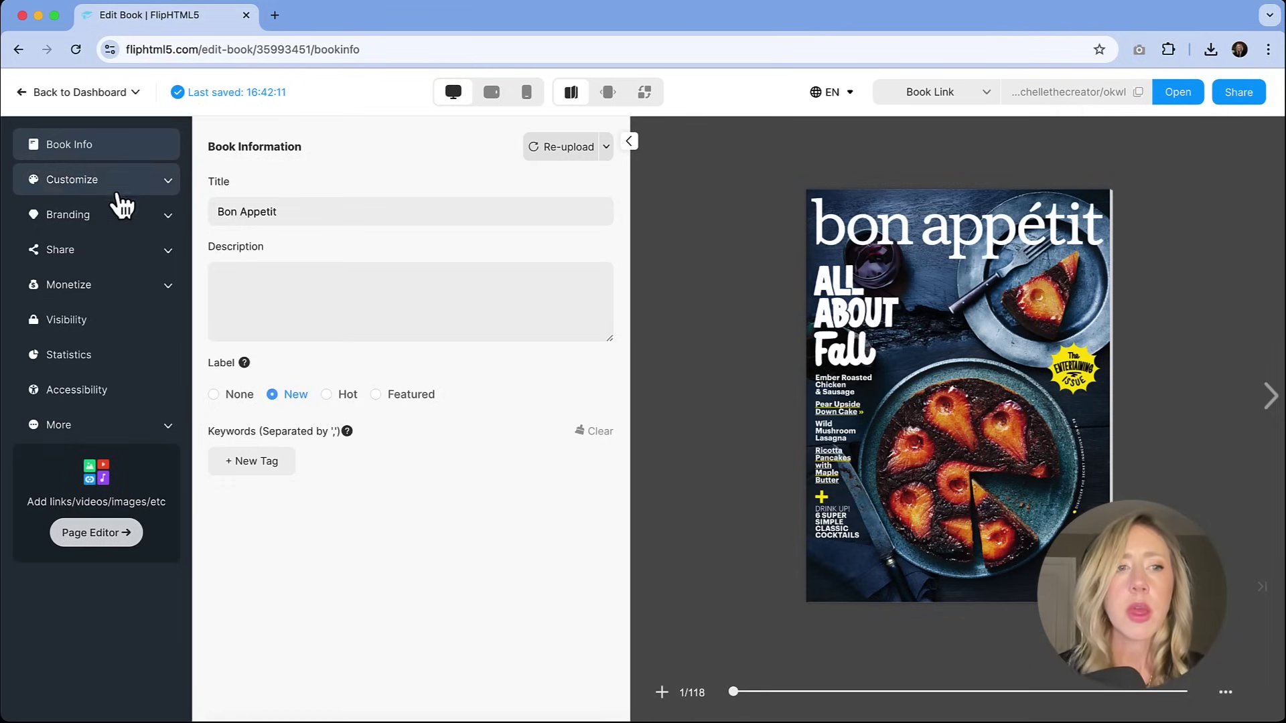
In Customize > Design, keep the Prev/Next buttons on and enable them on mobile too.
left_click(115, 187)
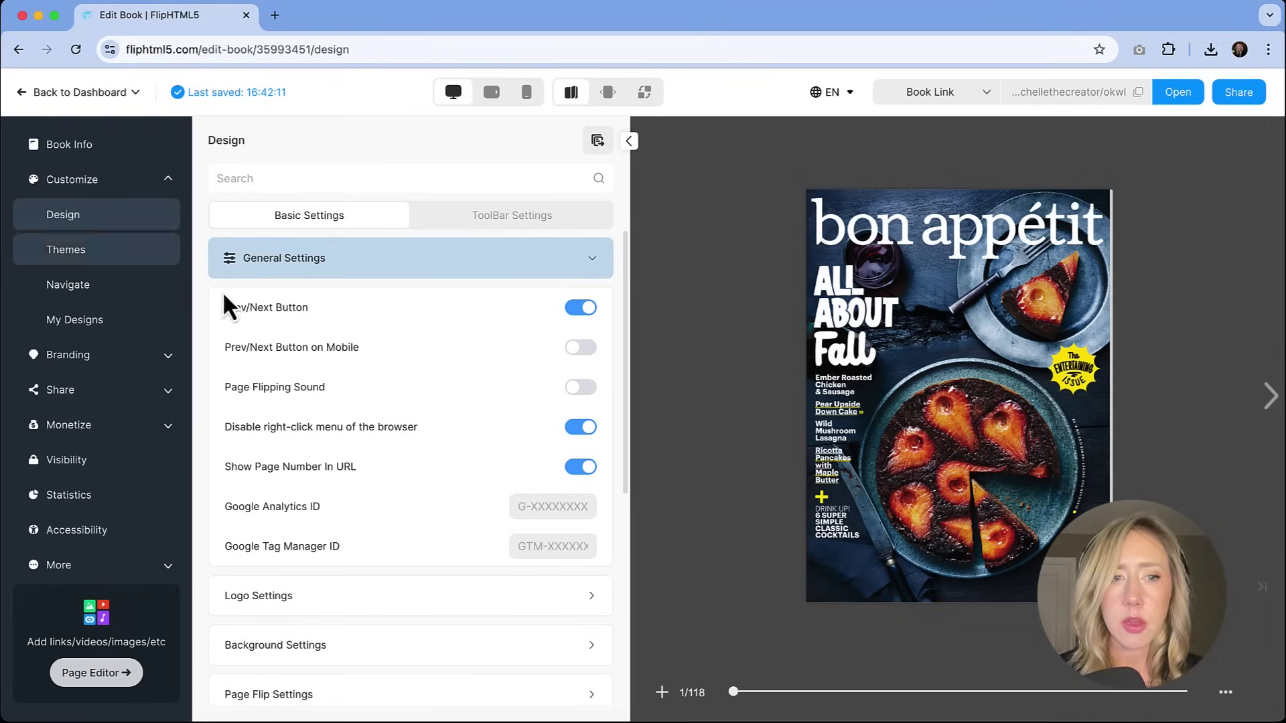
left_click(590, 311)
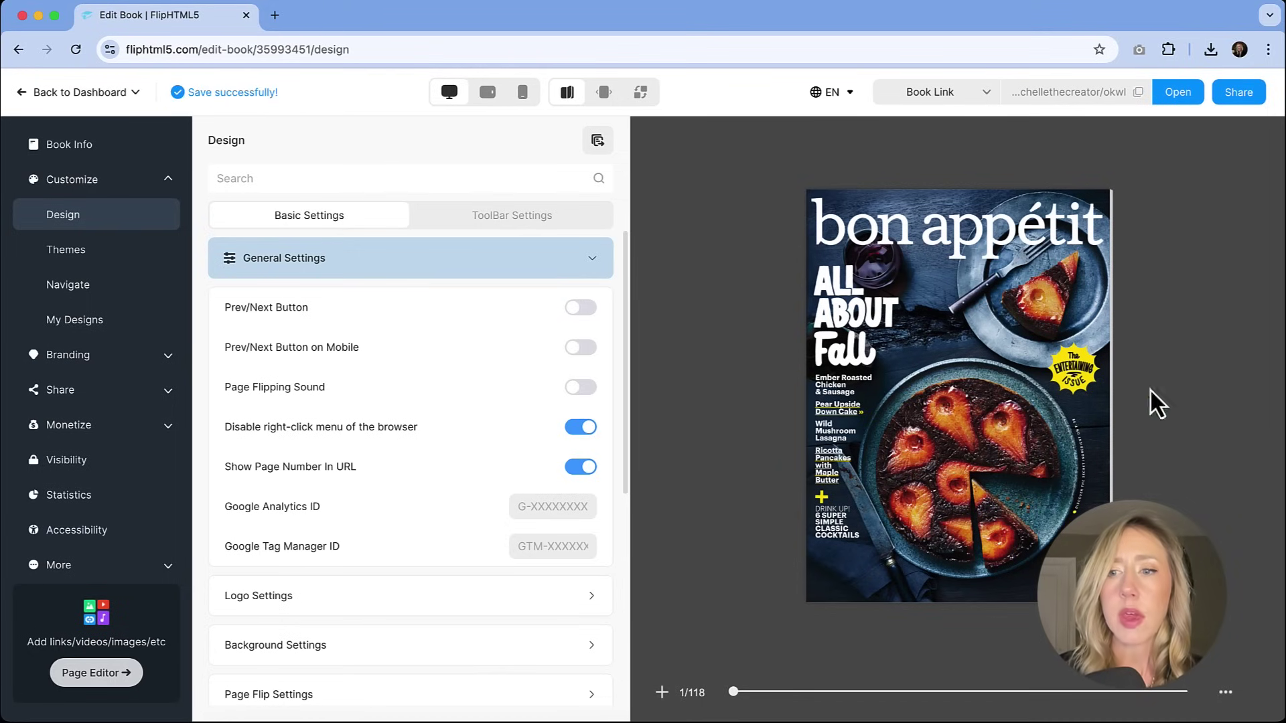
left_click(574, 312)
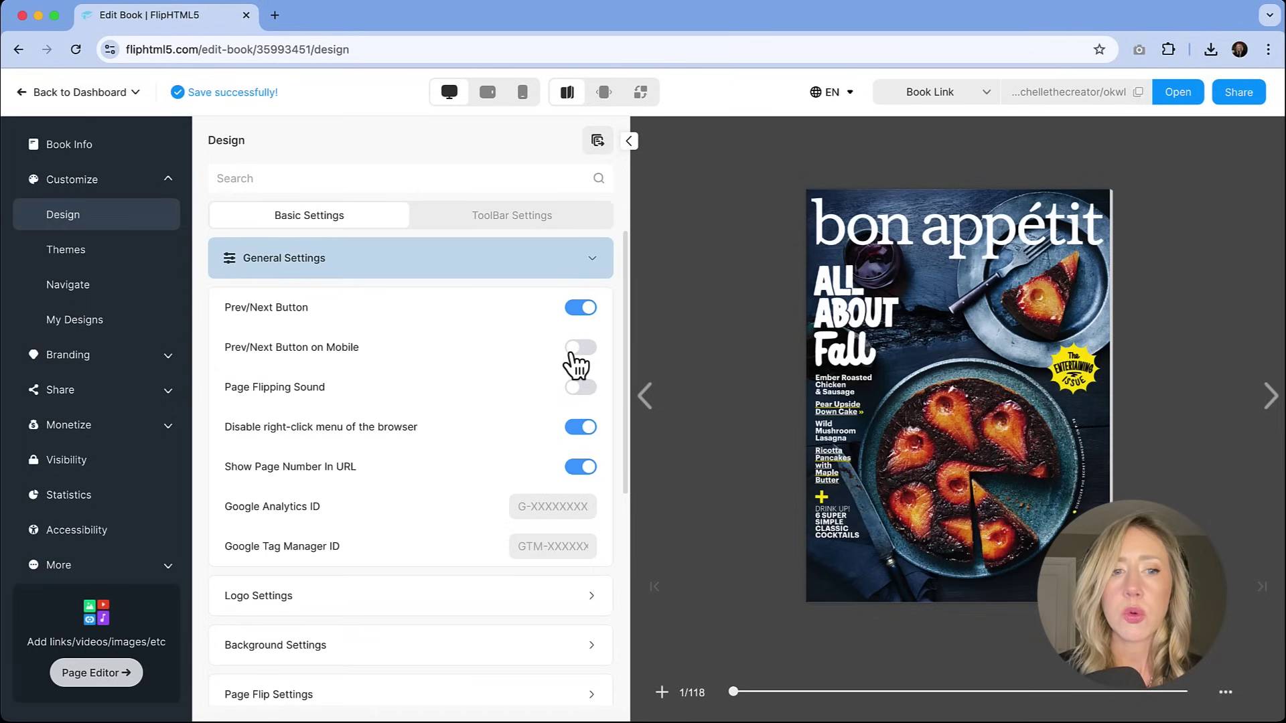
left_click(573, 352)
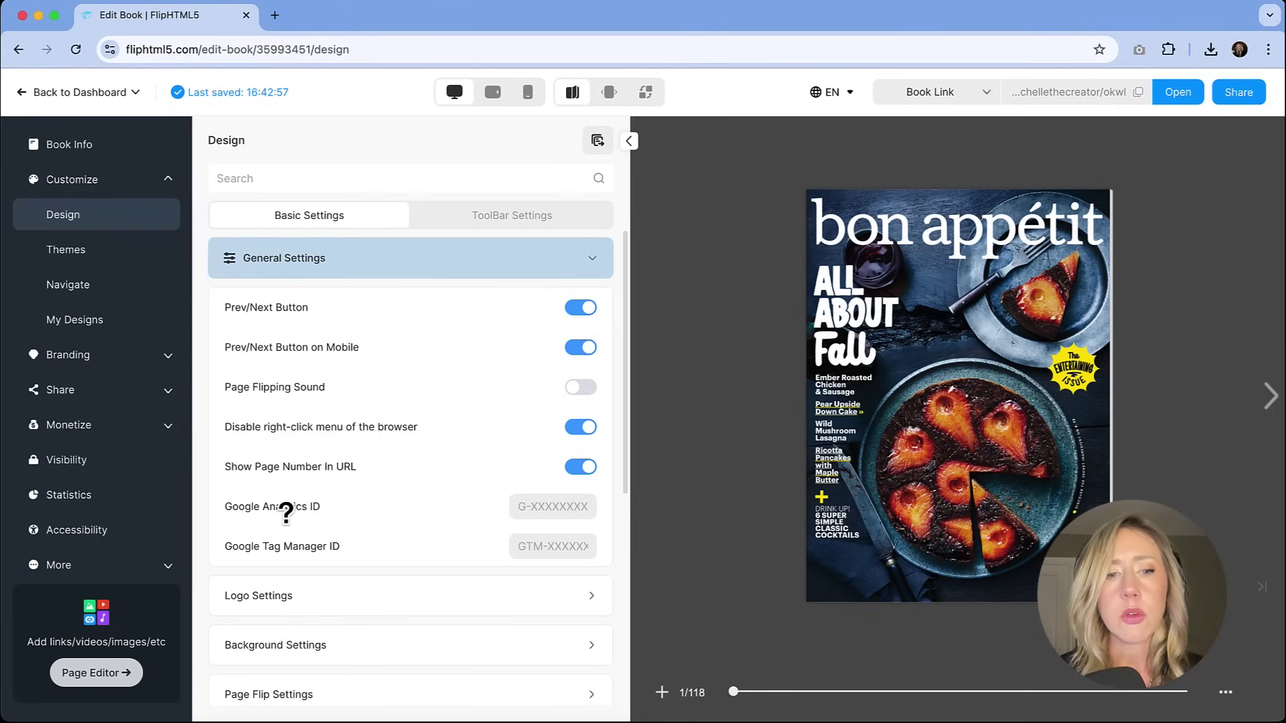
mouse_move(286, 509)
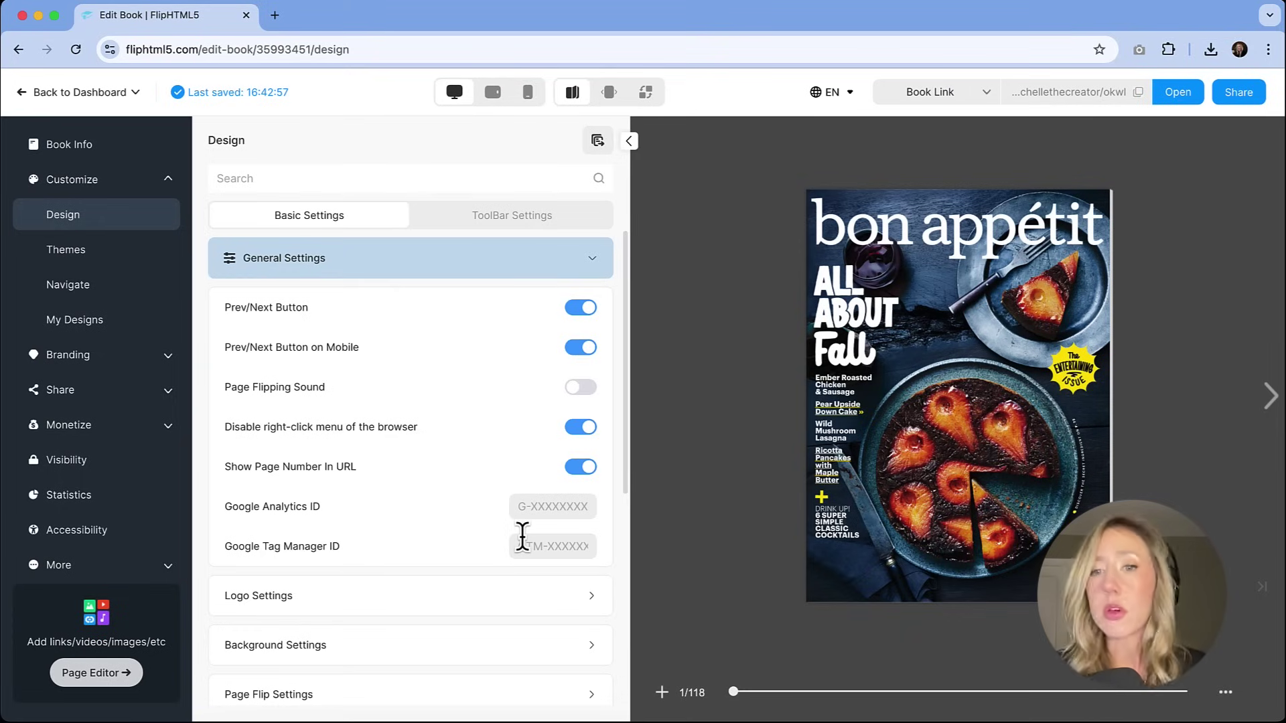
scroll(522, 535, "down", 3)
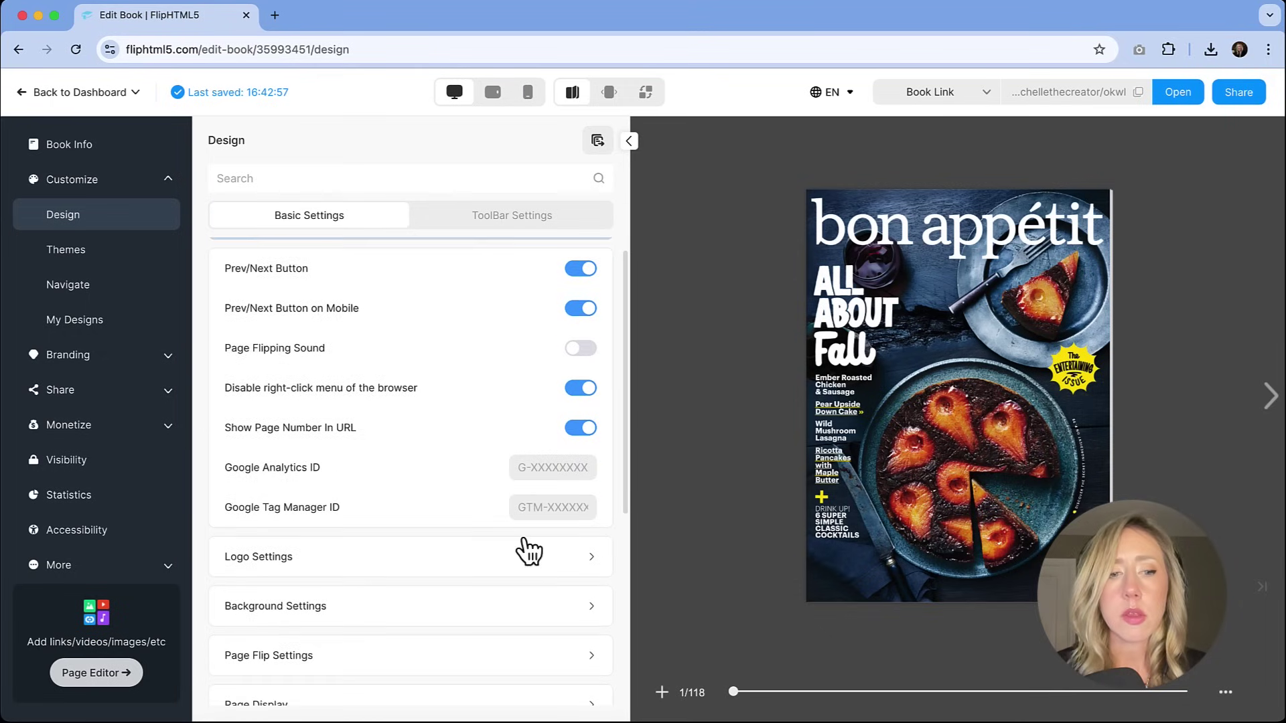
left_click(505, 493)
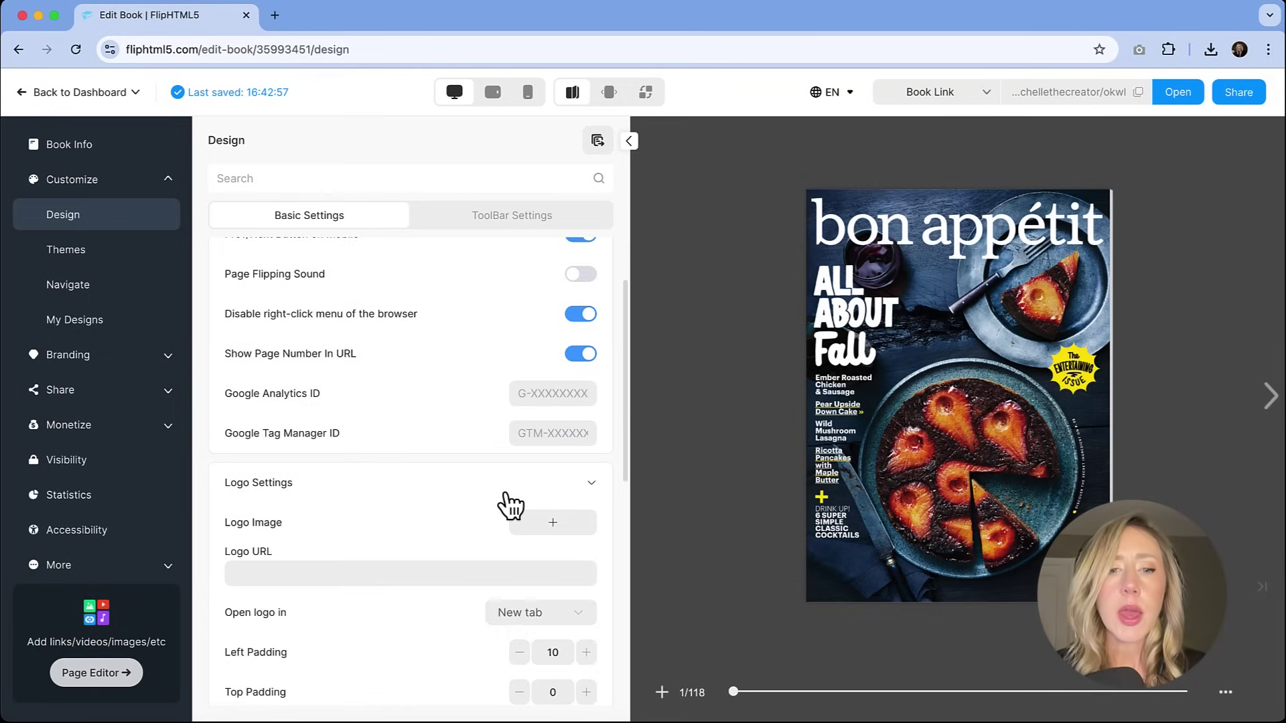
left_click(554, 524)
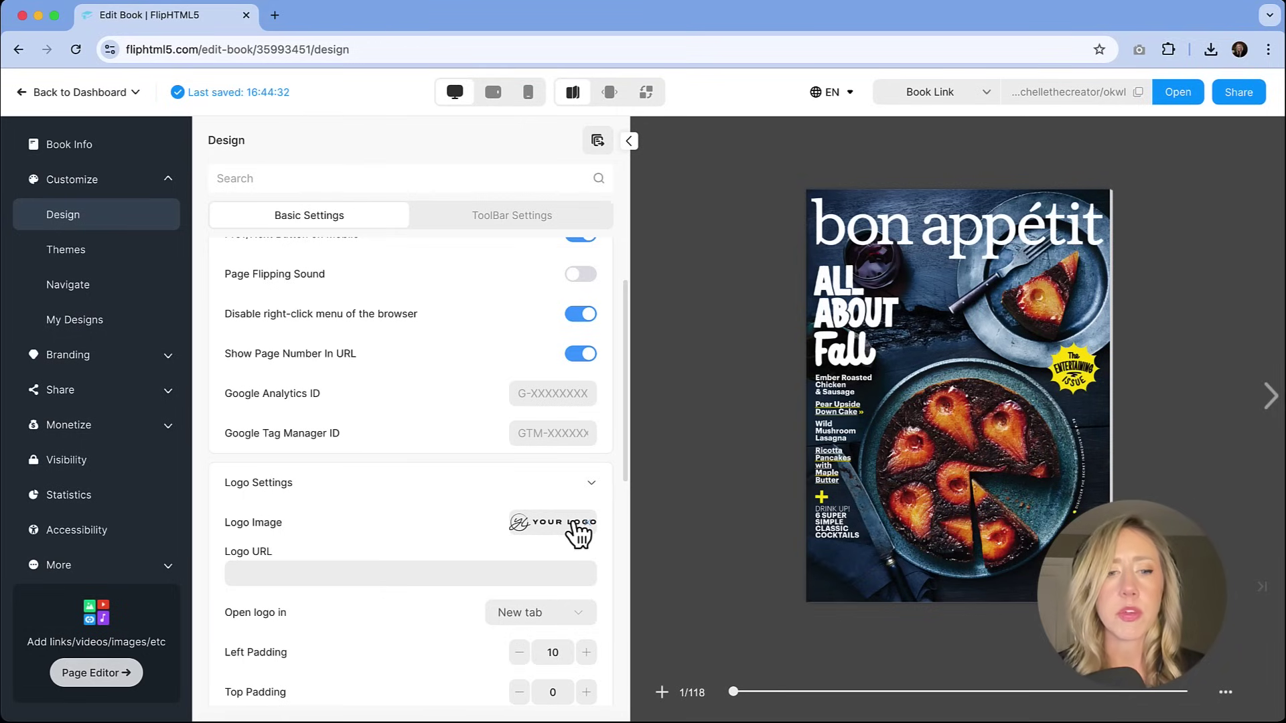
left_click(429, 569)
type("h")
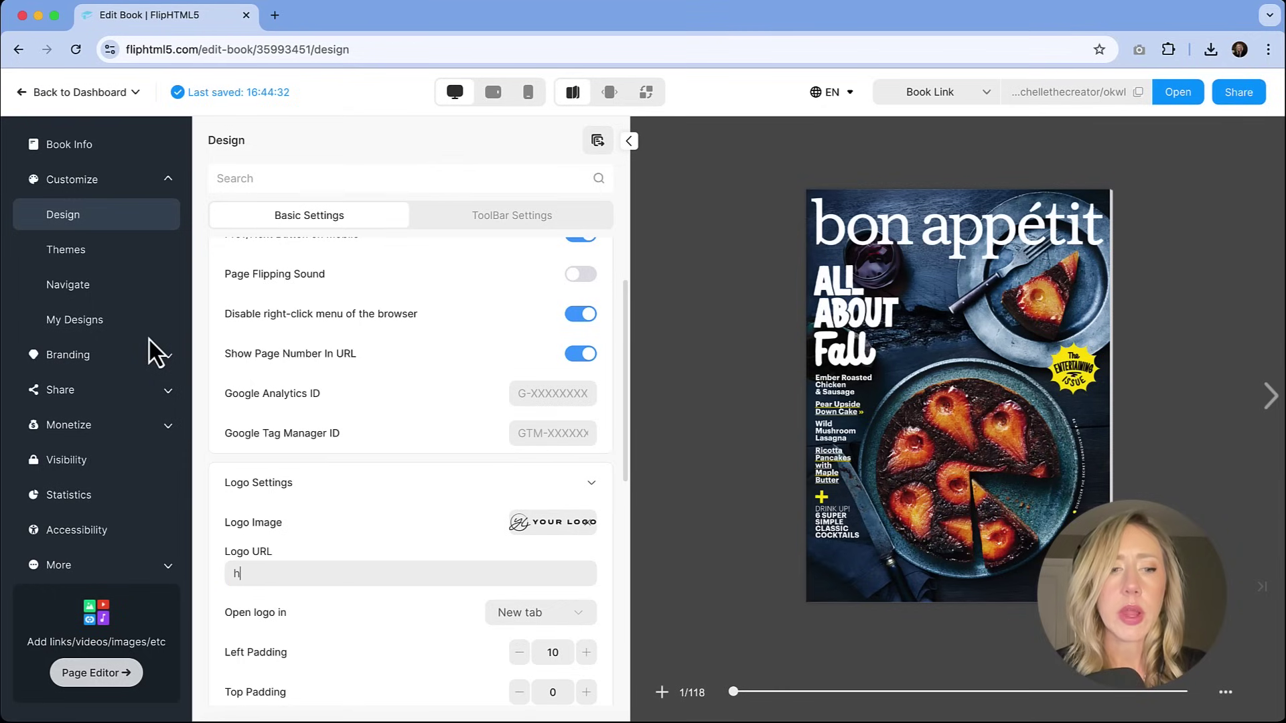
type("ttps:")
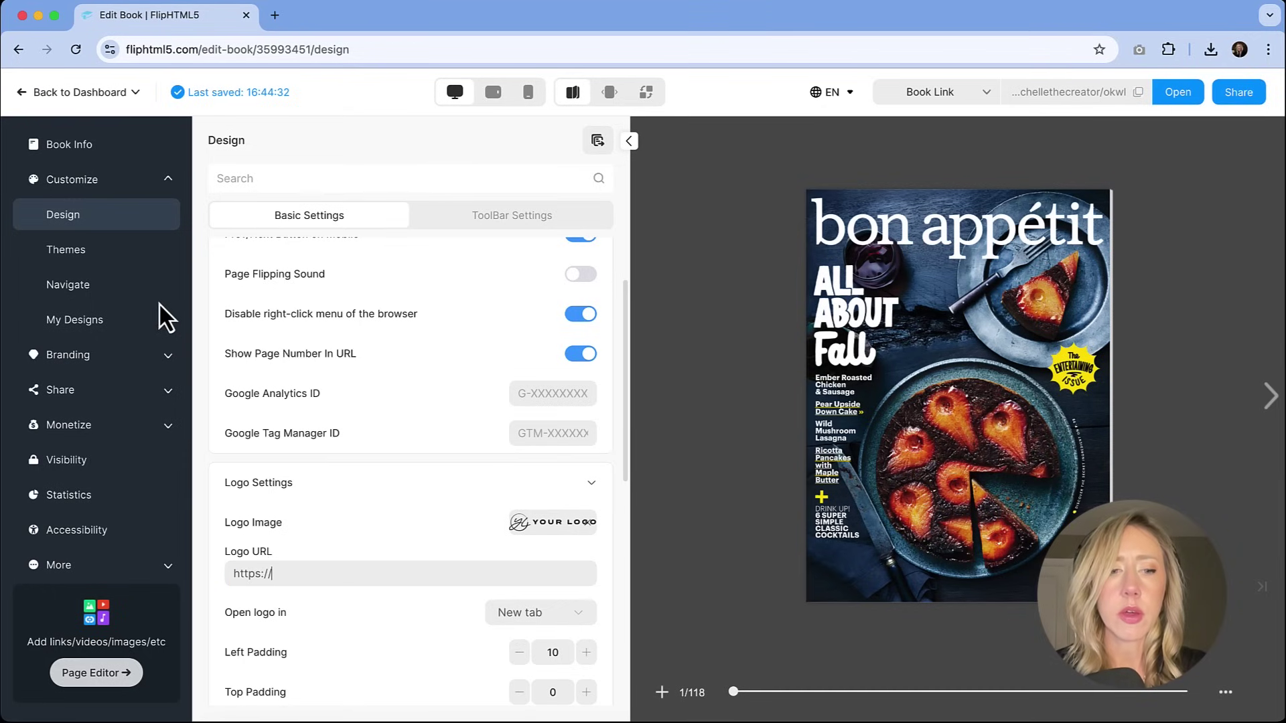
type("//yourpage.com")
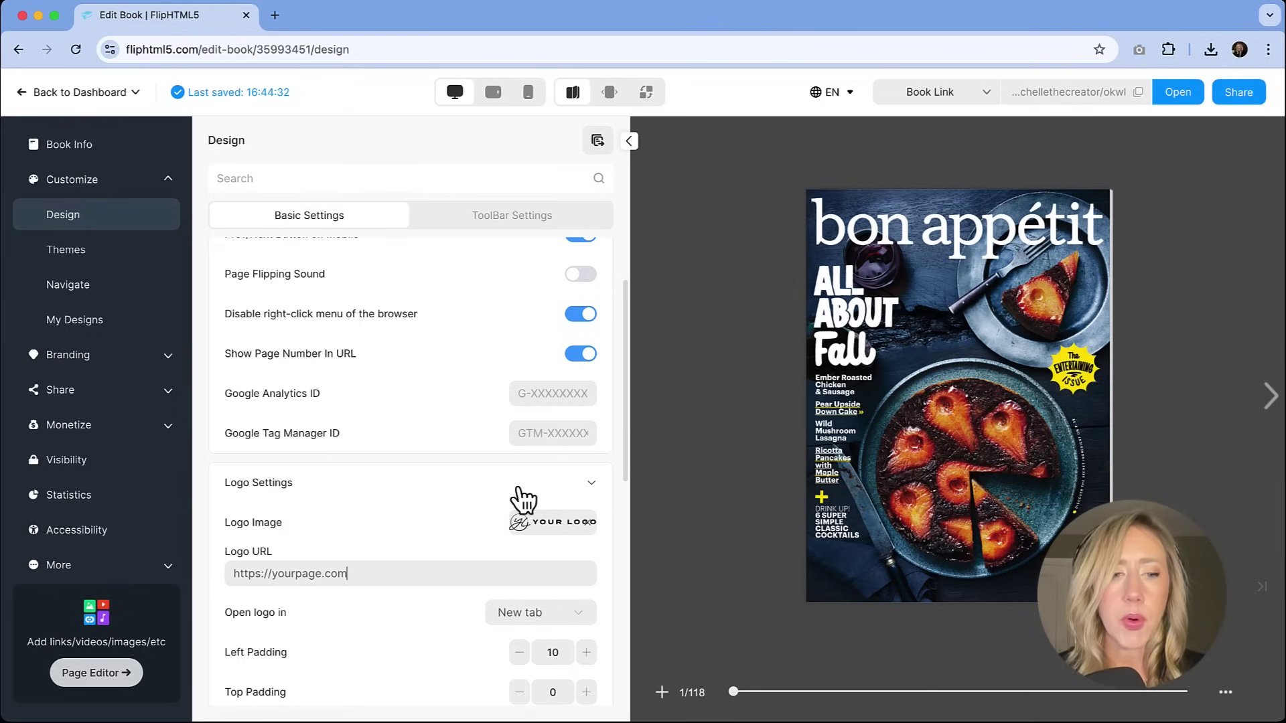
Scroll down and expand the Background Settings section.
scroll(561, 566, "down", 3)
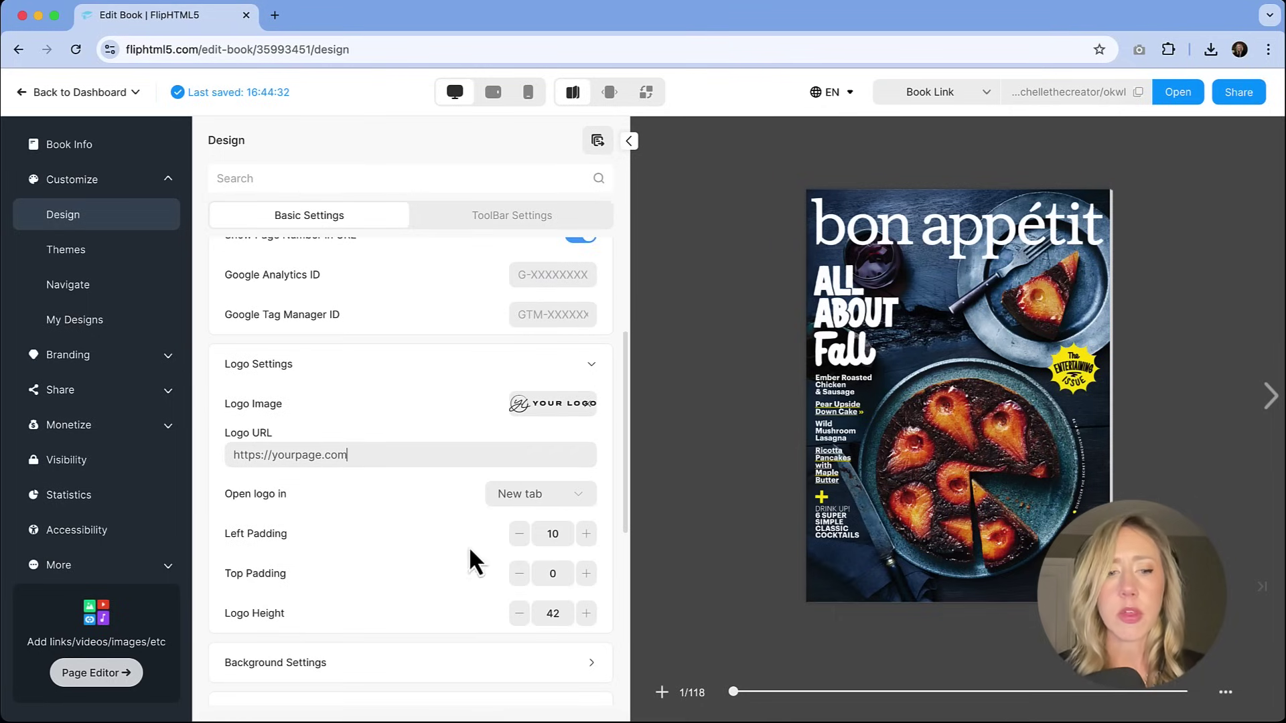
scroll(472, 560, "down", 3)
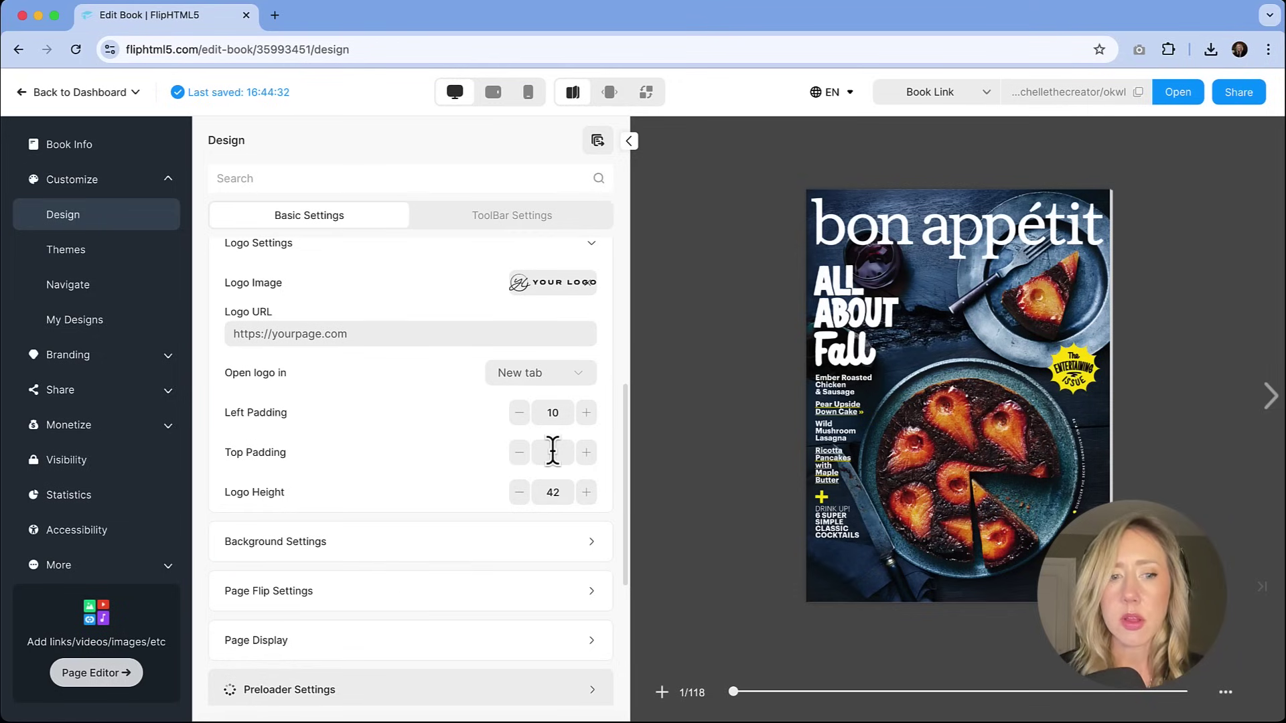
scroll(432, 529, "down", 2)
left_click(440, 476)
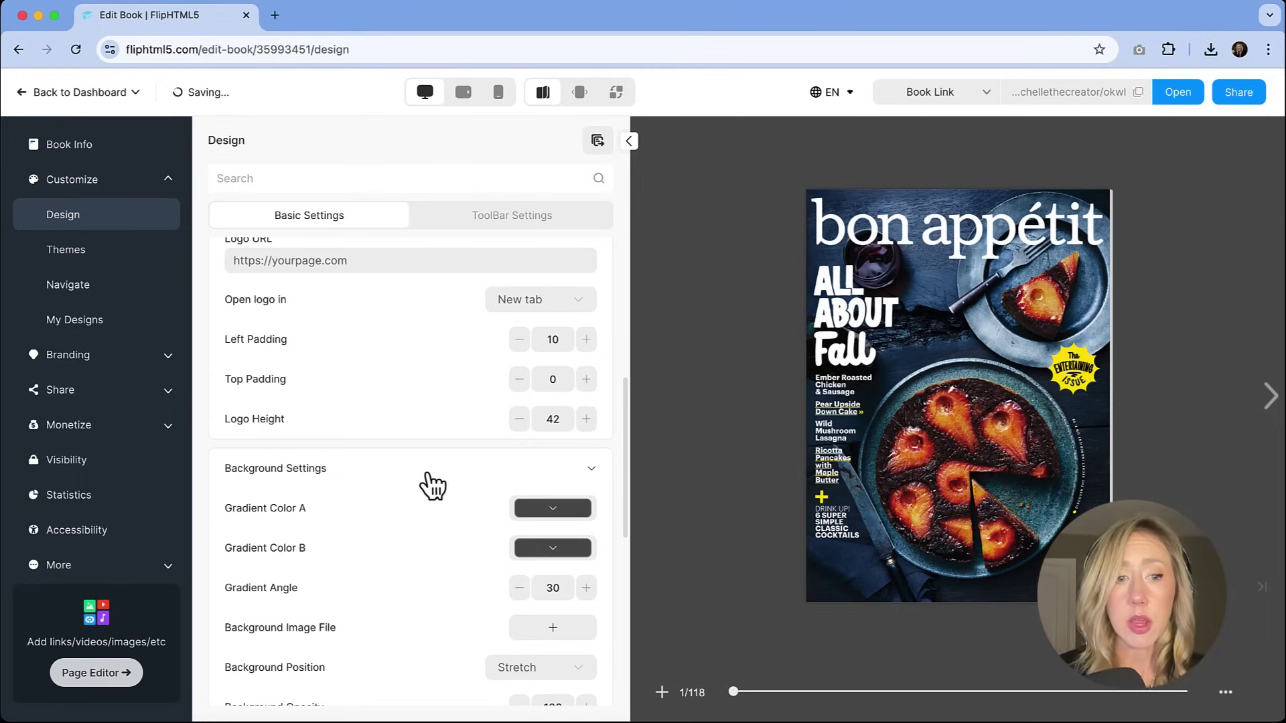
Set Gradient Color A to a teal shade instead of pale pink.
left_click(557, 521)
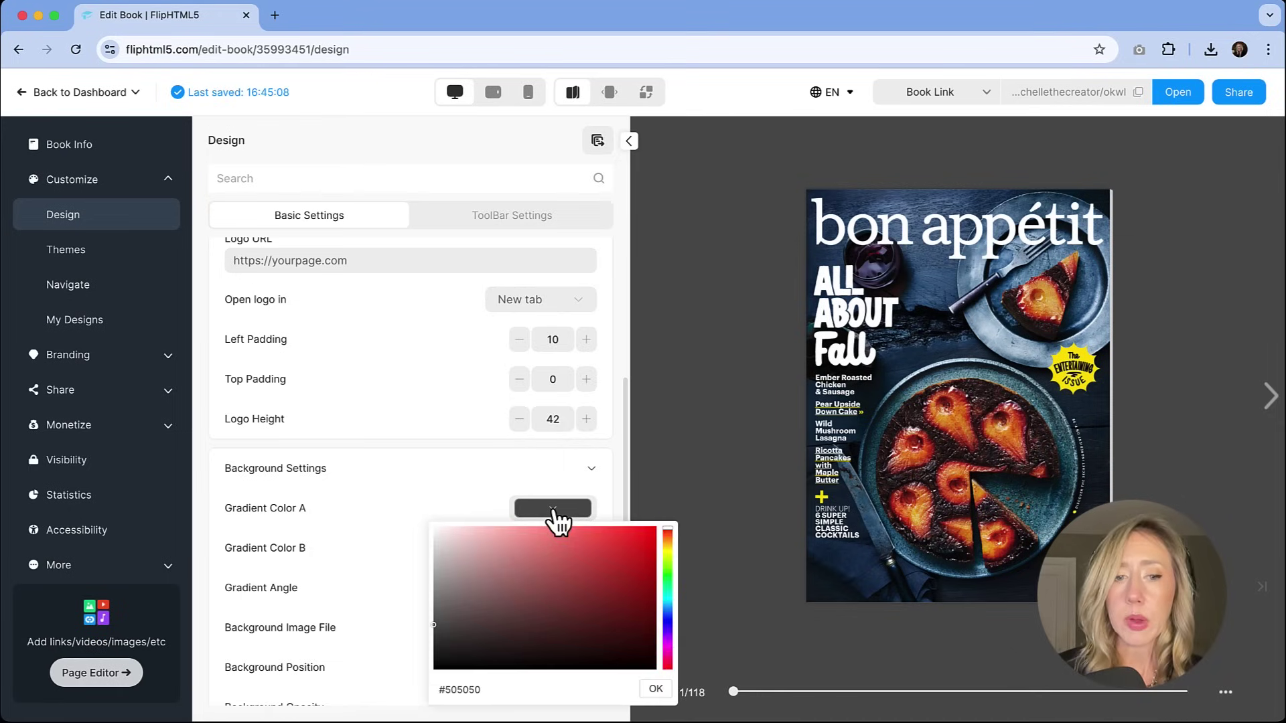
left_click(452, 538)
left_click(493, 502)
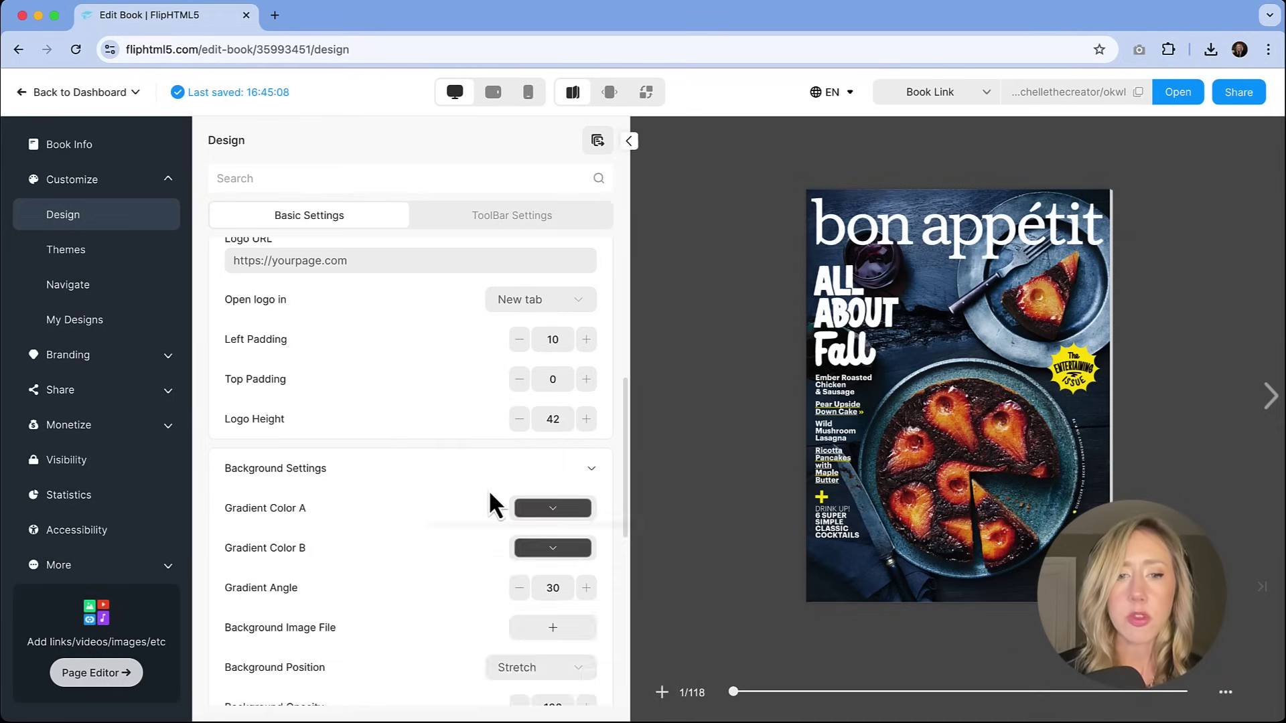
left_click(552, 507)
left_click(668, 591)
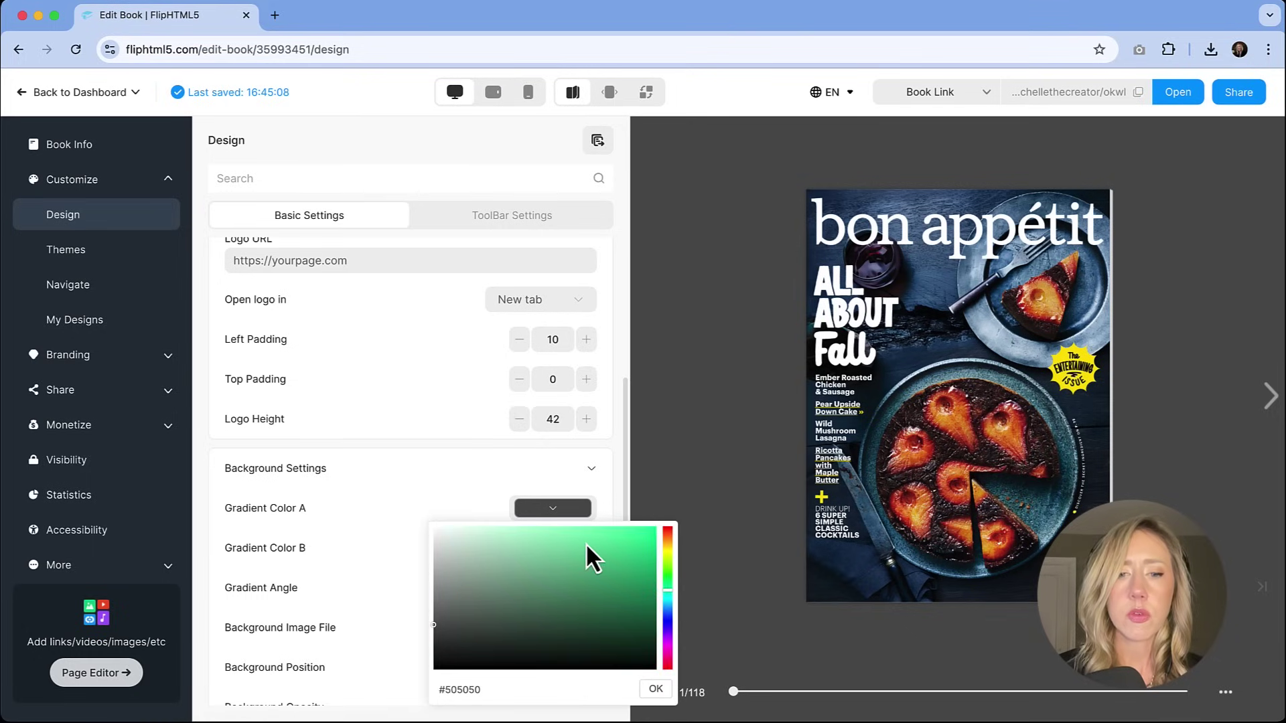
left_click(667, 598)
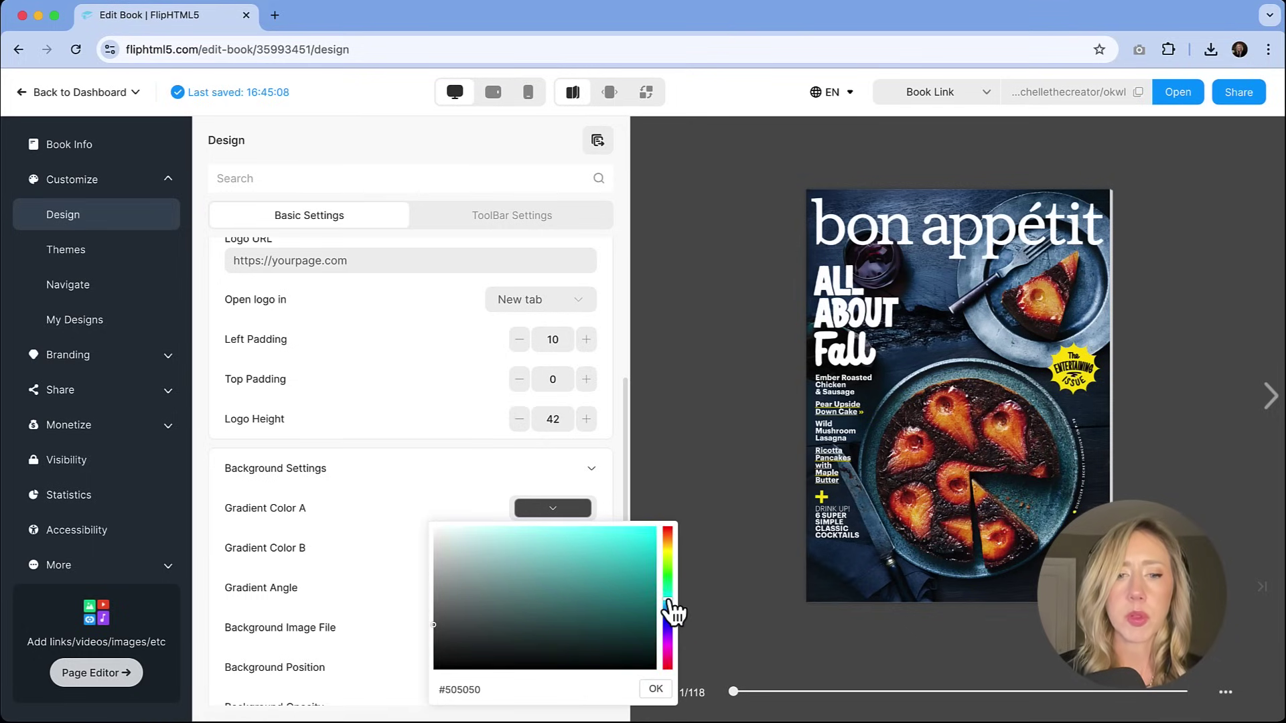
left_click(597, 572)
left_click(656, 688)
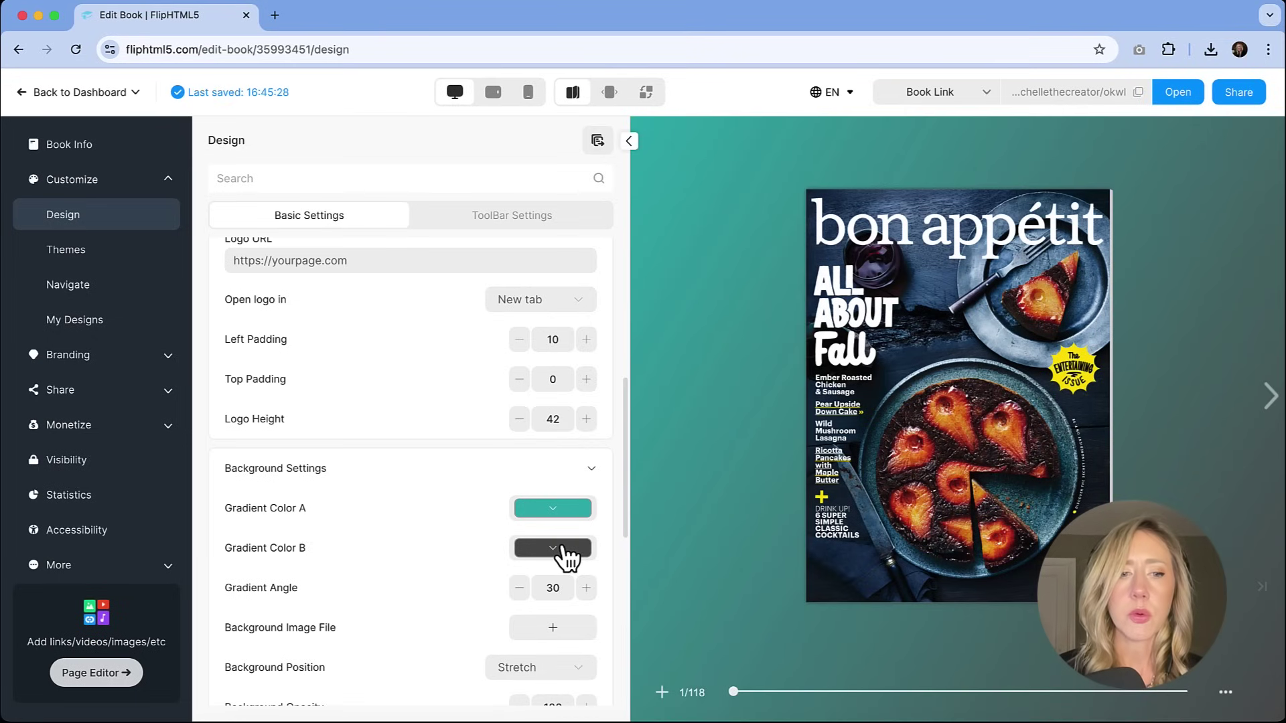
Scroll down to the Dynamic Background option and open its effects list.
scroll(566, 556, "down", 3)
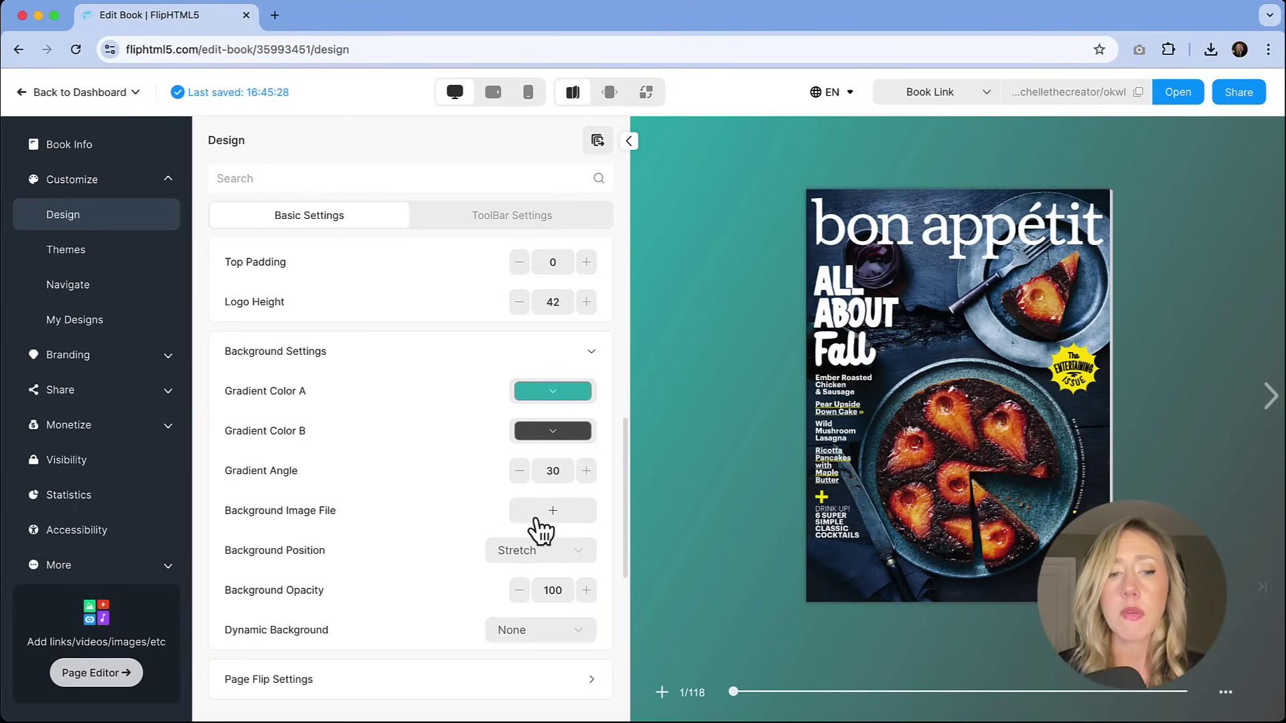
scroll(540, 529, "down", 3)
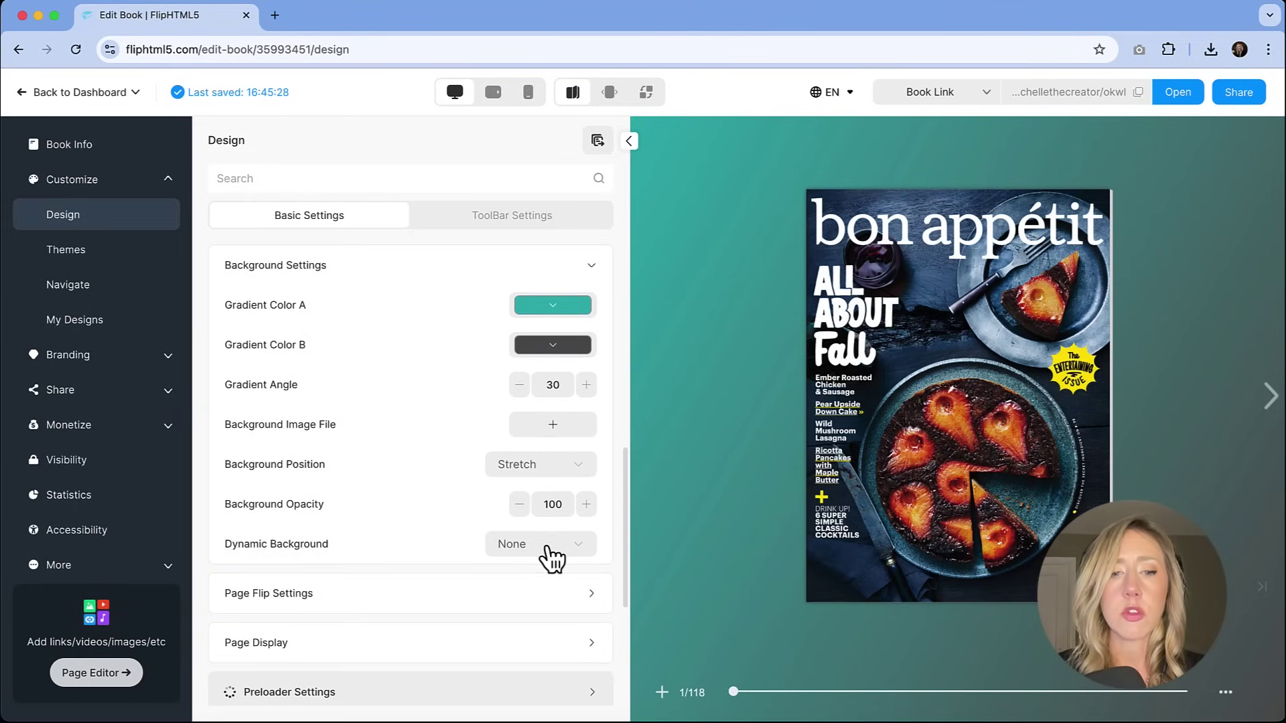
left_click(548, 550)
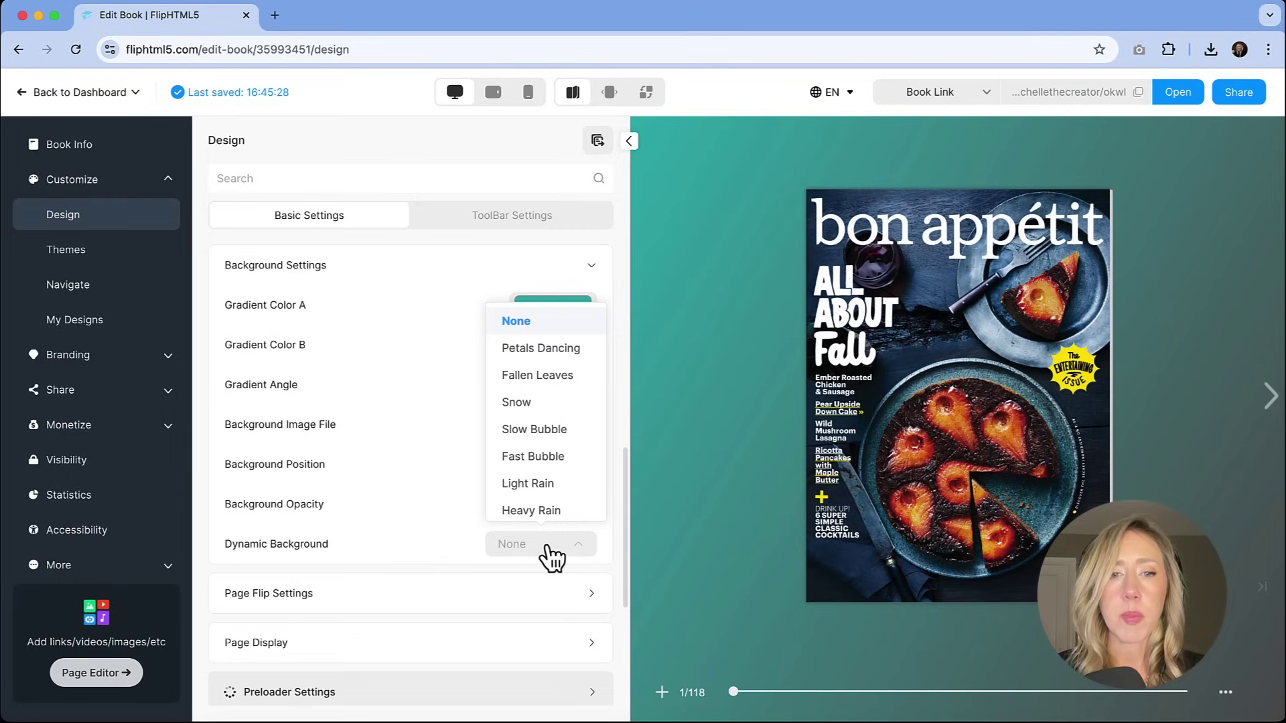
Try Light Rain, then make Space Ship the dynamic background and expand Page Flip Settings.
scroll(553, 420, "down", 1)
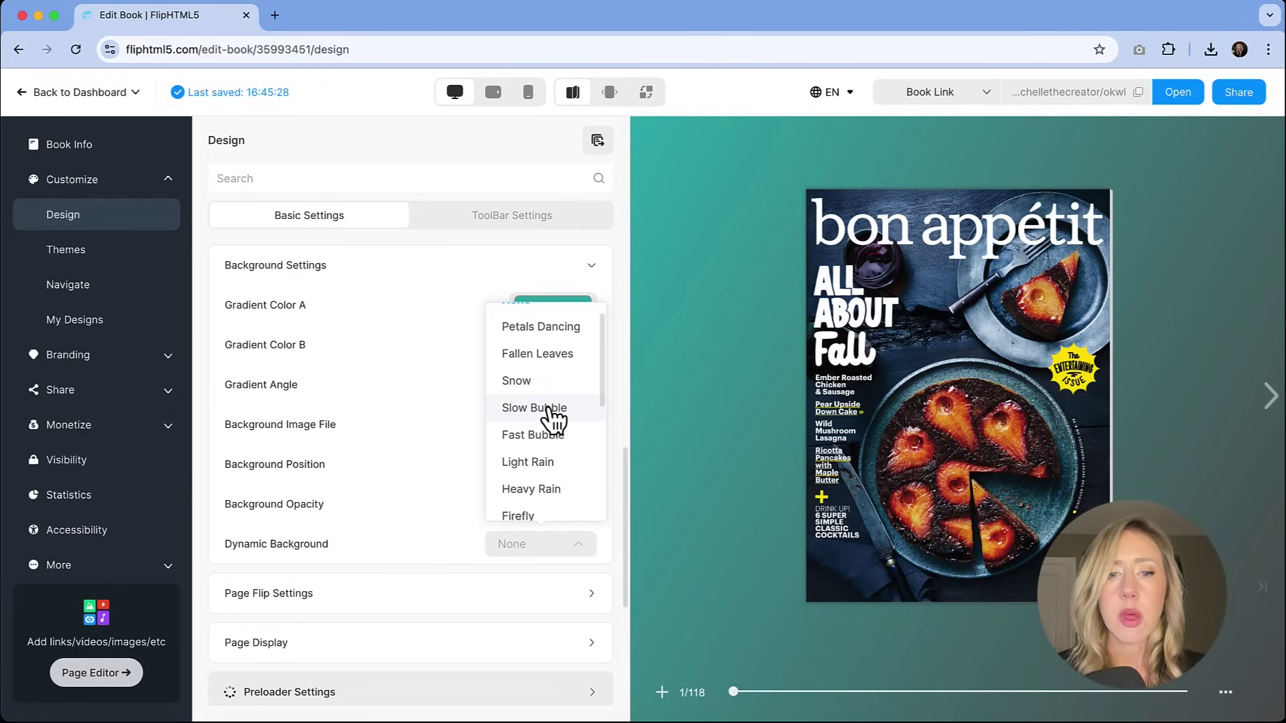
left_click(536, 462)
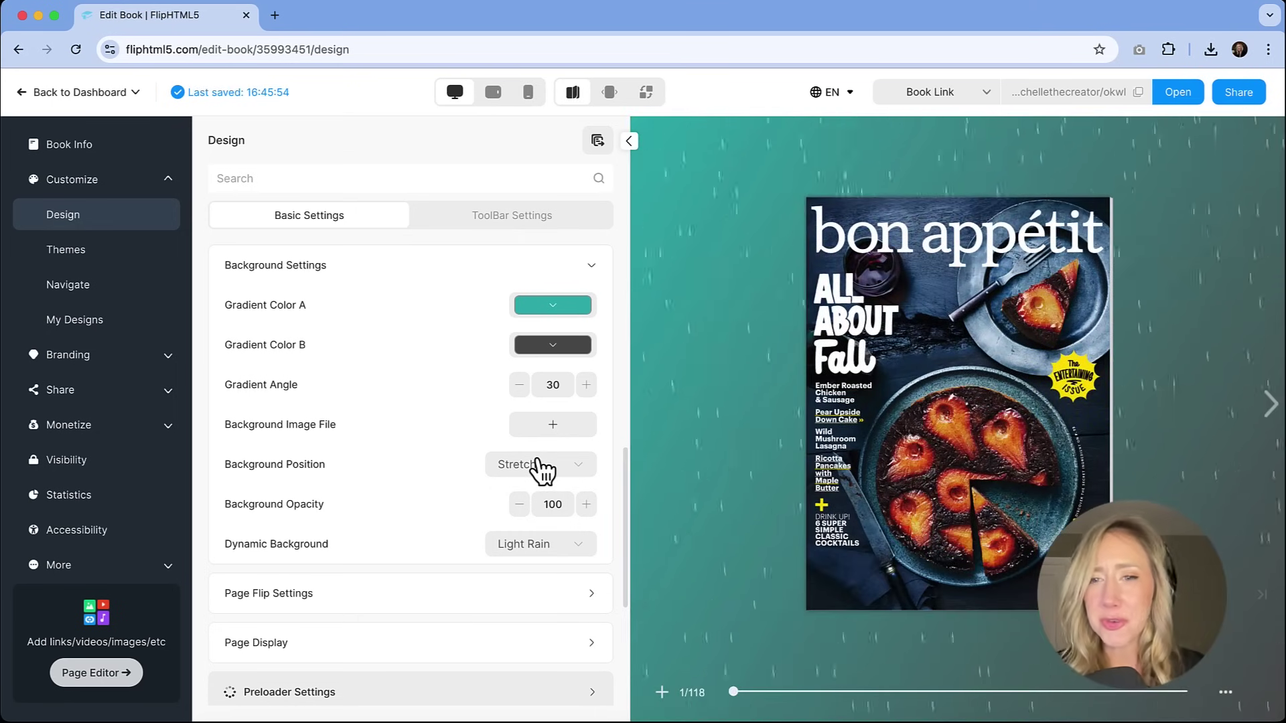
left_click(578, 561)
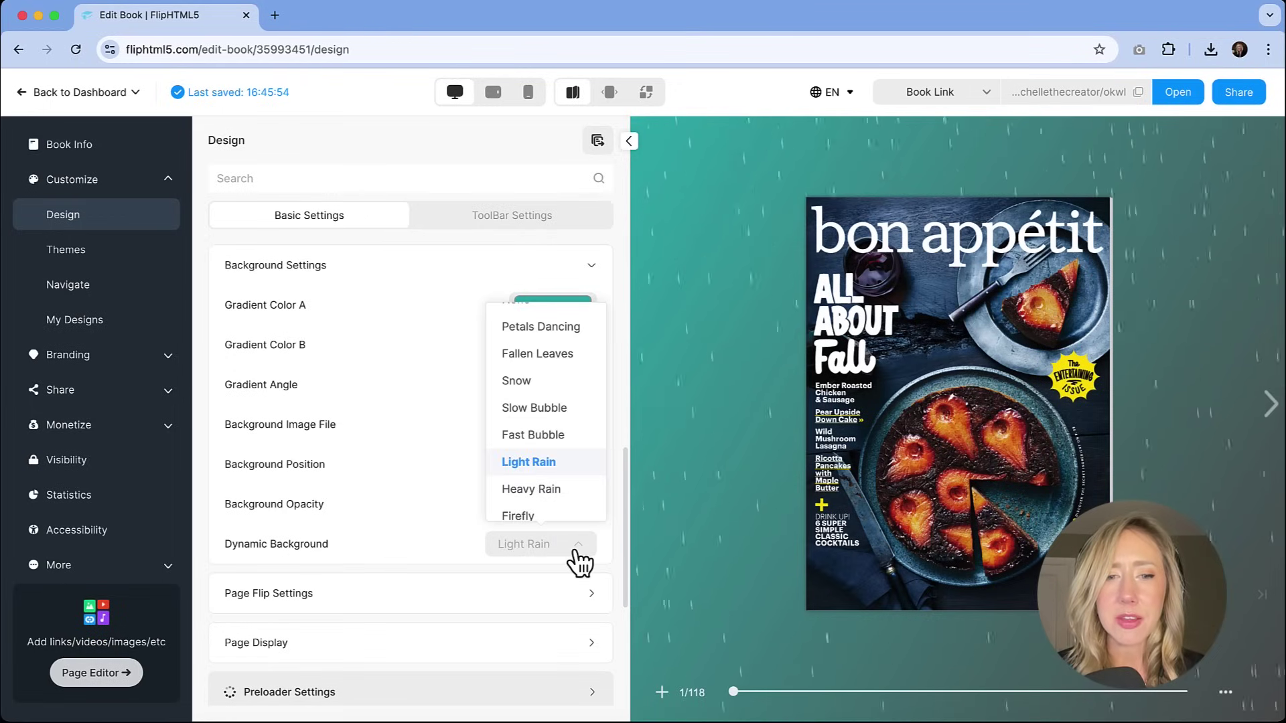
scroll(555, 474, "down", 3)
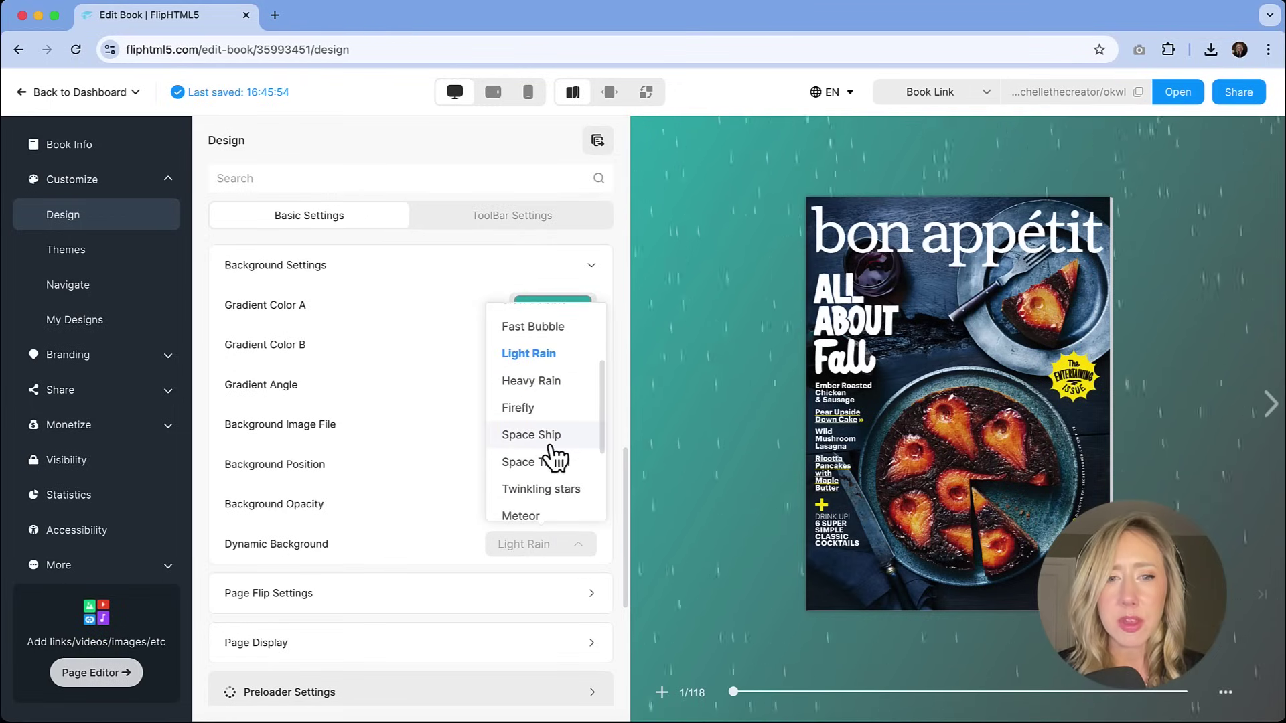
left_click(550, 442)
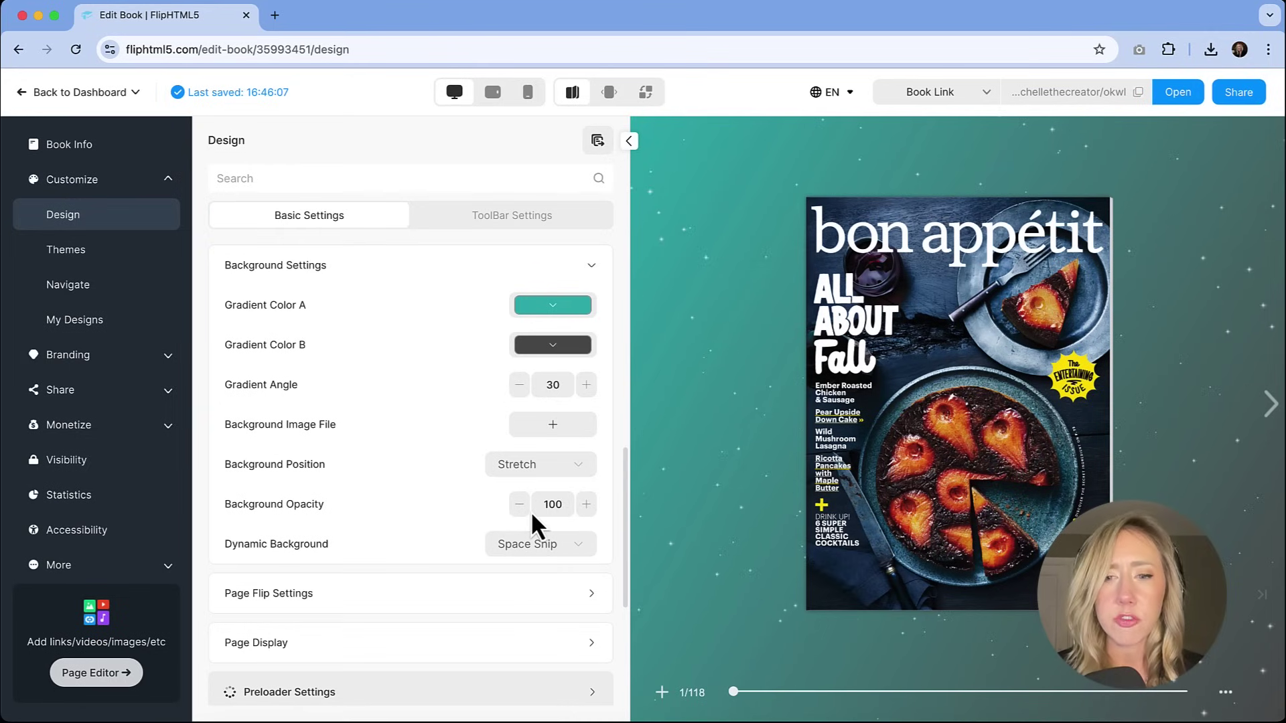
scroll(531, 512, "down", 3)
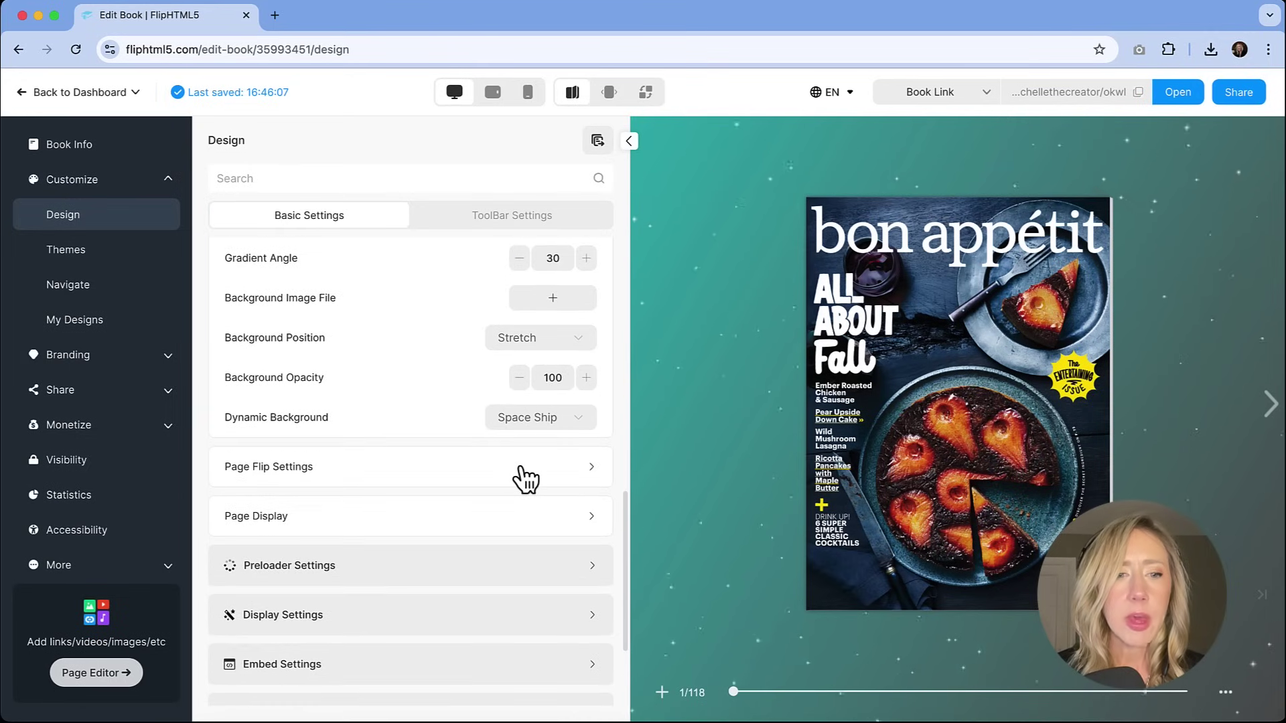
left_click(521, 470)
Raise the page flip time to 4.3 and preview the slower page turn.
scroll(520, 465, "down", 2)
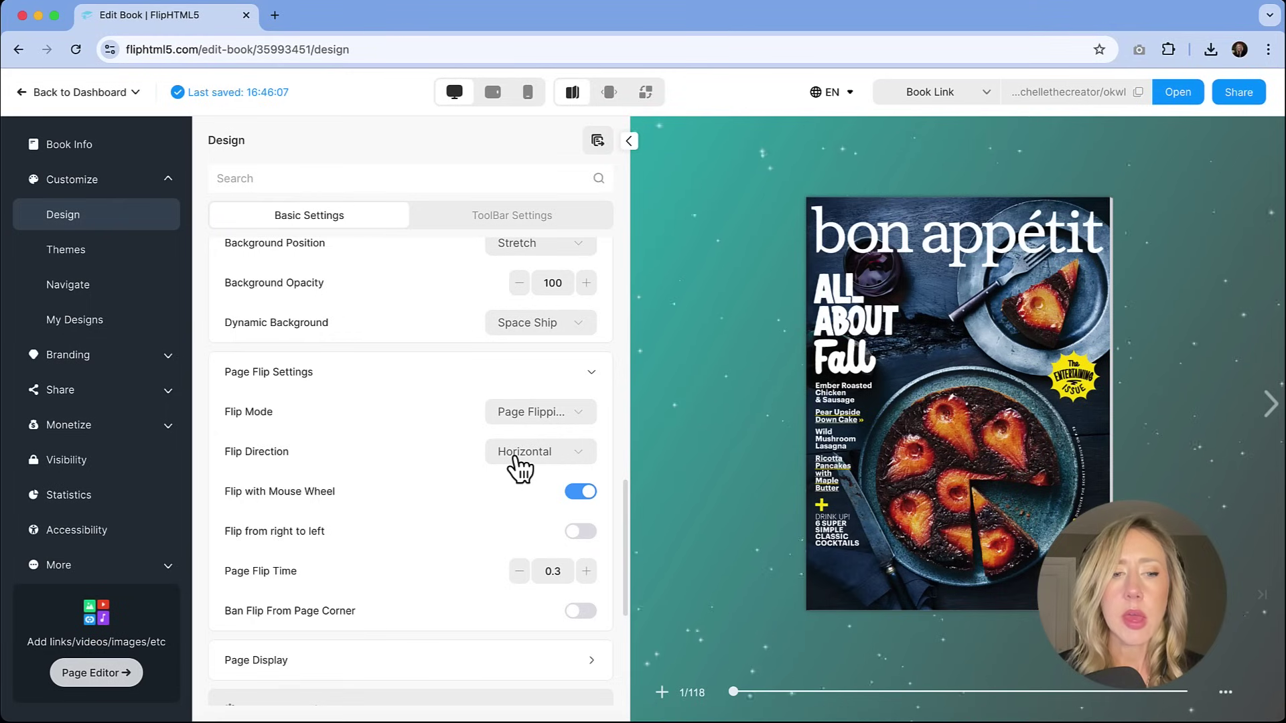
scroll(519, 465, "down", 2)
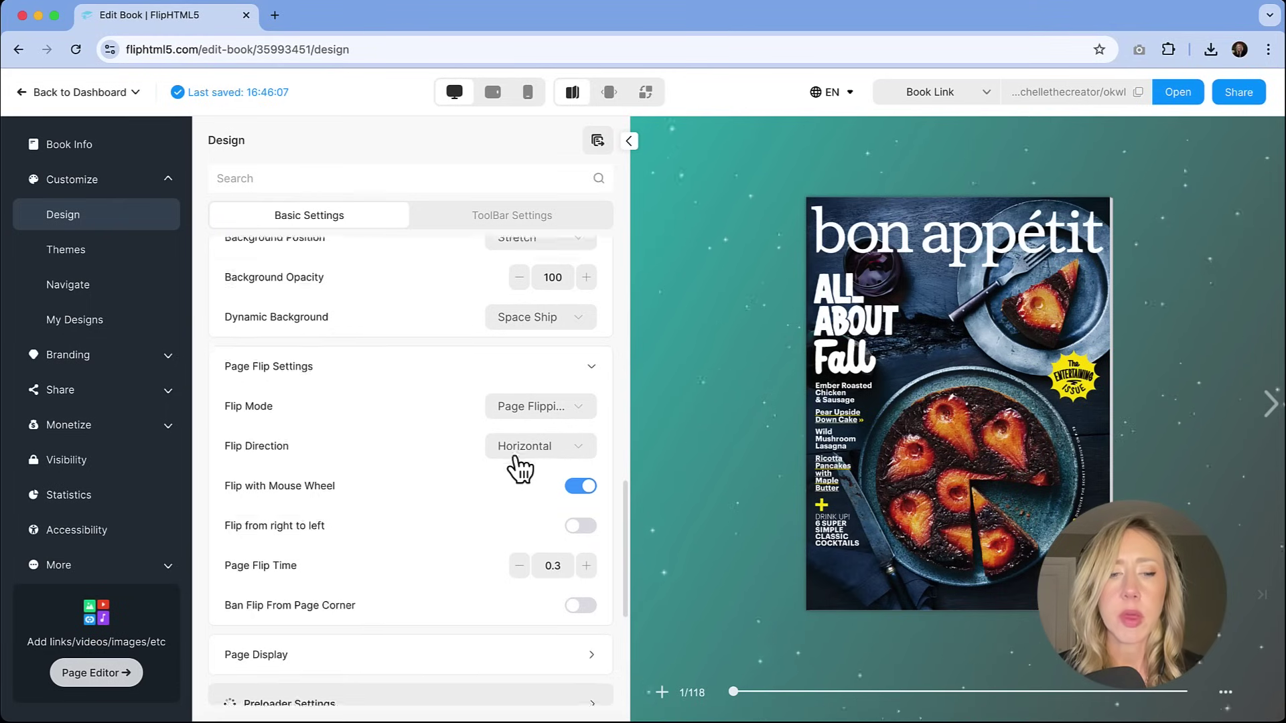
scroll(1089, 204, "down", 1)
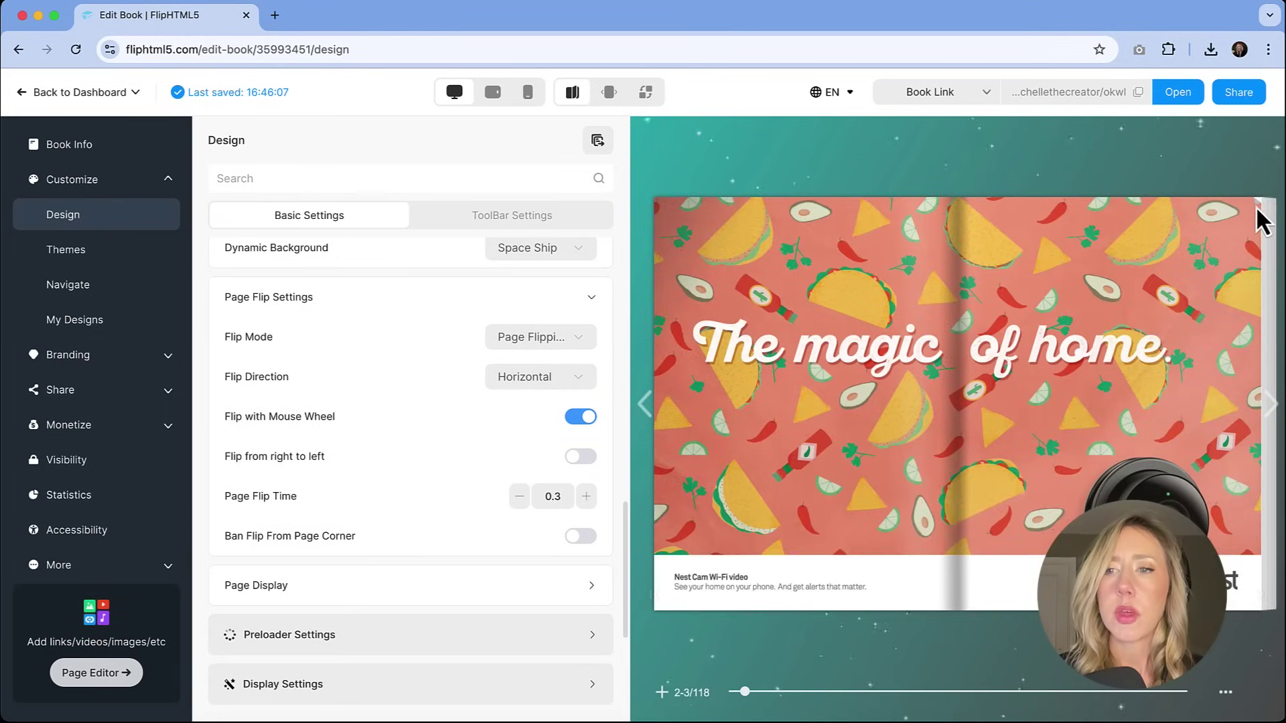
scroll(1267, 211, "down", 1)
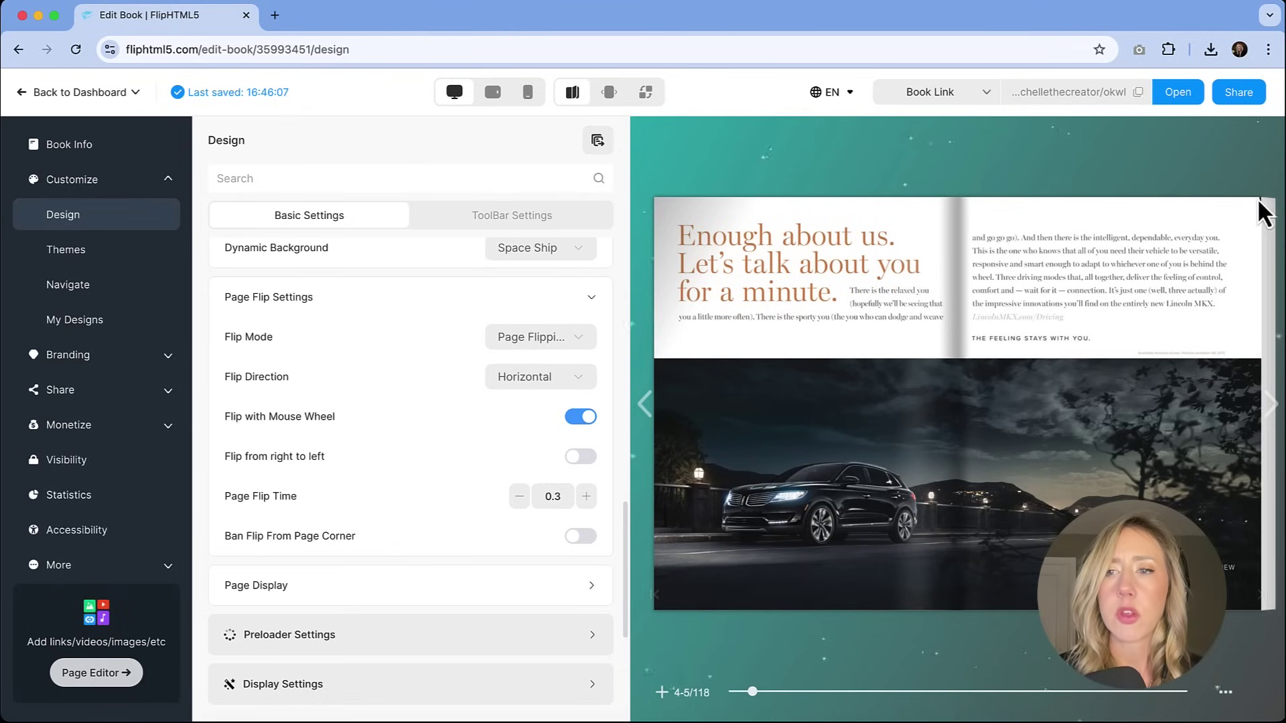
left_click(1257, 199)
left_click(586, 497)
left_click(586, 496)
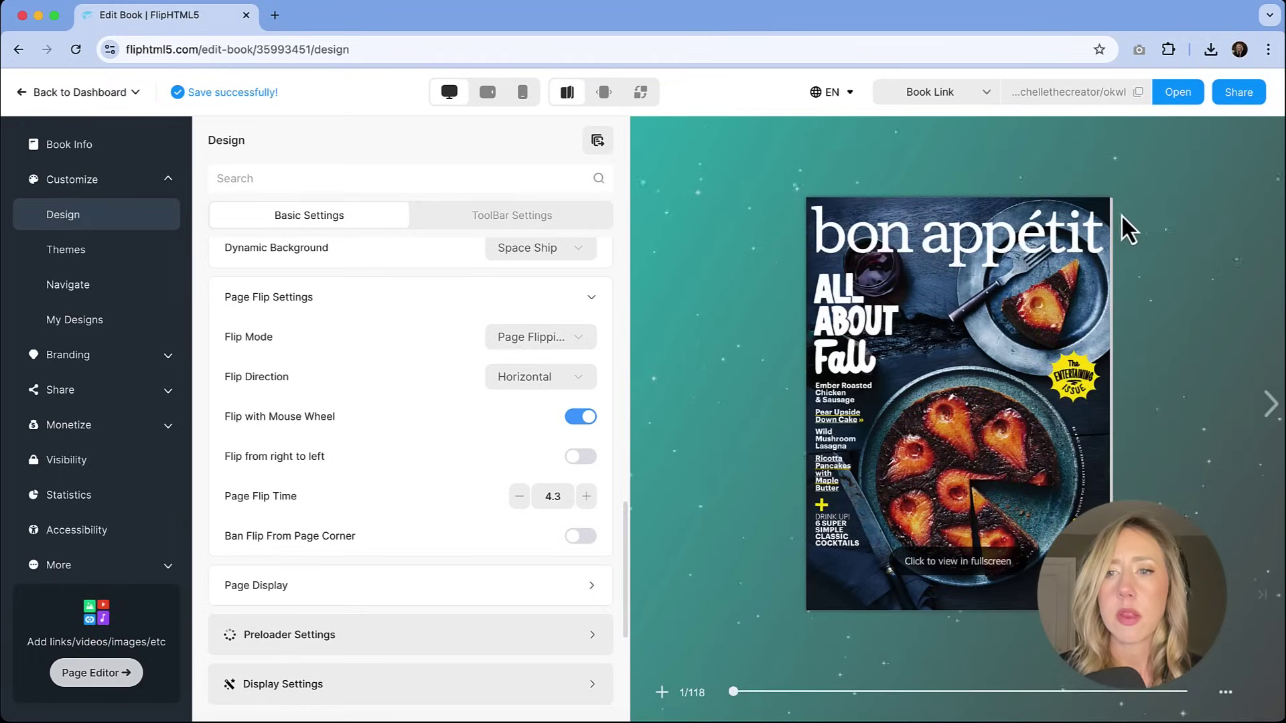
left_click(1106, 208)
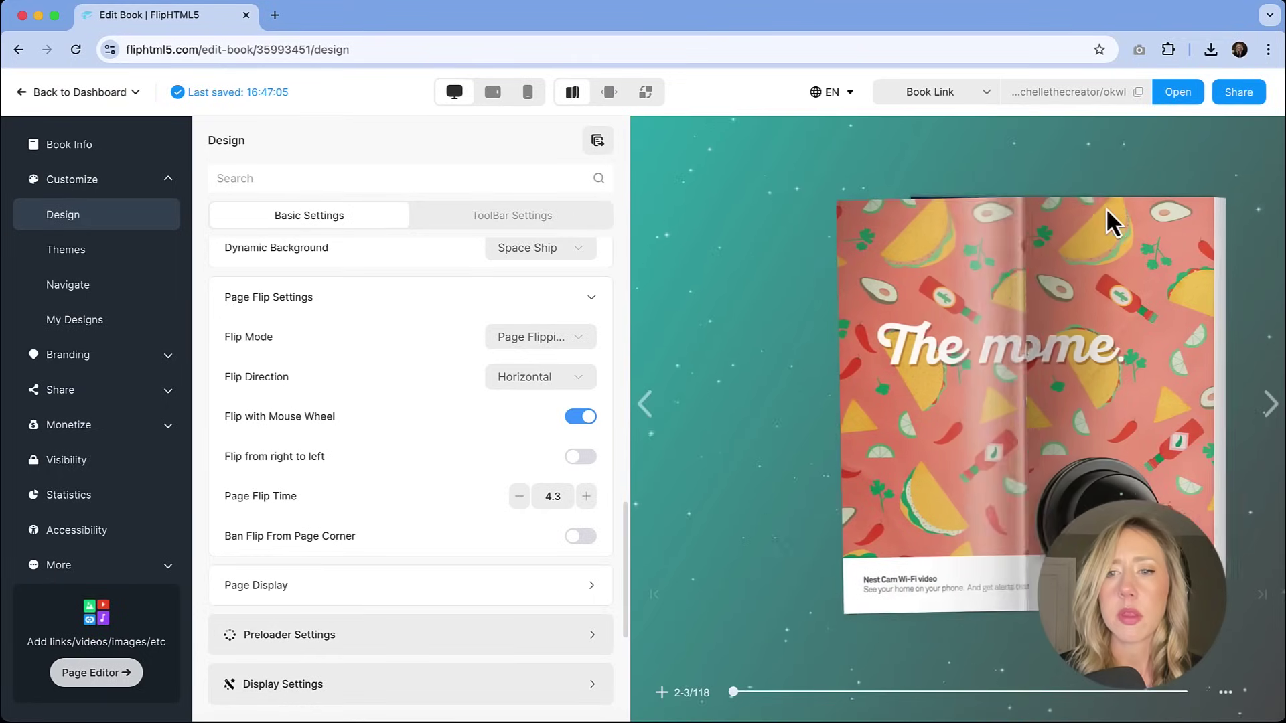
Lower the page flip time to 1.3 and preview the new speed.
left_click(519, 496)
left_click(520, 497)
left_click(520, 497)
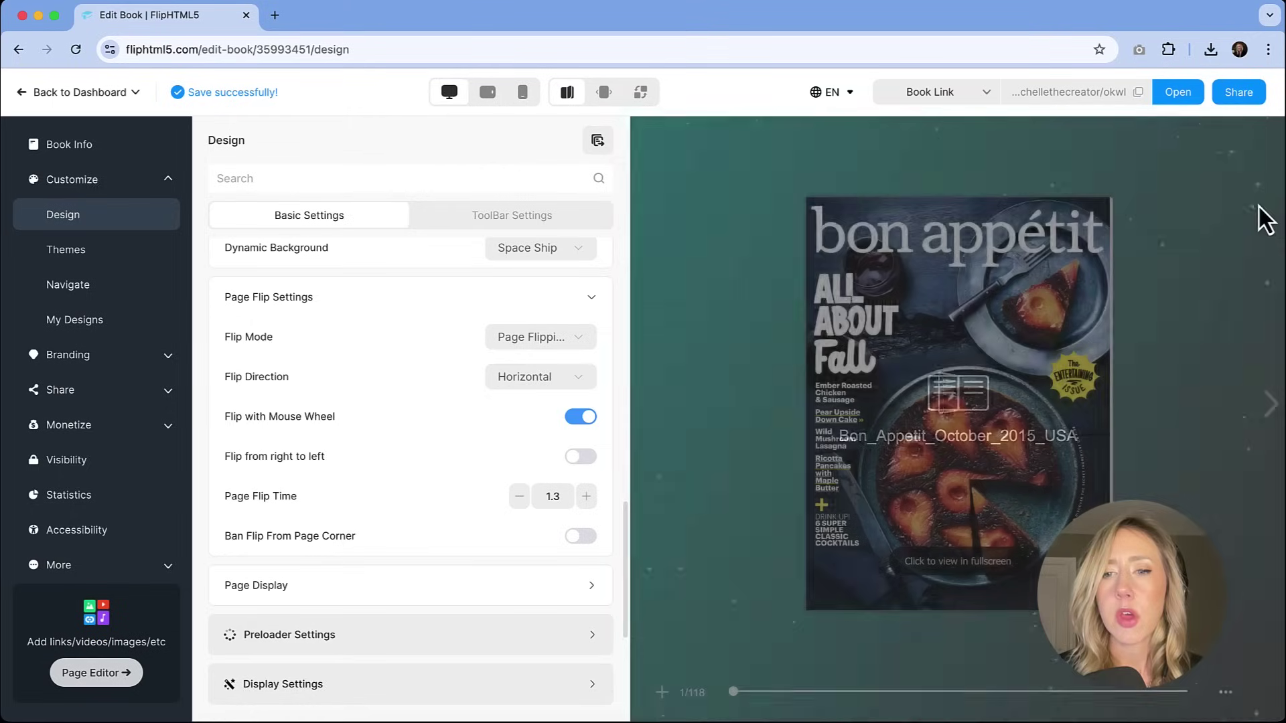
left_click(1094, 211)
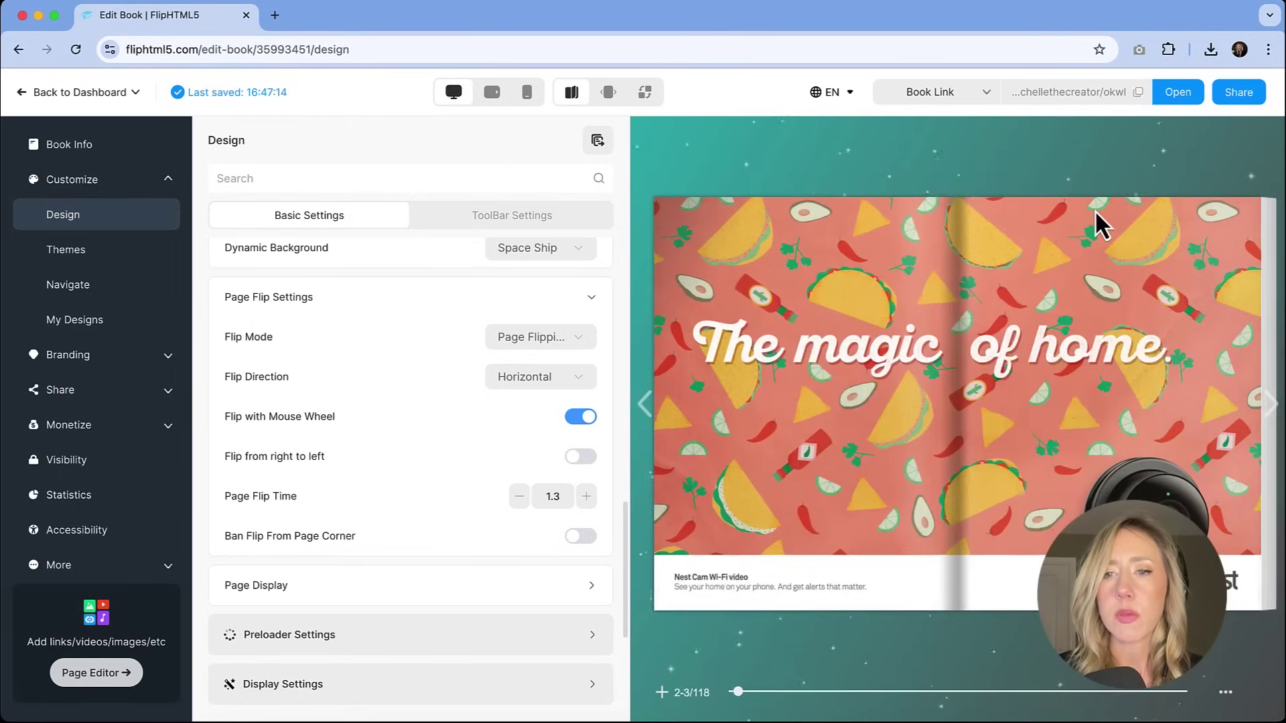
scroll(445, 451, "down", 3)
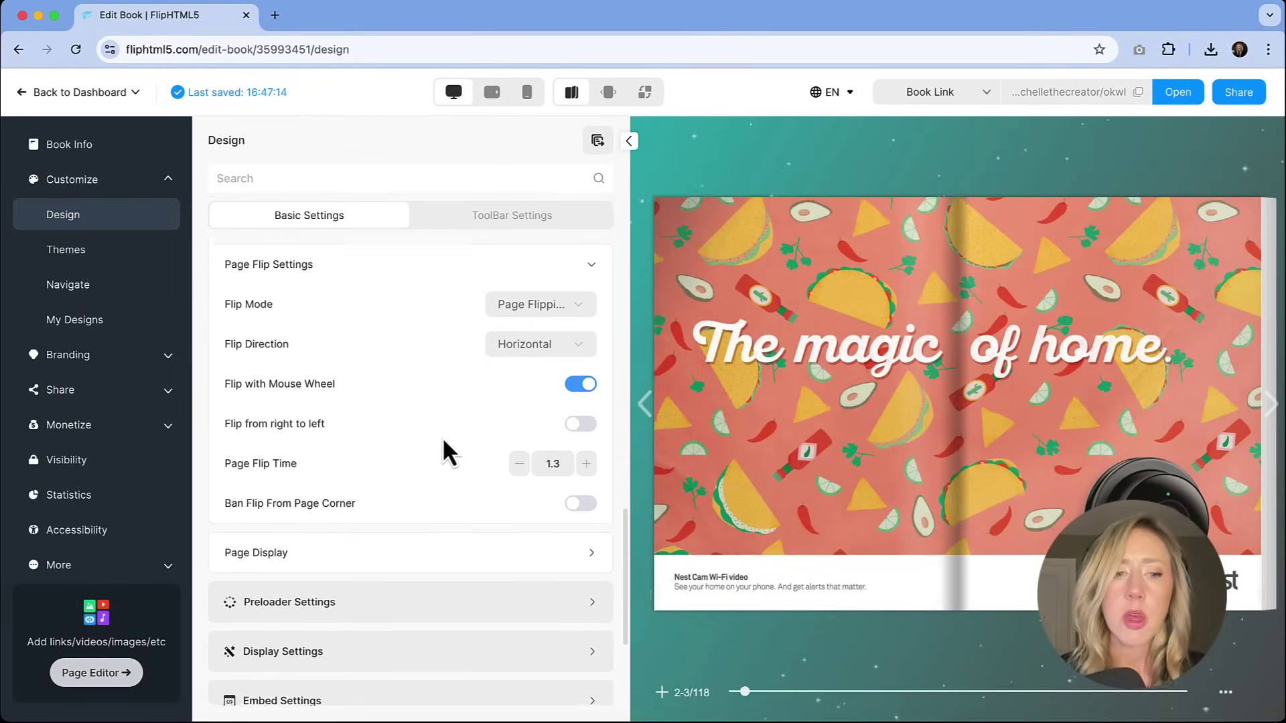
Expand the Page Display, Preloader Settings and Display Settings panels in turn.
left_click(440, 496)
scroll(442, 496, "down", 5)
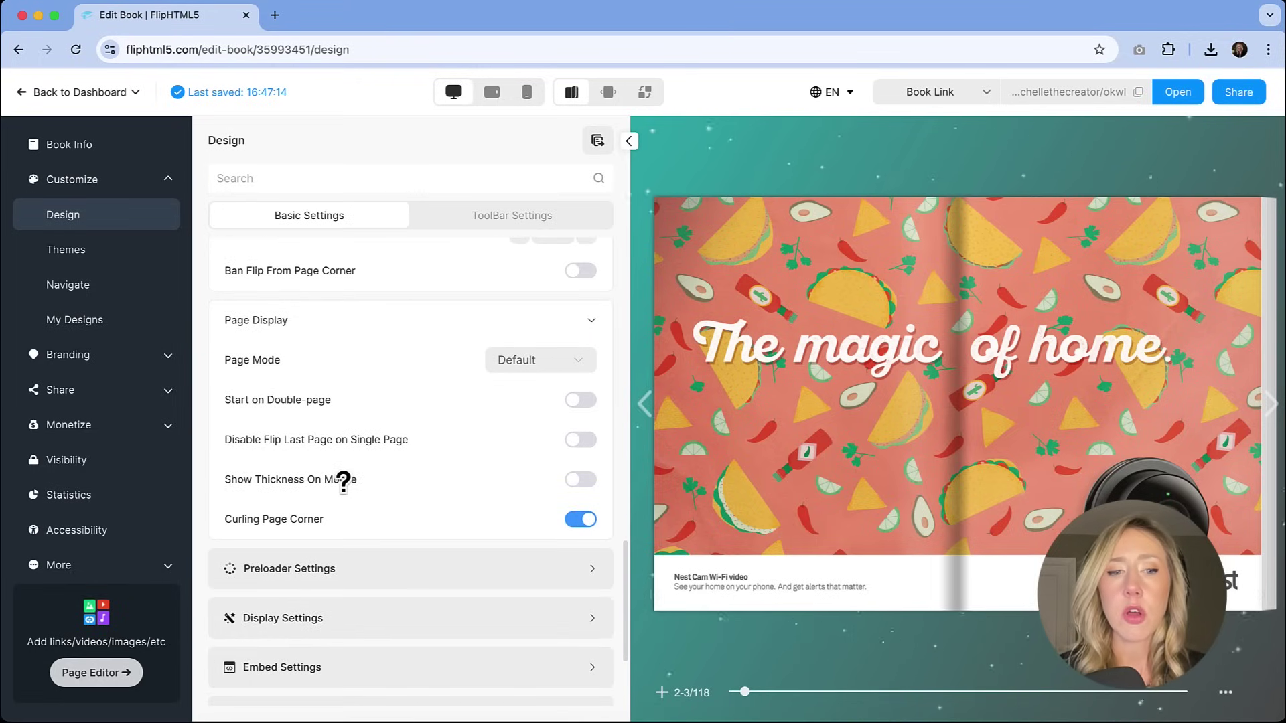
mouse_move(343, 481)
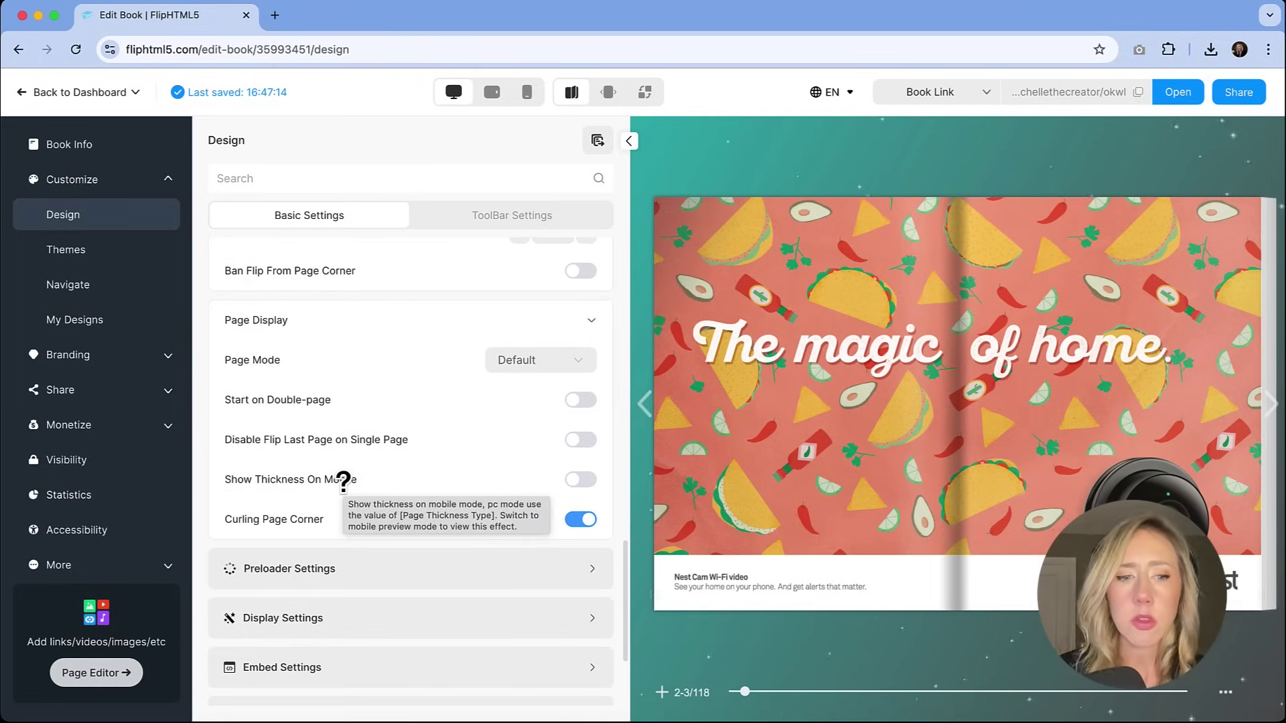
left_click(346, 571)
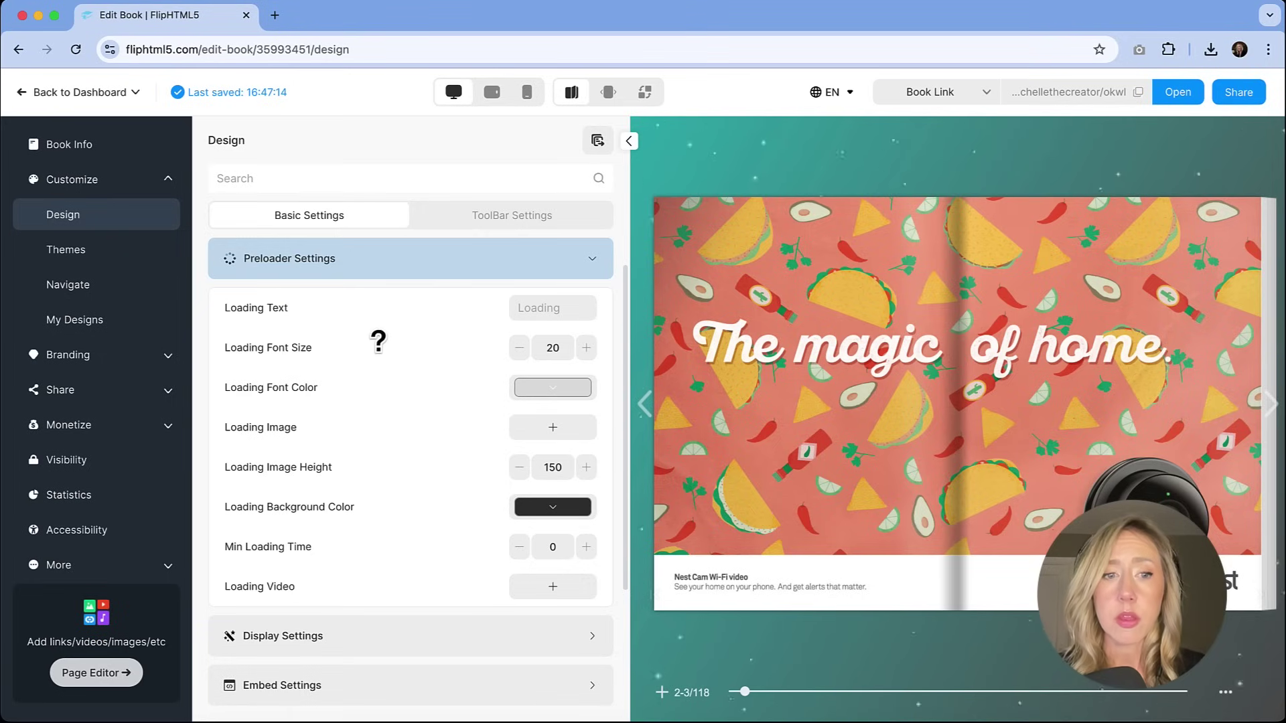
mouse_move(379, 344)
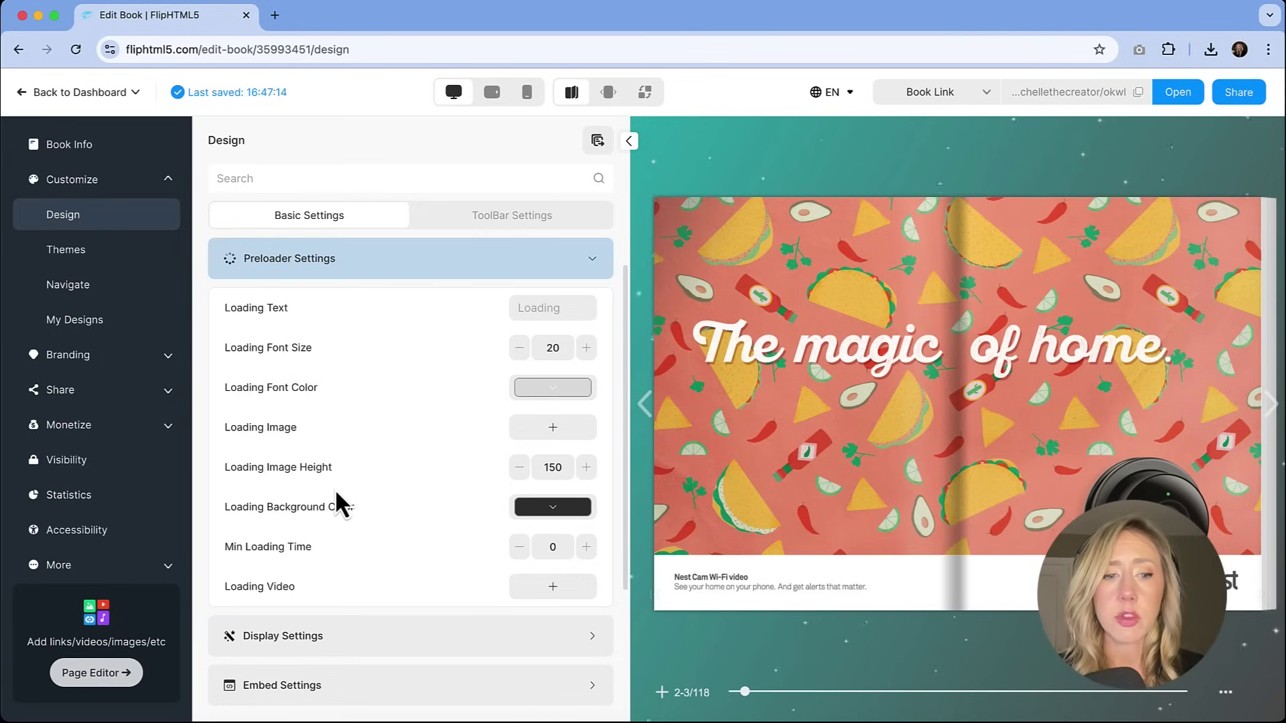
scroll(338, 509, "down", 2)
left_click(349, 561)
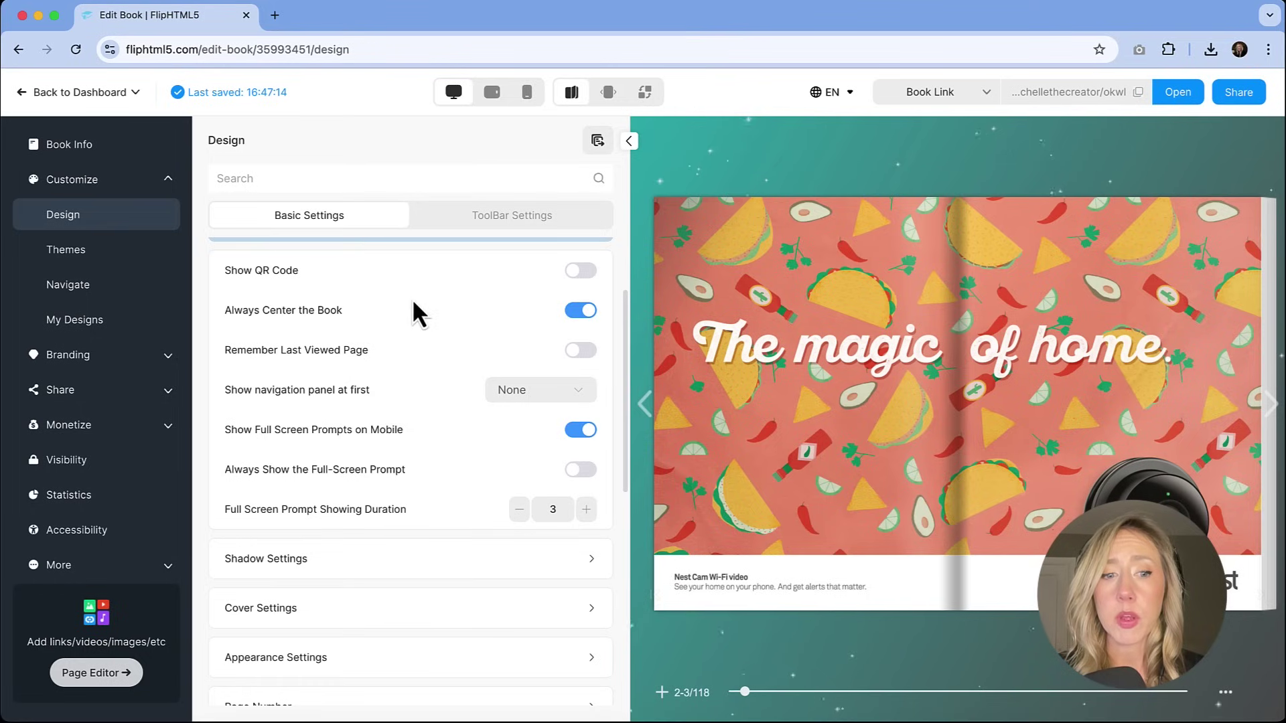
scroll(405, 312, "down", 4)
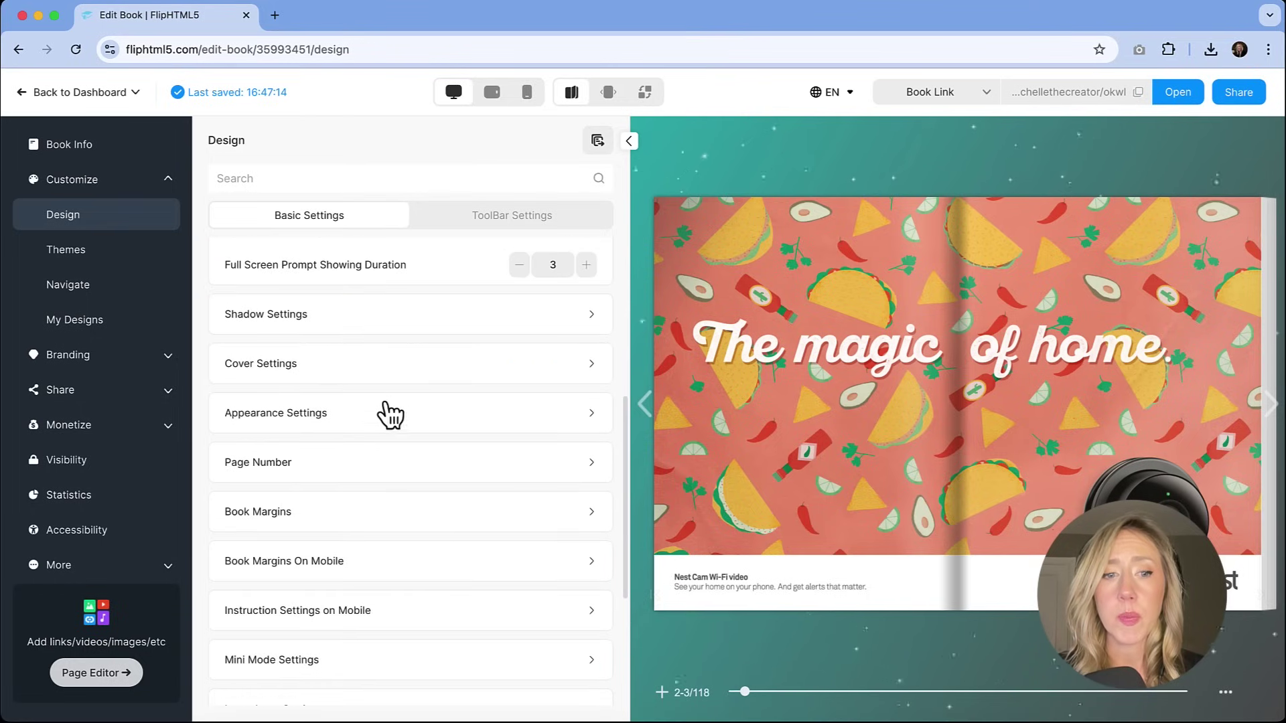
scroll(549, 479, "up", 2)
scroll(481, 362, "down", 2)
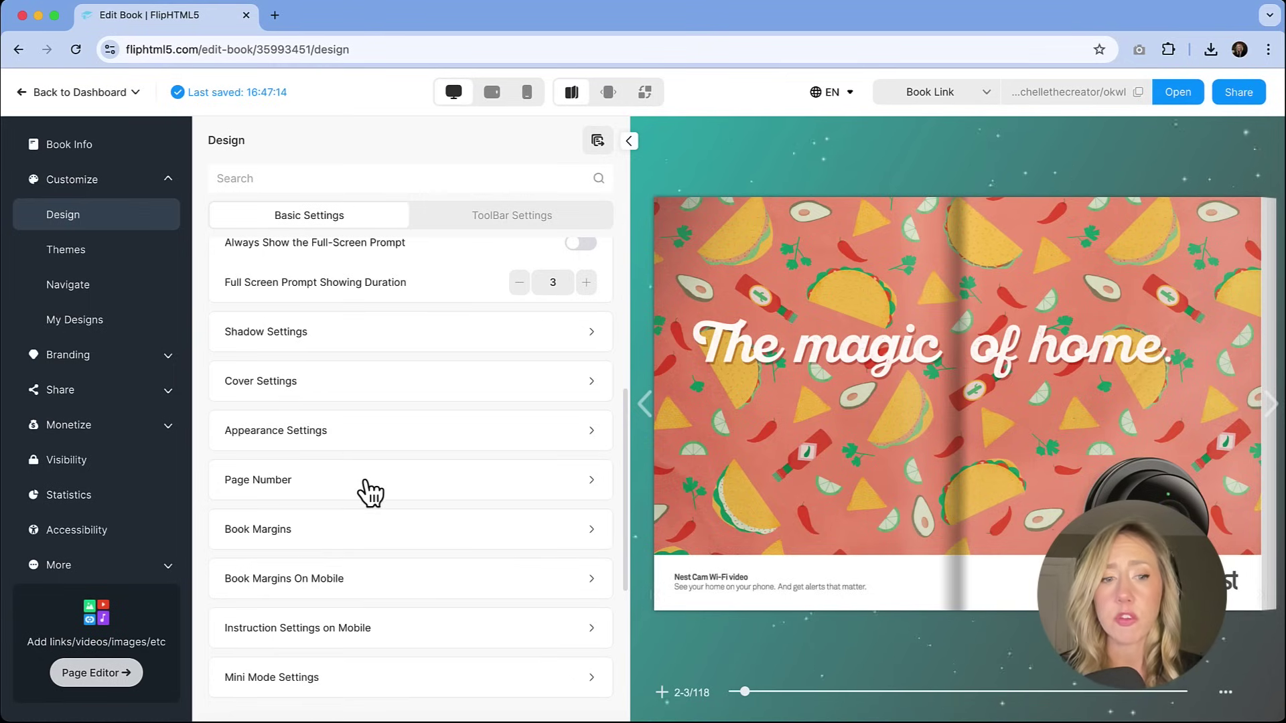
scroll(343, 540, "down", 3)
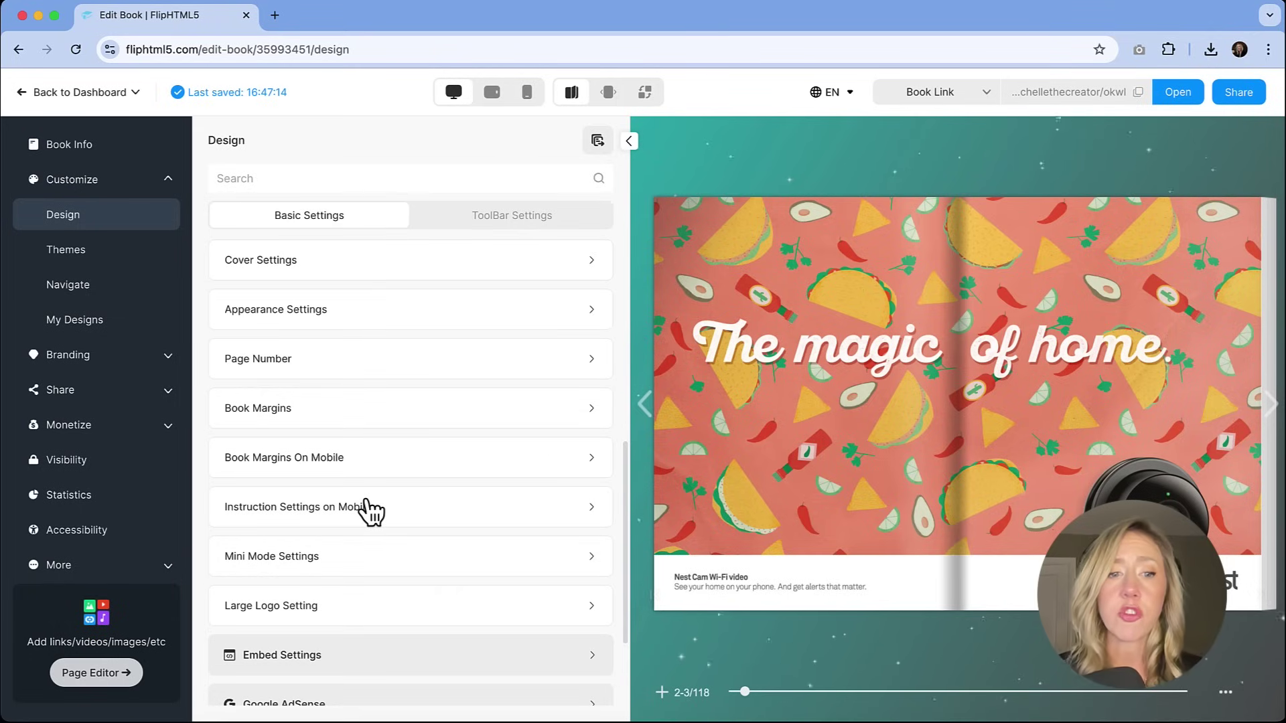
scroll(422, 512, "down", 3)
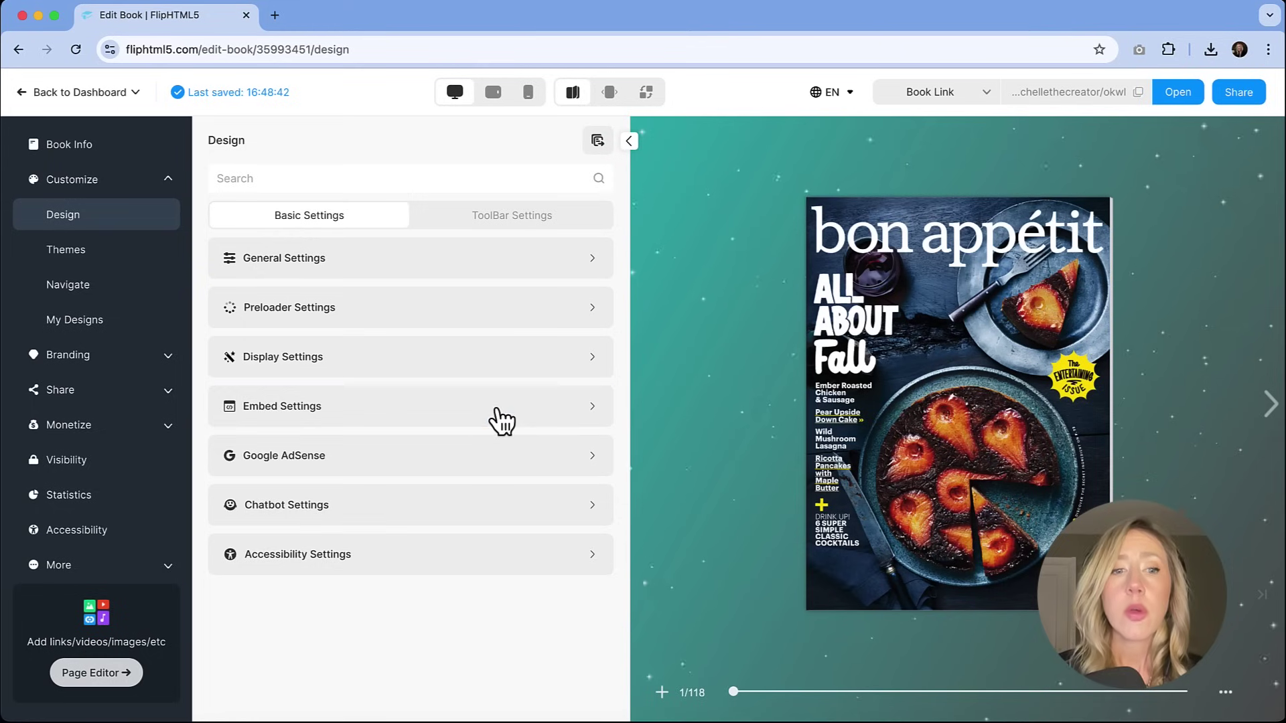
left_click(499, 406)
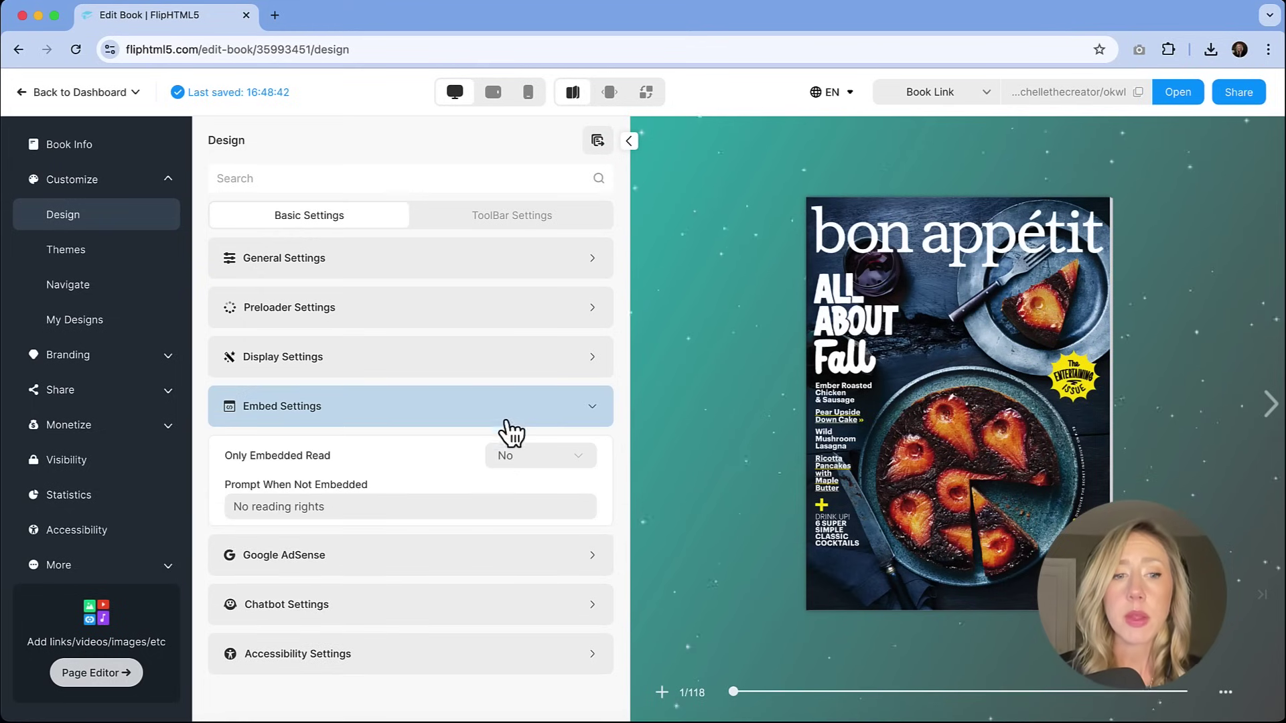
left_click(444, 574)
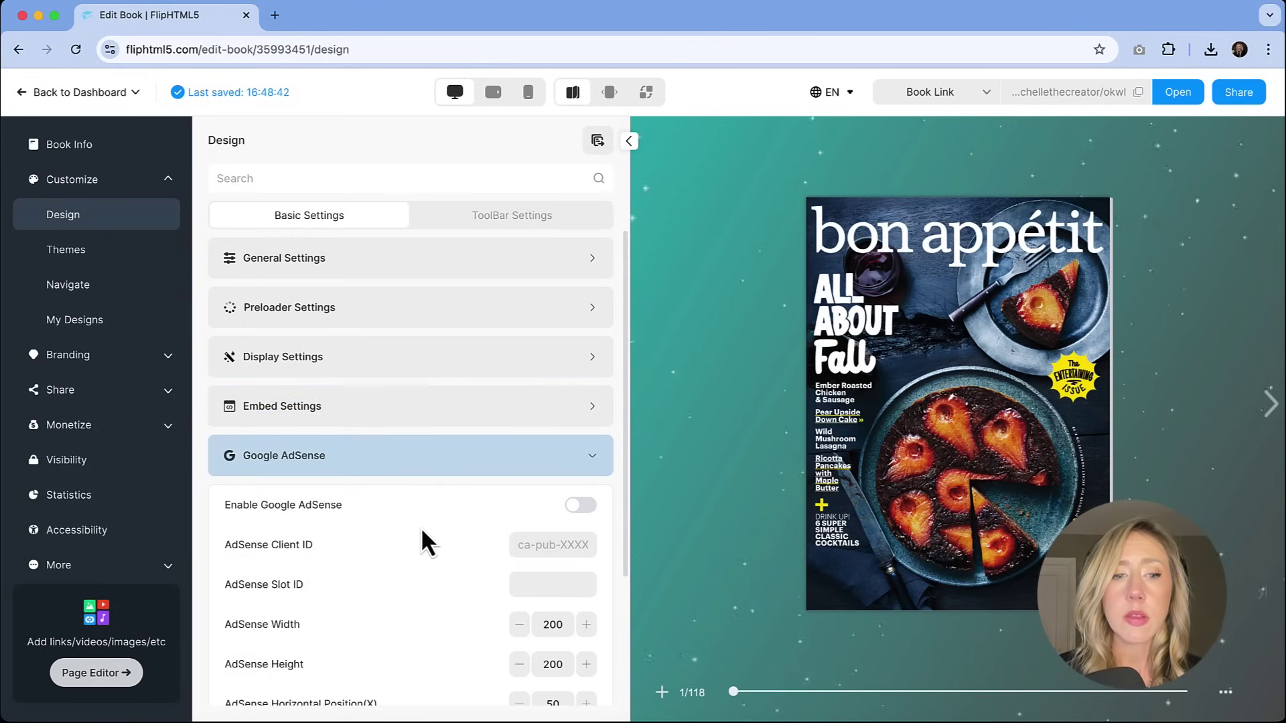
scroll(420, 526, "down", 2)
scroll(420, 527, "down", 2)
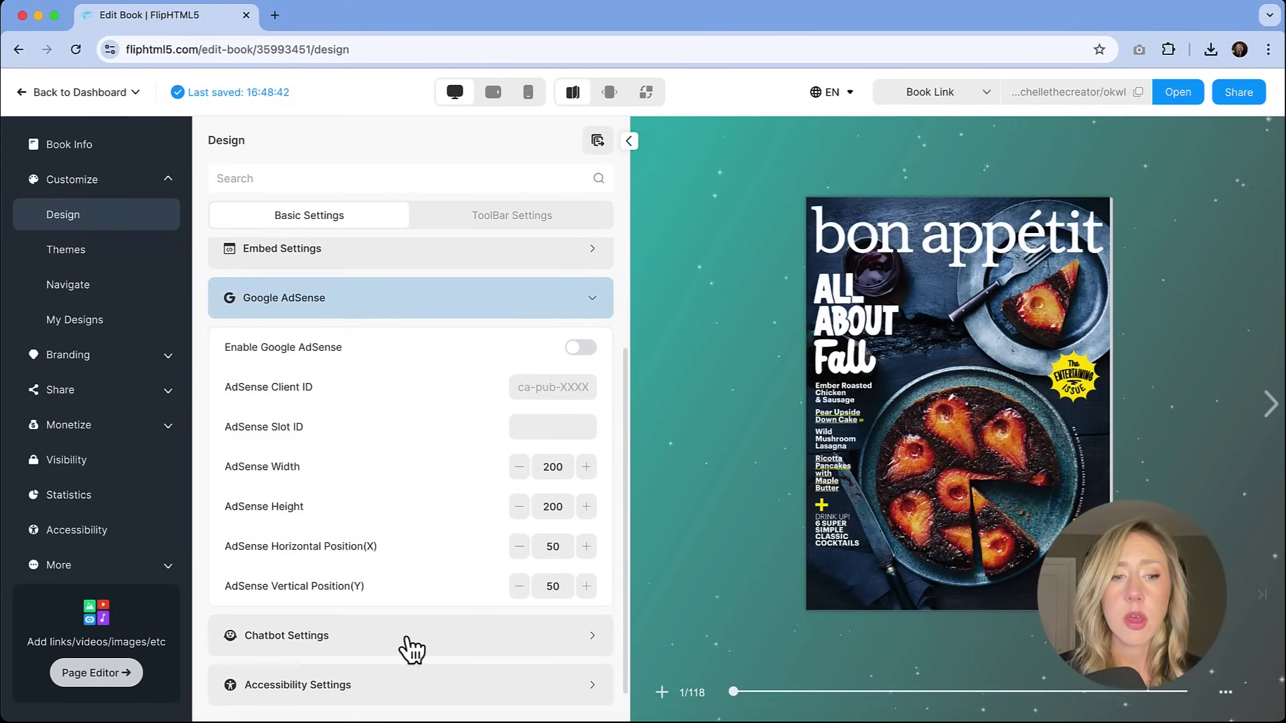
left_click(409, 639)
mouse_move(553, 559)
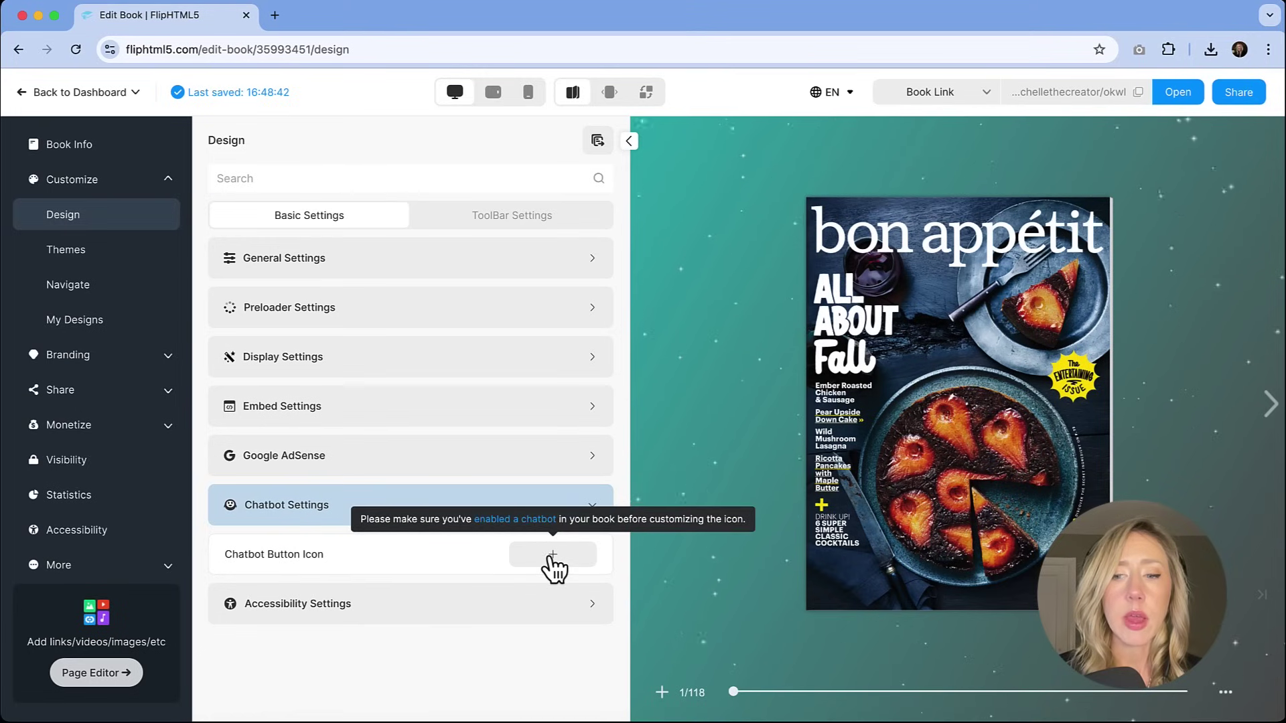
Turn on the Accessibility Button and test its text-version panel in the preview.
left_click(475, 606)
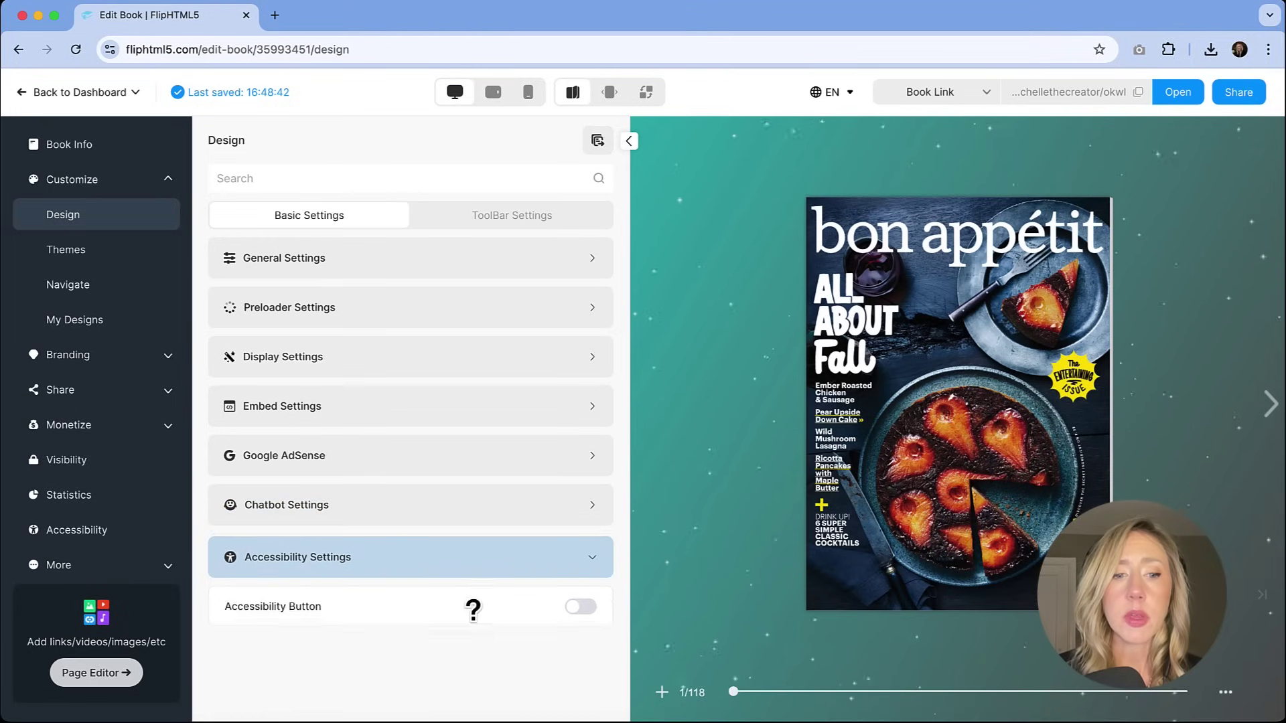
left_click(578, 605)
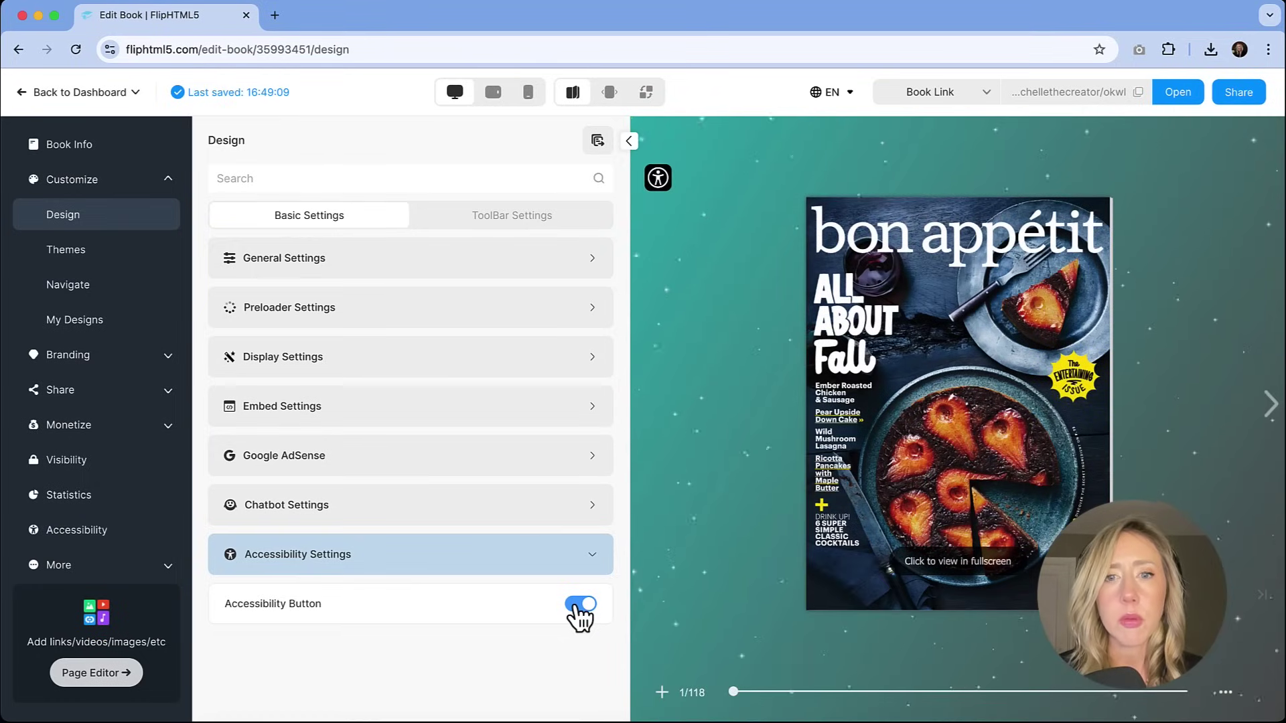
left_click(658, 179)
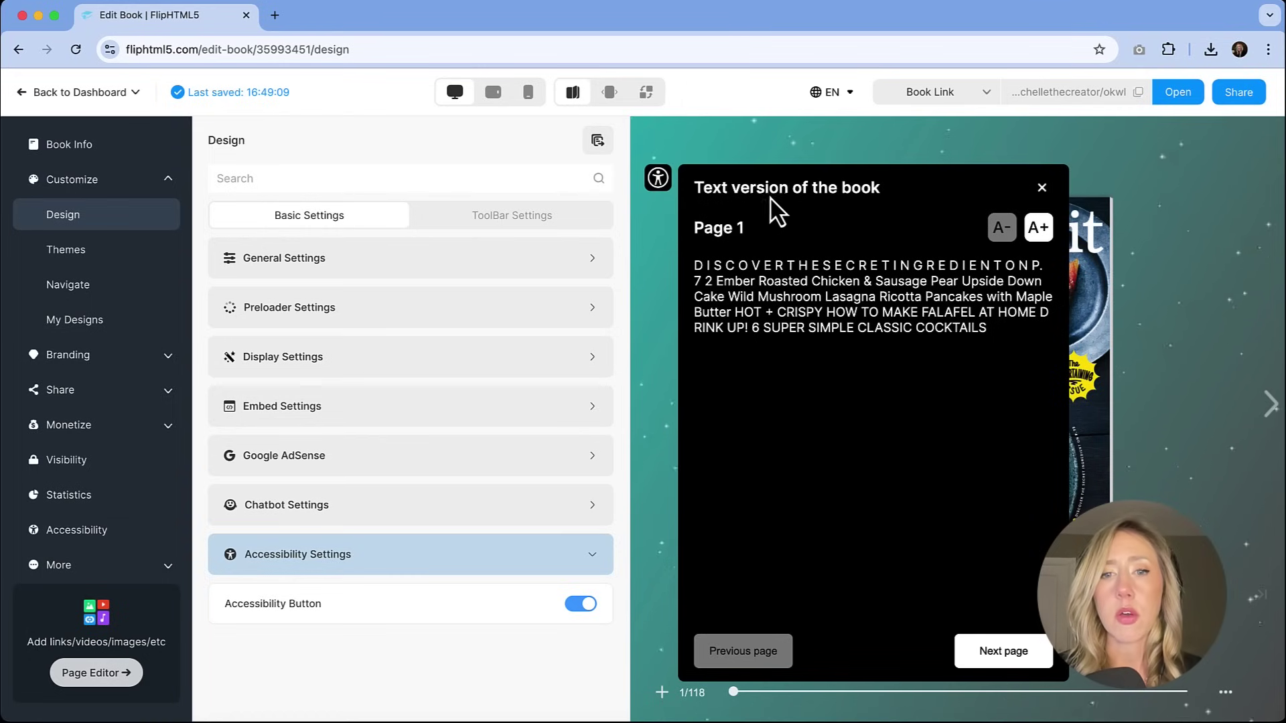
left_click(1042, 189)
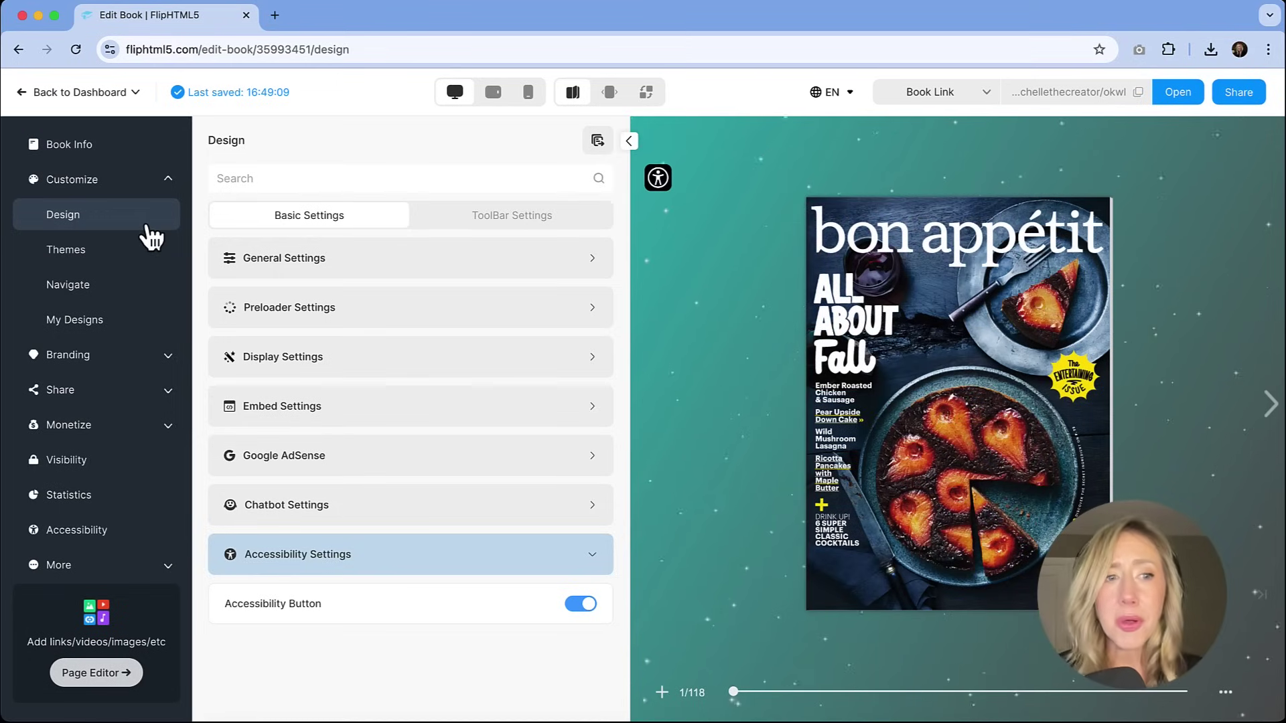
Apply the Classical layout theme and flip to the next spread to check it.
left_click(127, 258)
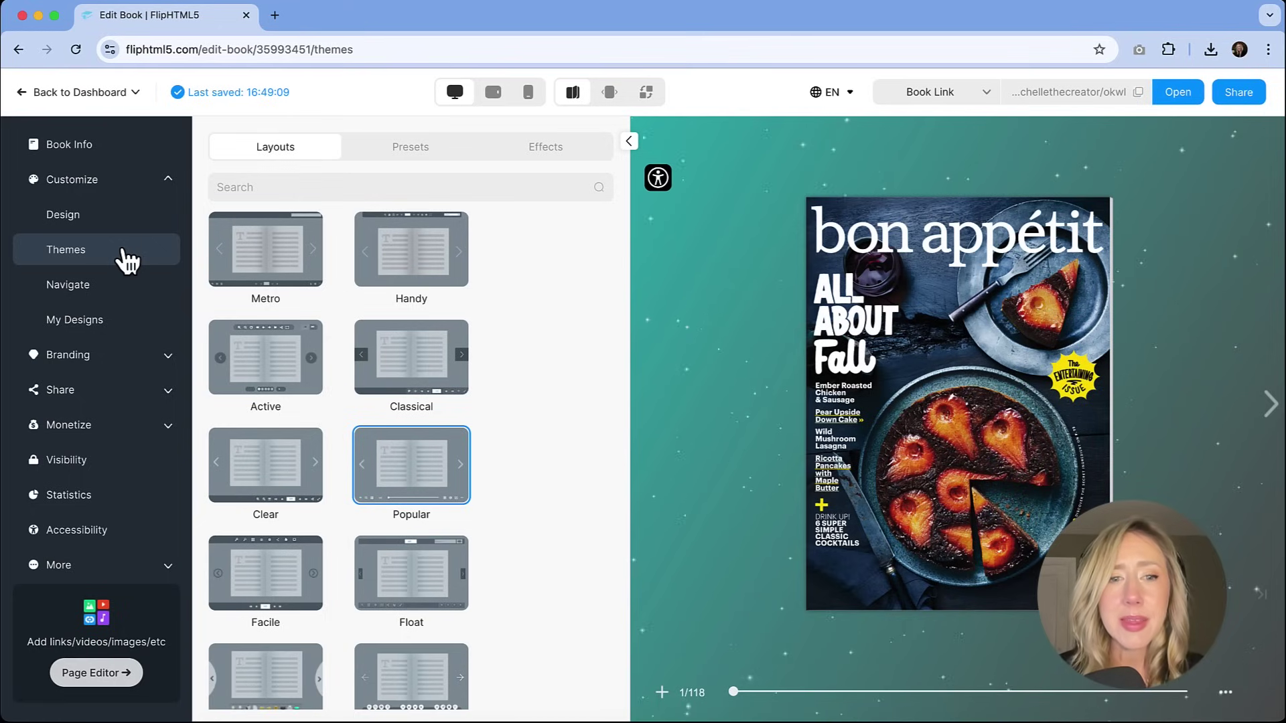
mouse_move(376, 242)
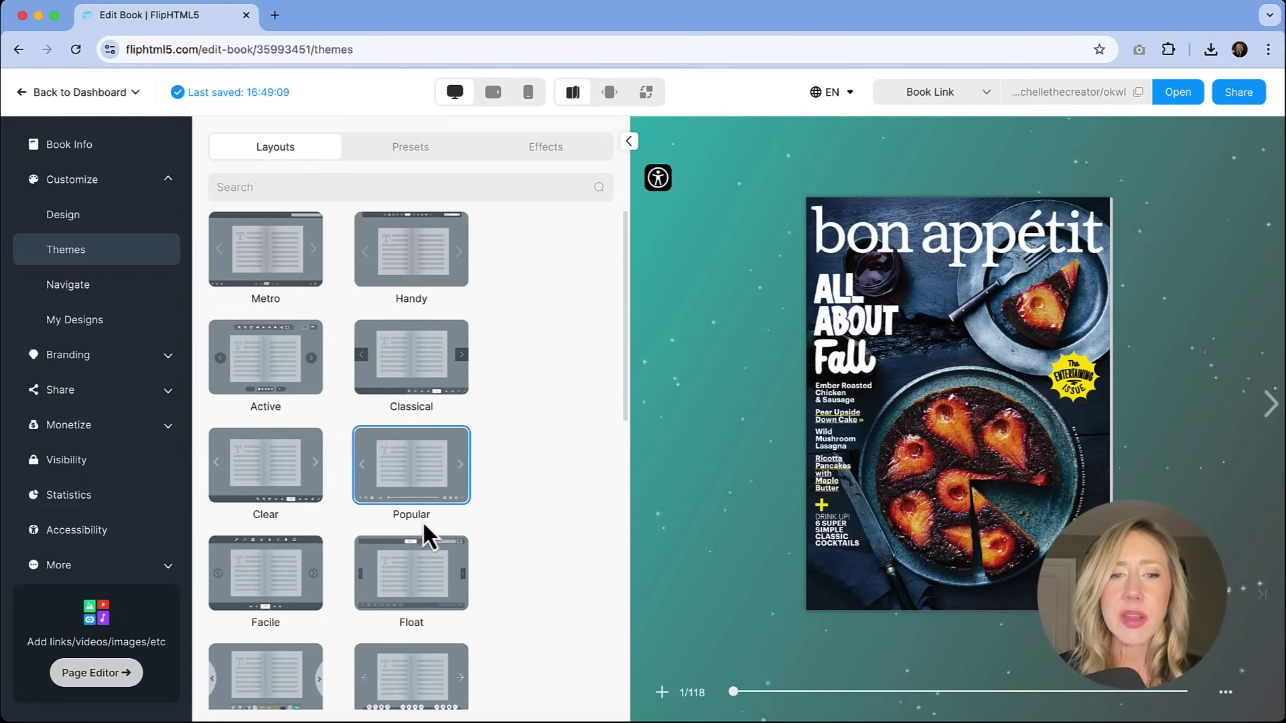
mouse_move(413, 515)
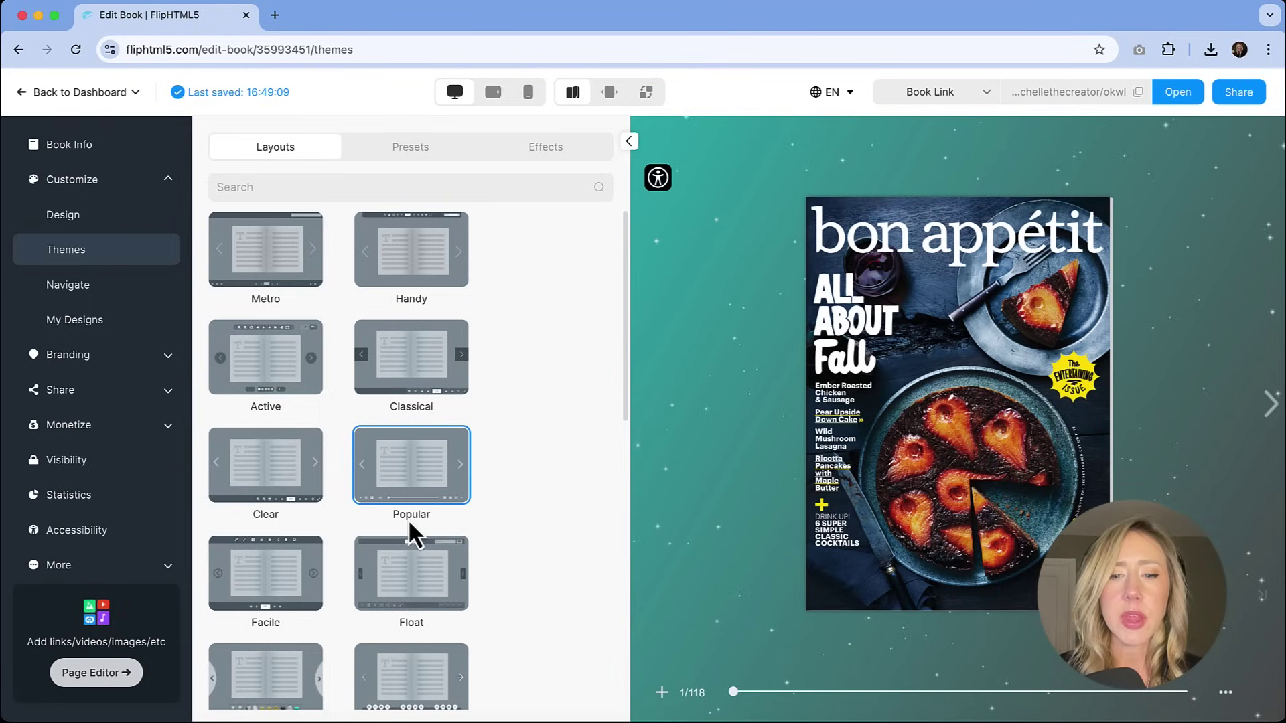
mouse_move(400, 492)
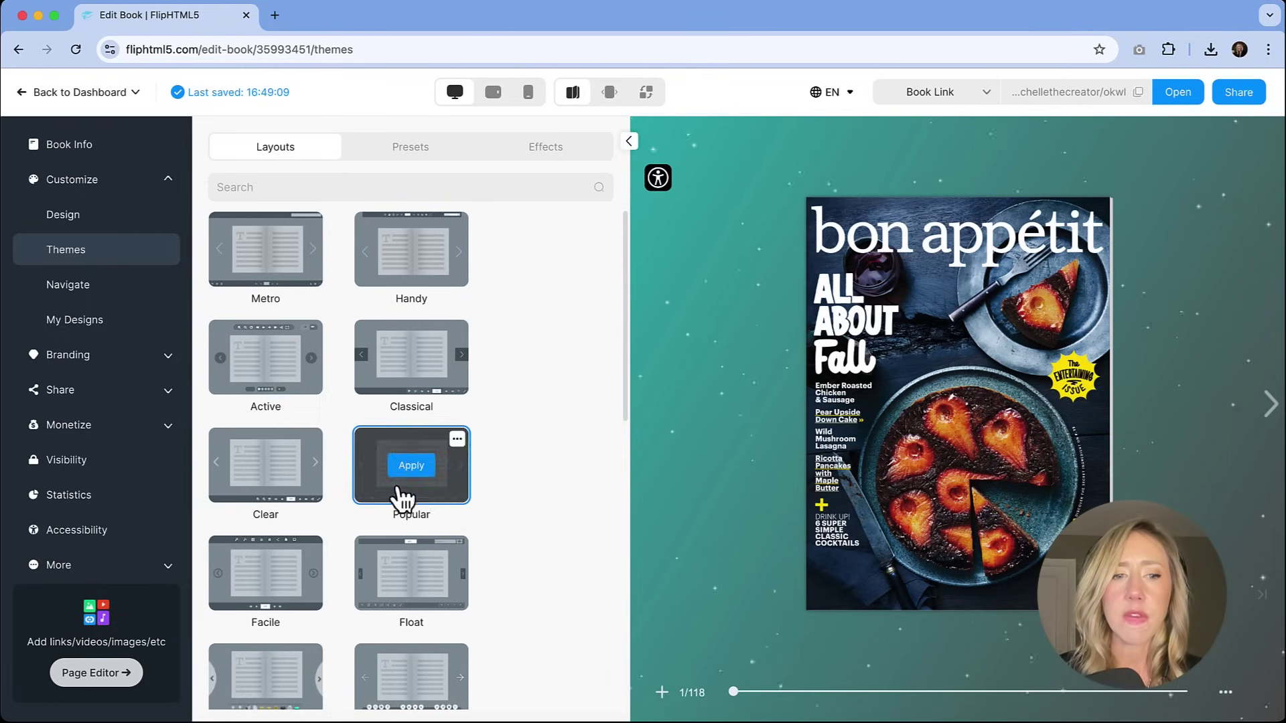
mouse_move(295, 507)
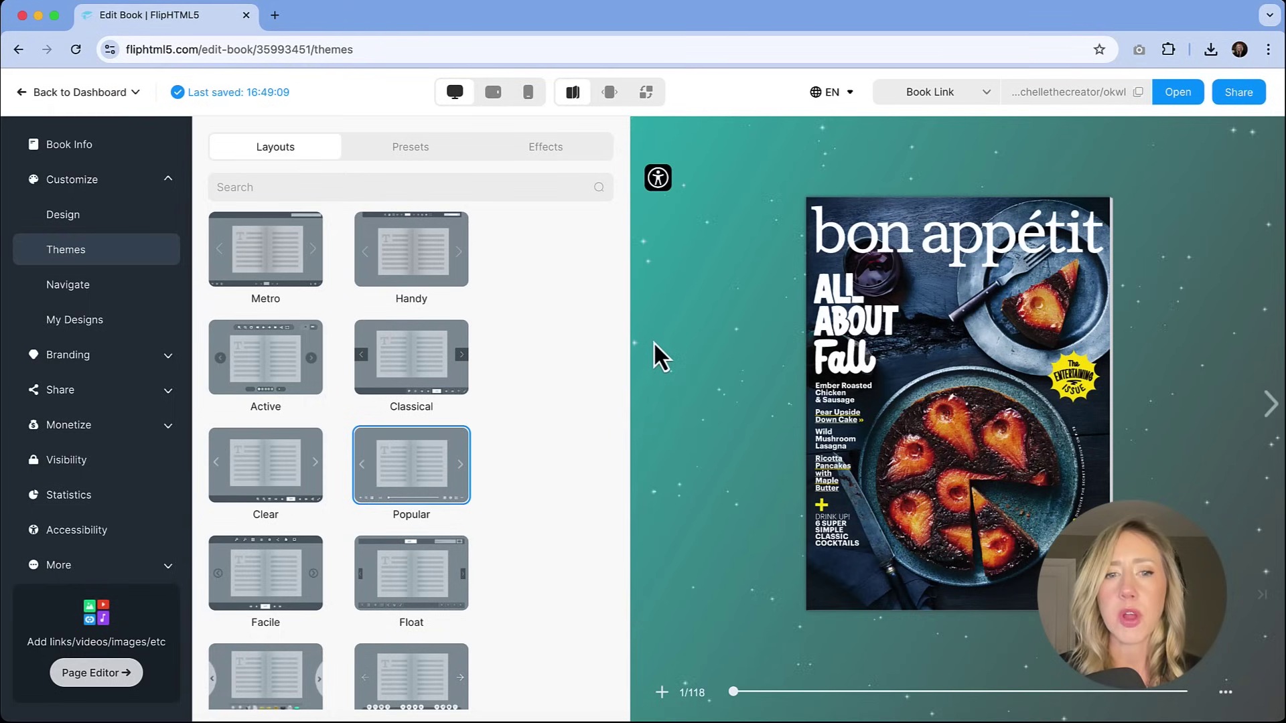
mouse_move(445, 382)
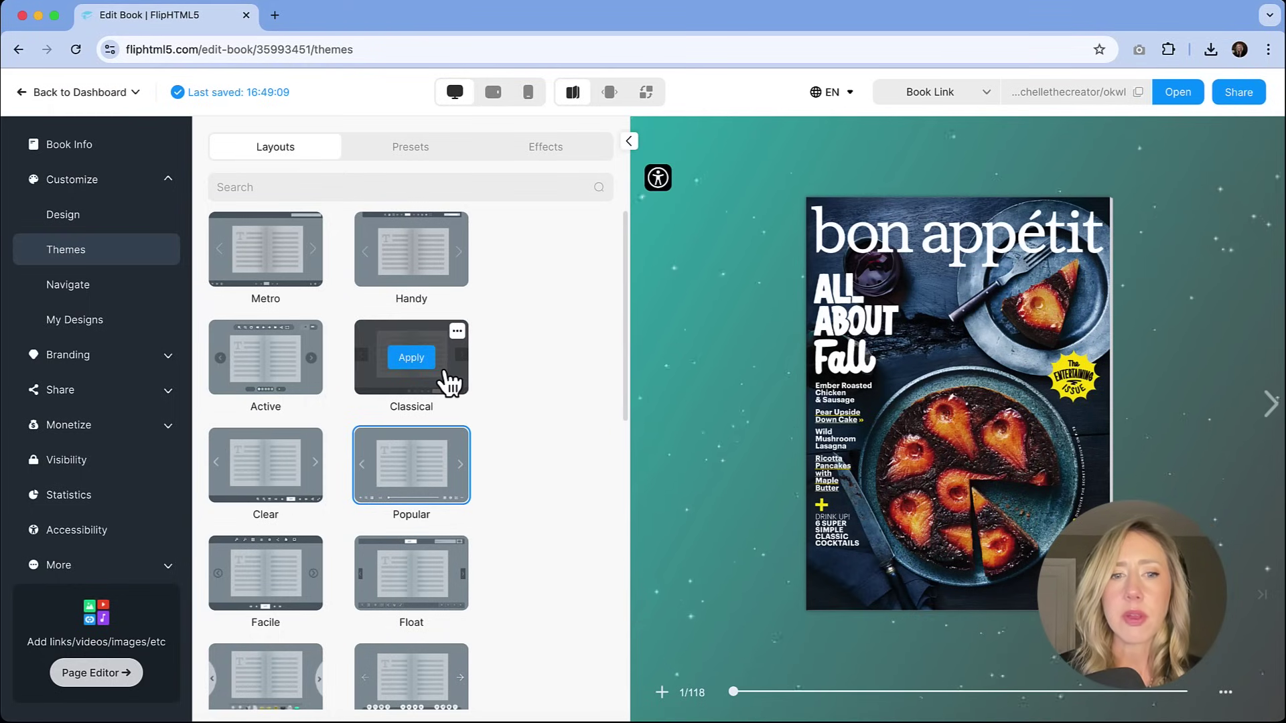
left_click(416, 362)
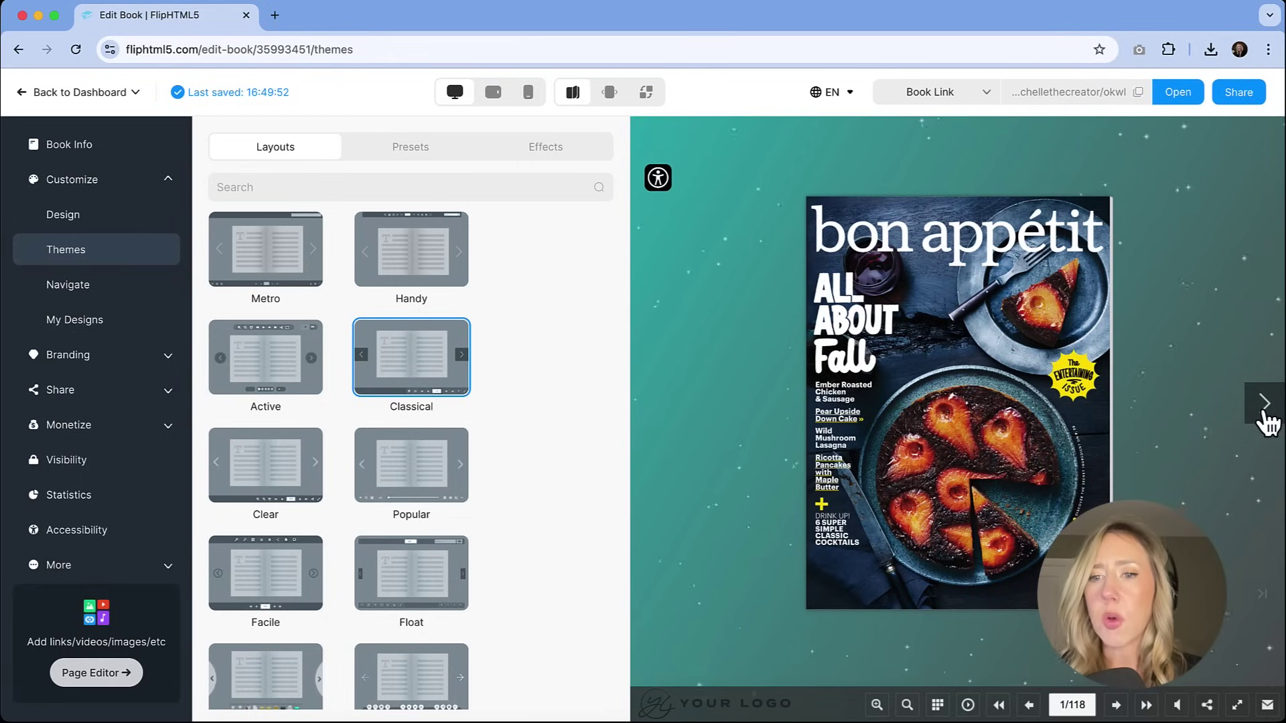
left_click(1265, 402)
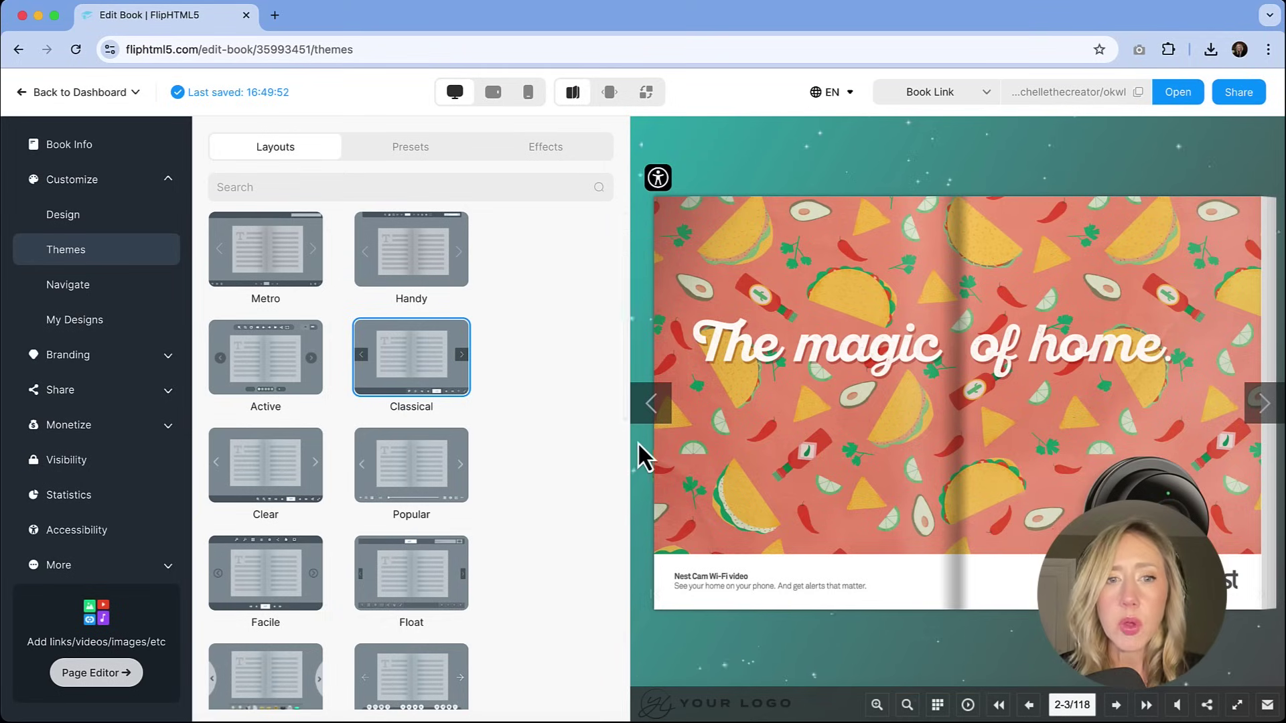
Switch the layout theme to Handy and preview pages 2-3.
left_click(419, 256)
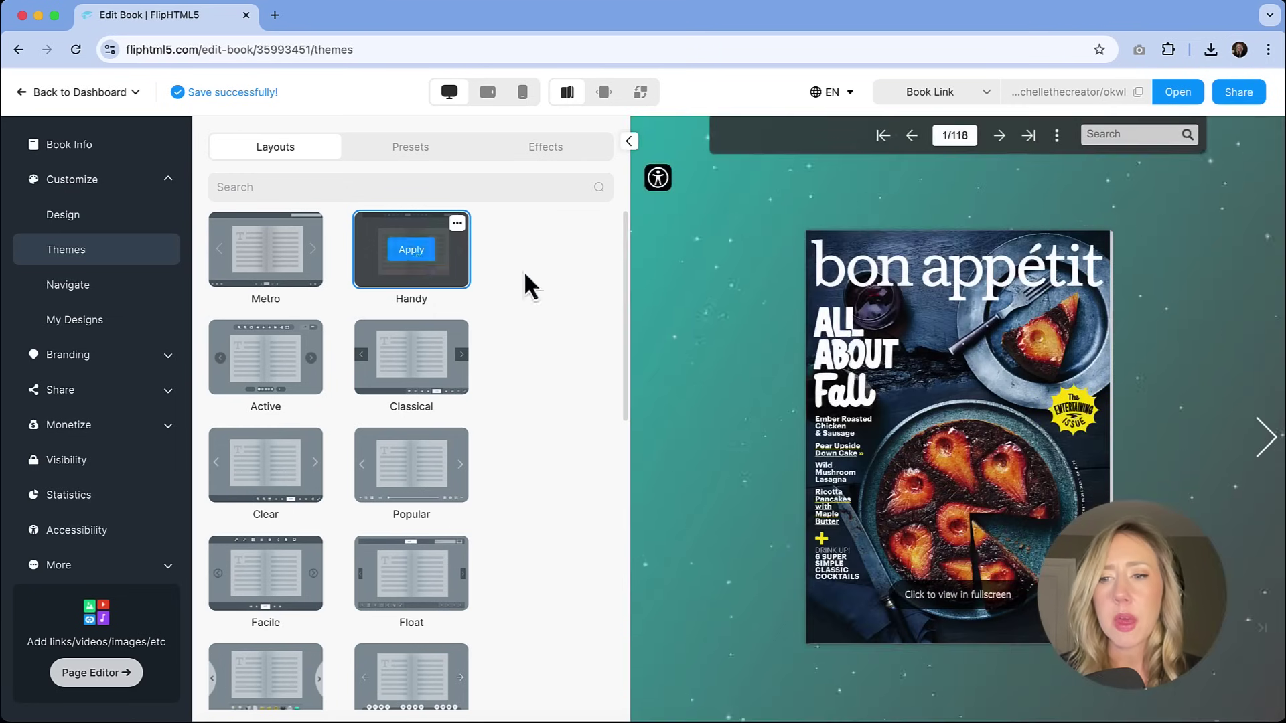
left_click(967, 436)
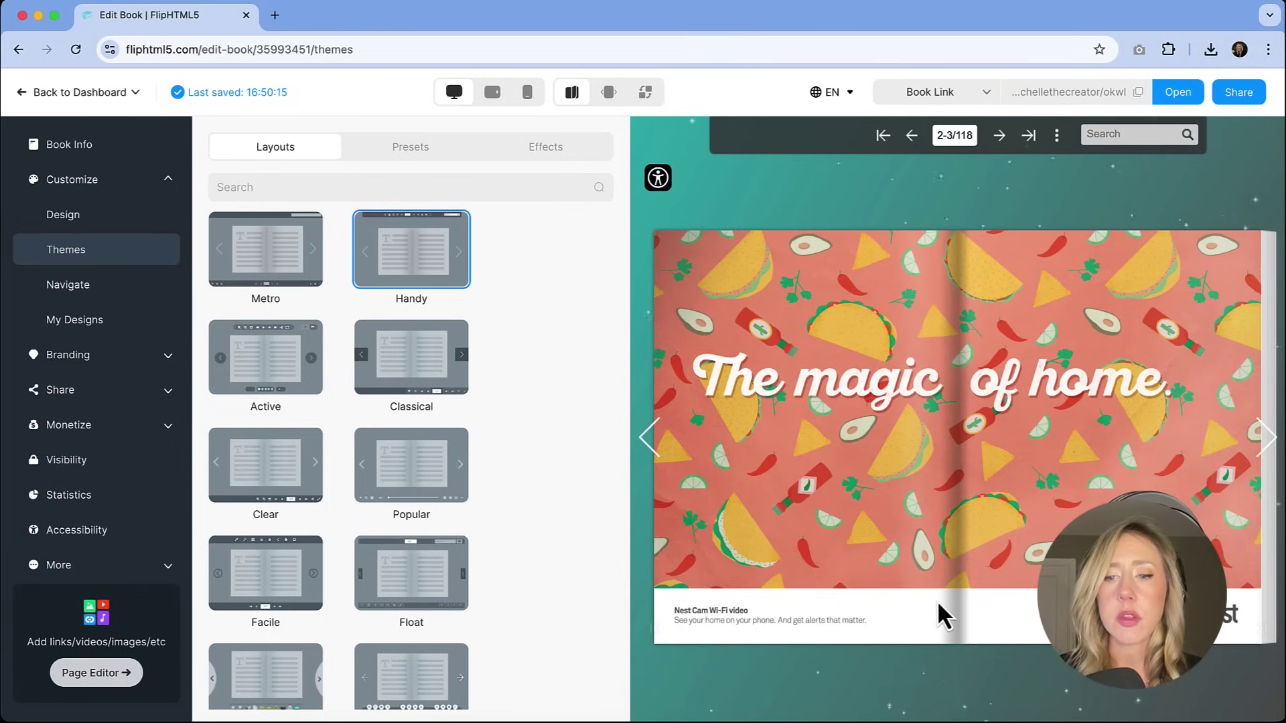
scroll(376, 539, "down", 6)
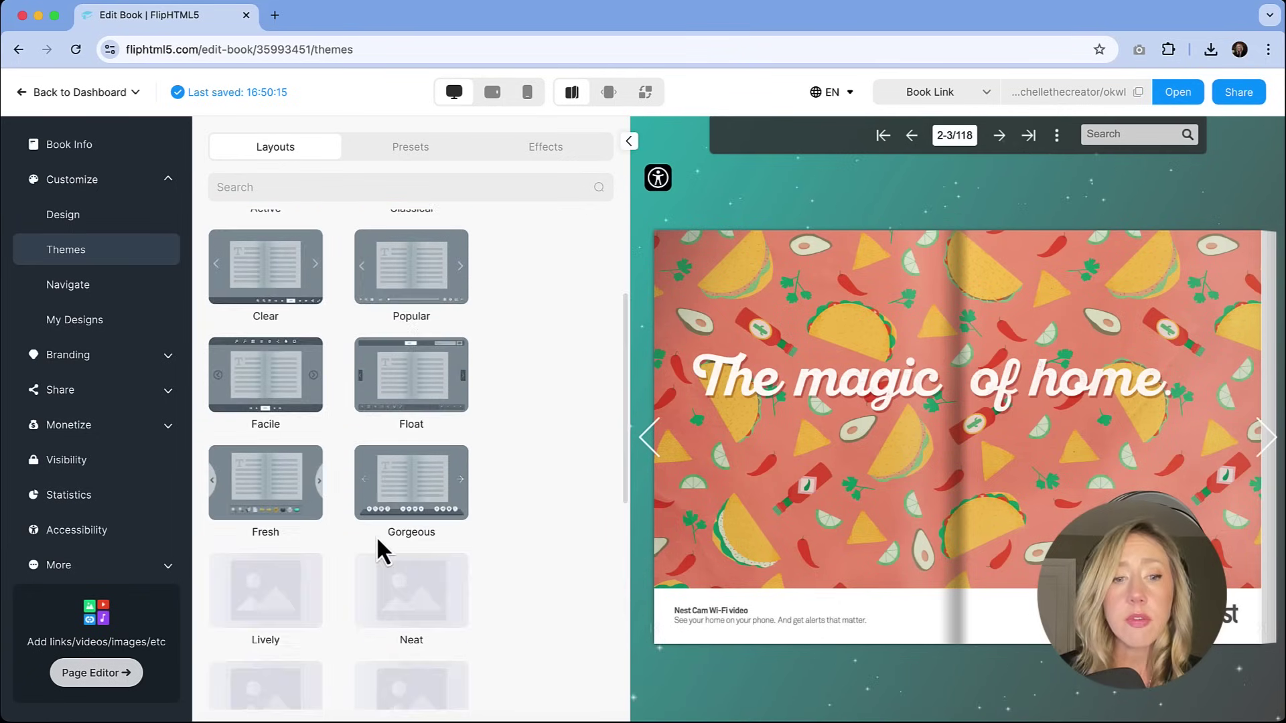
scroll(383, 549, "down", 5)
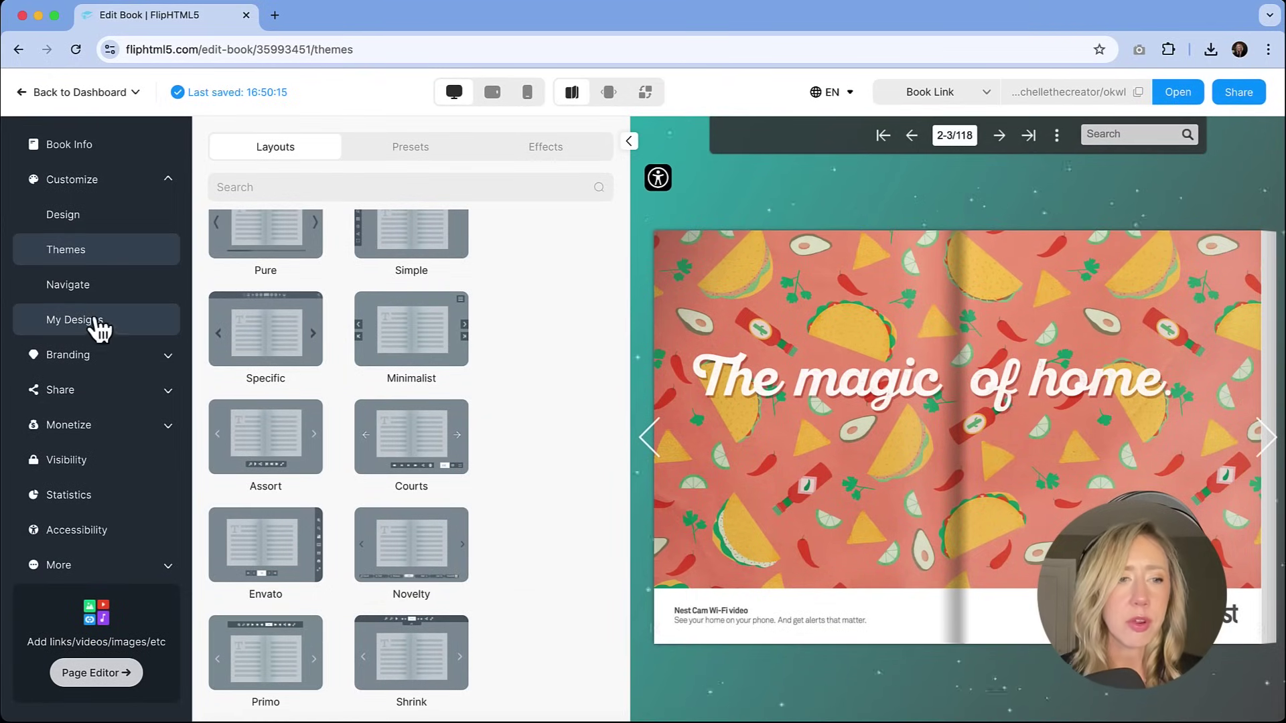
left_click(78, 287)
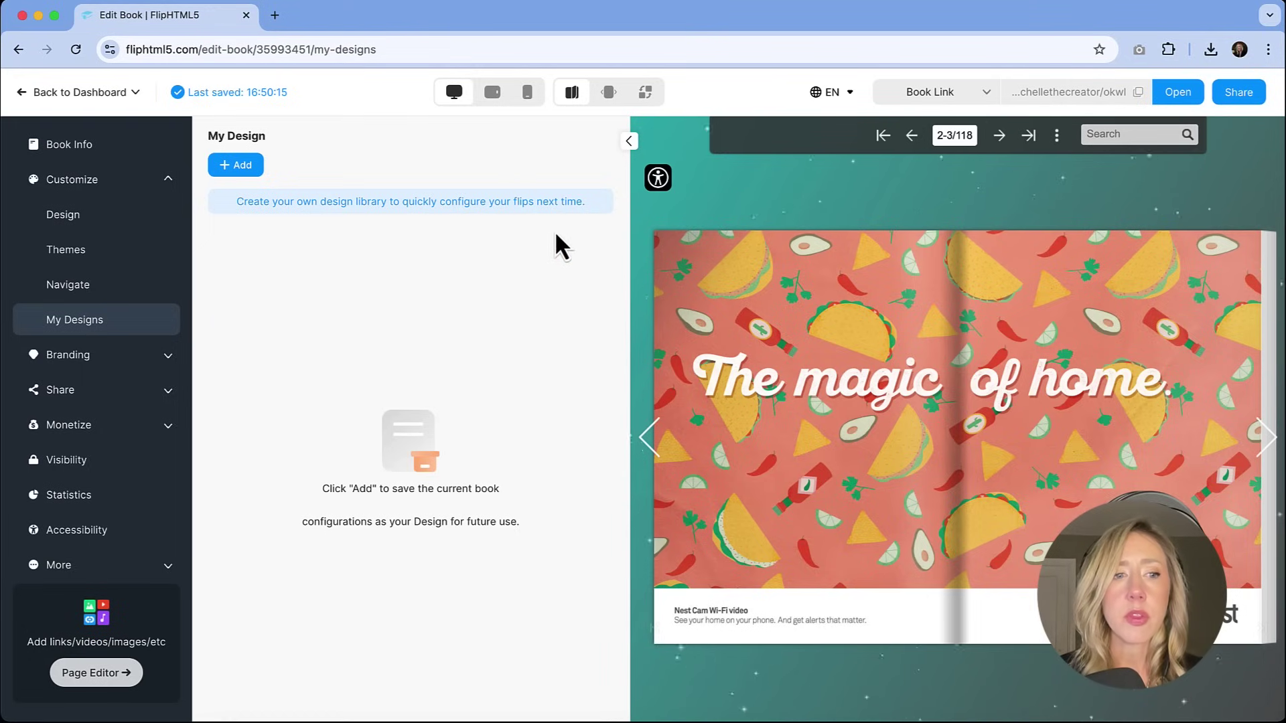
Look through the Logo branding and Share settings, ending at the website embed code.
left_click(115, 358)
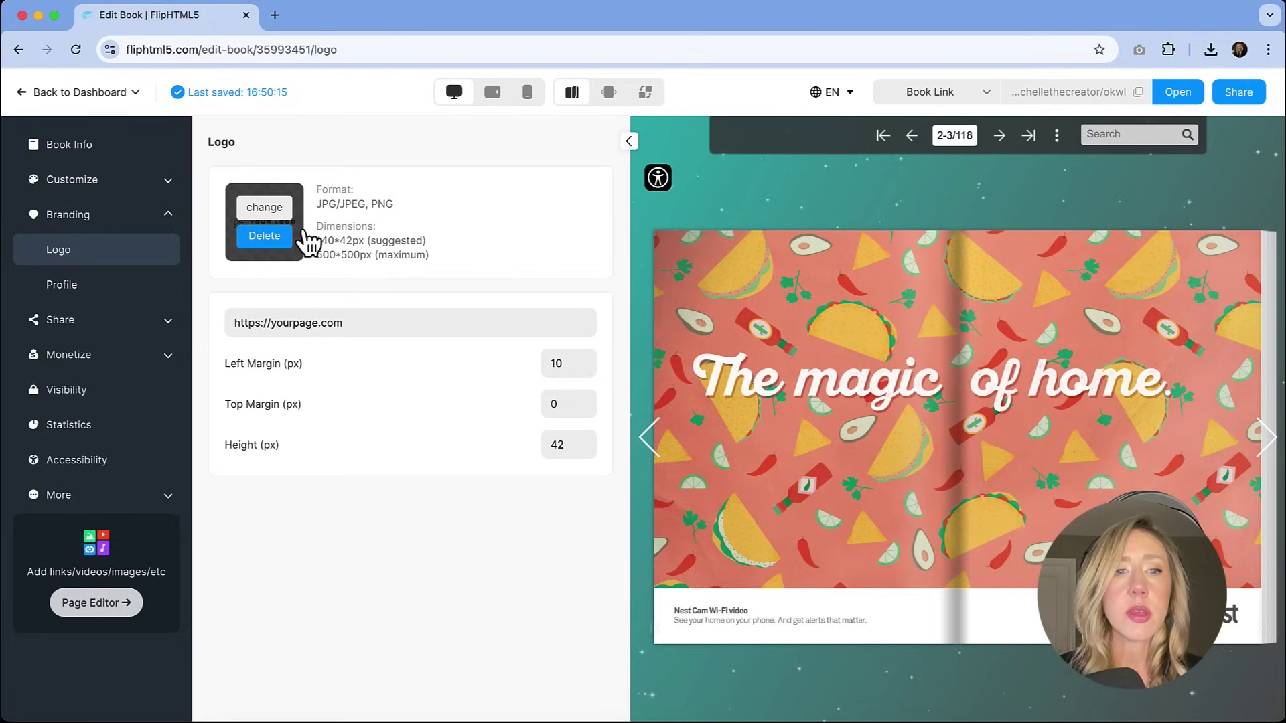
mouse_move(274, 214)
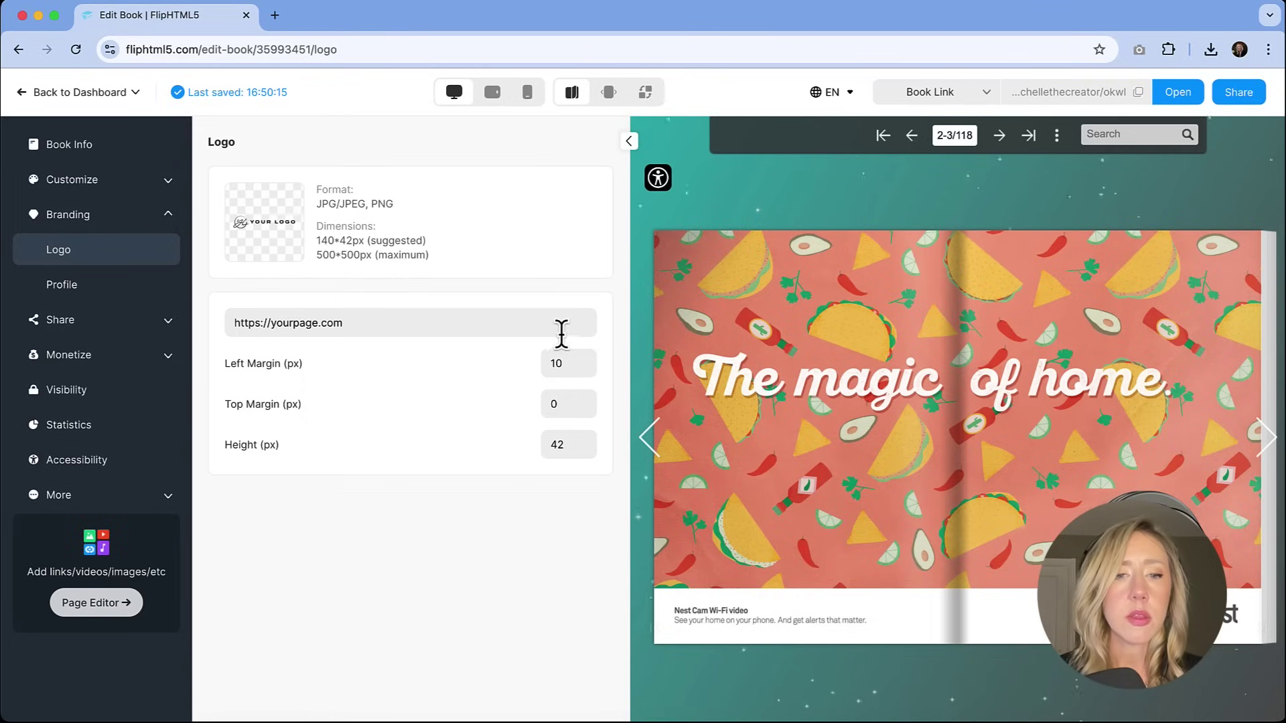
left_click(107, 320)
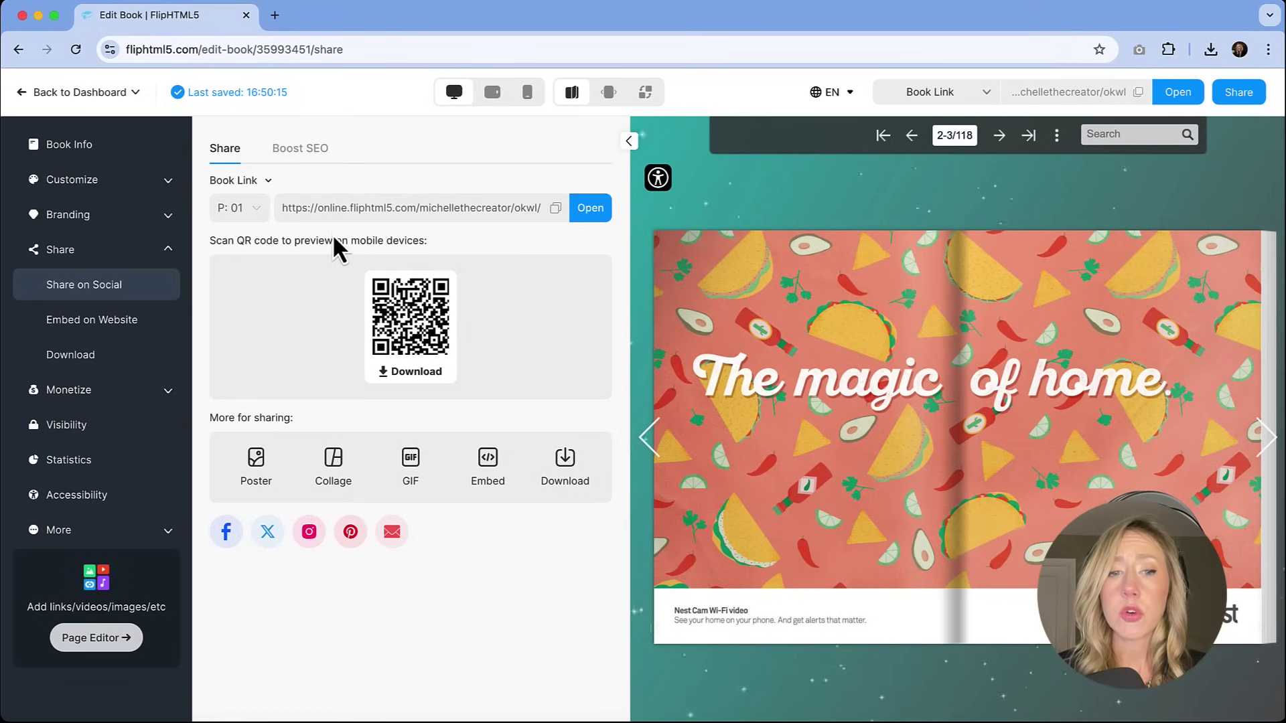
left_click(487, 462)
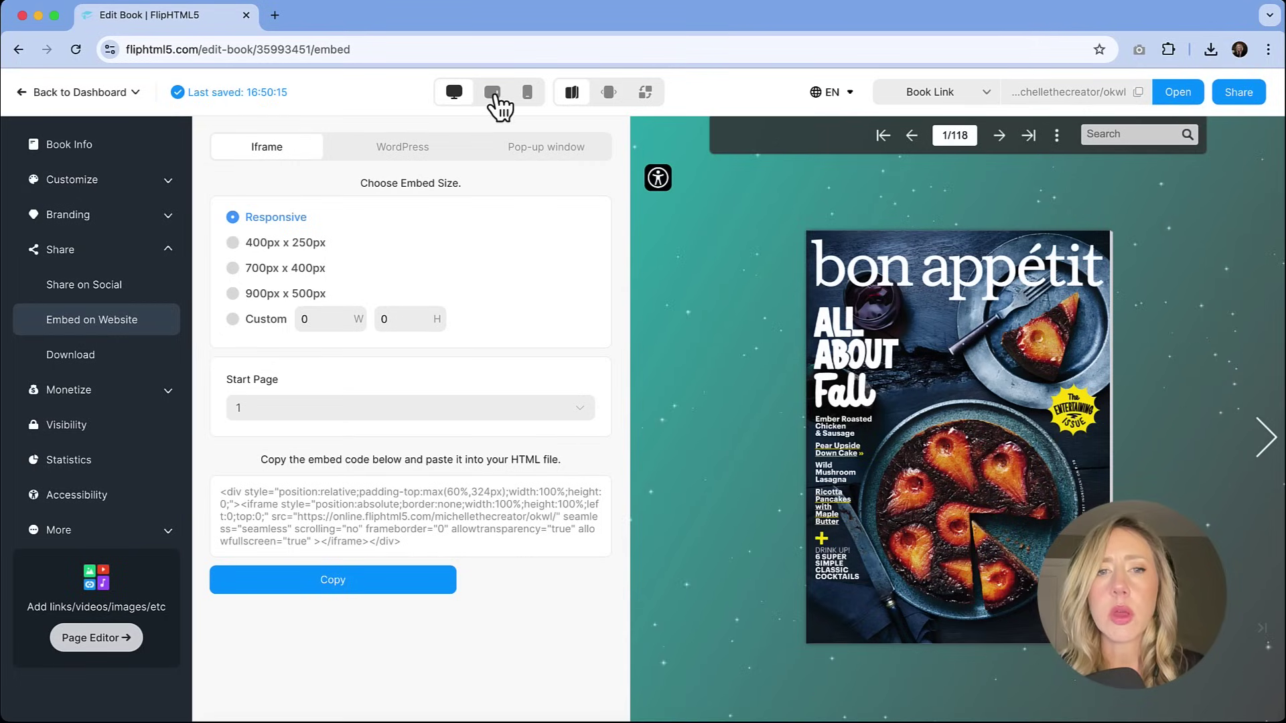
Preview the book in phone layout up to the Enough about us page, then view Ad Banners.
left_click(528, 99)
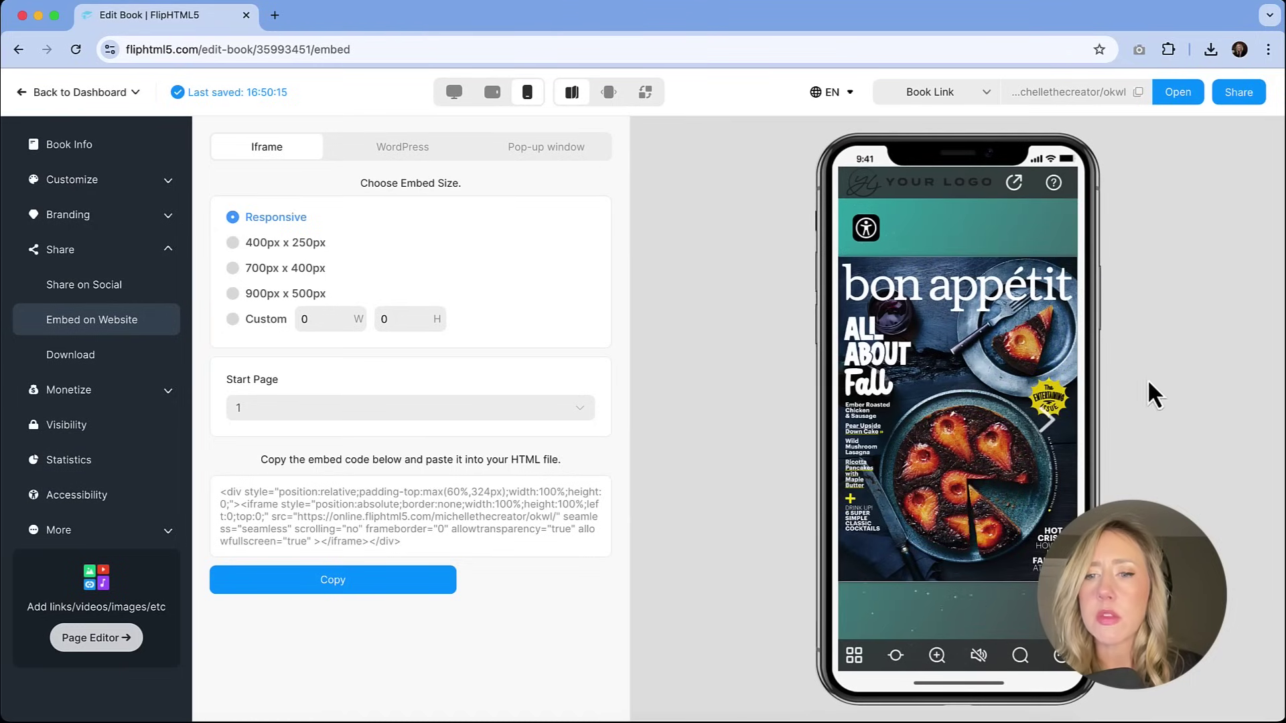
left_click(1048, 420)
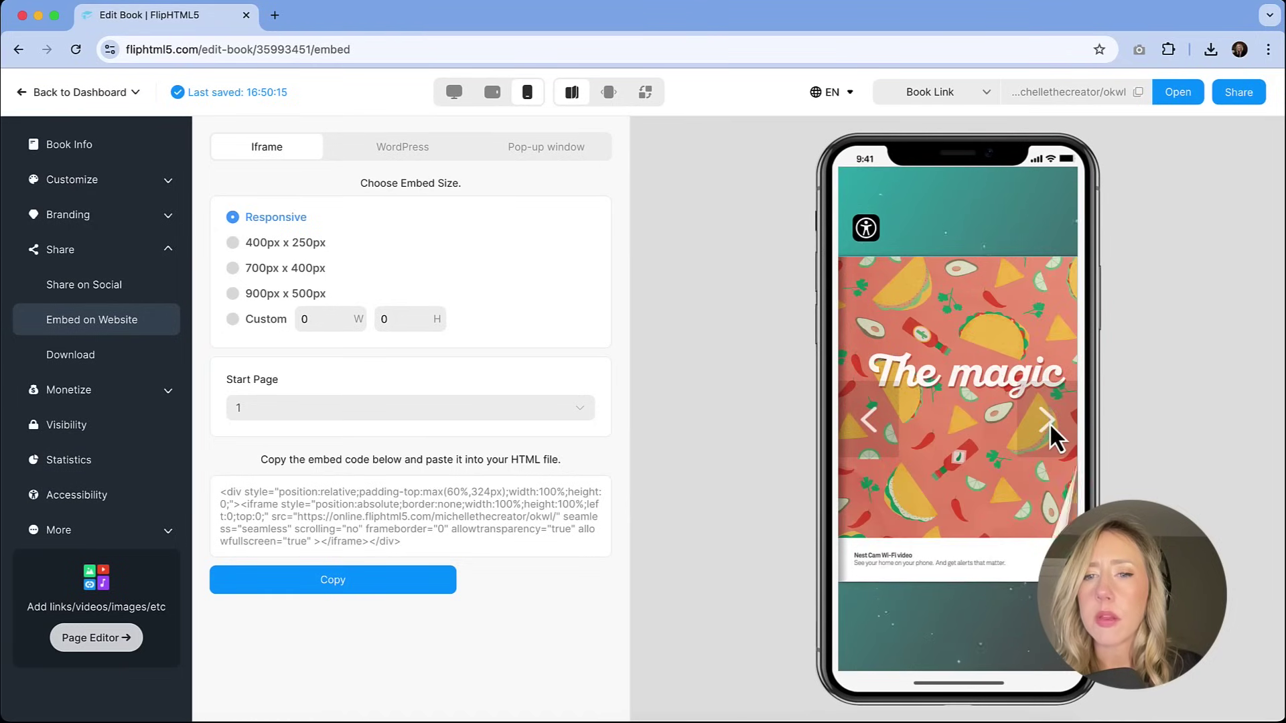
left_click(1049, 422)
left_click(1049, 421)
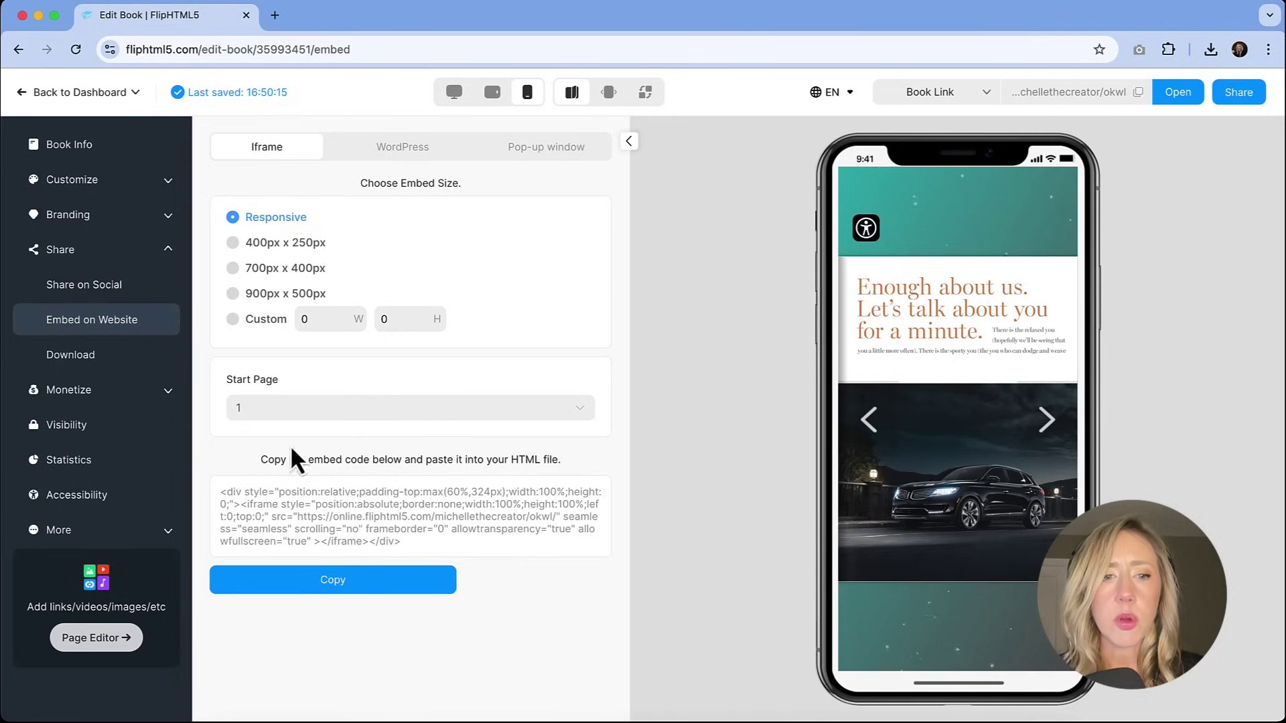
left_click(68, 390)
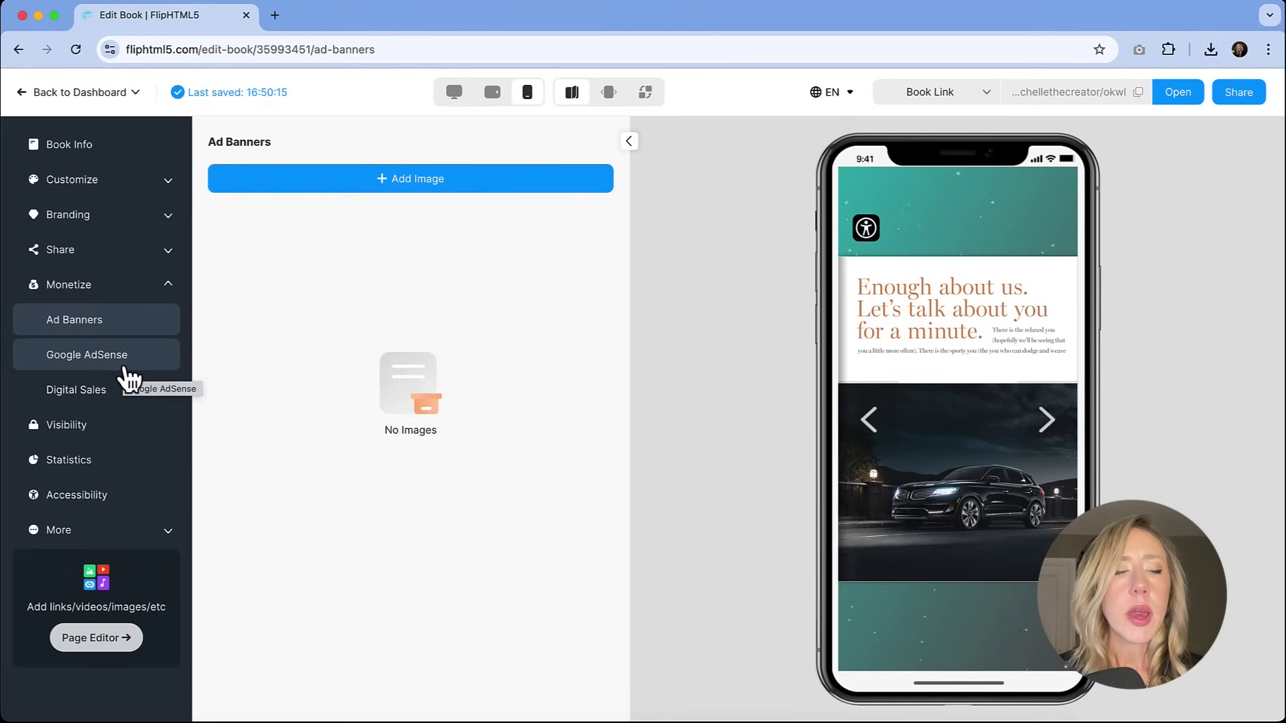
Set Digital Sales pricing to For Free and check the Visibility settings.
left_click(130, 400)
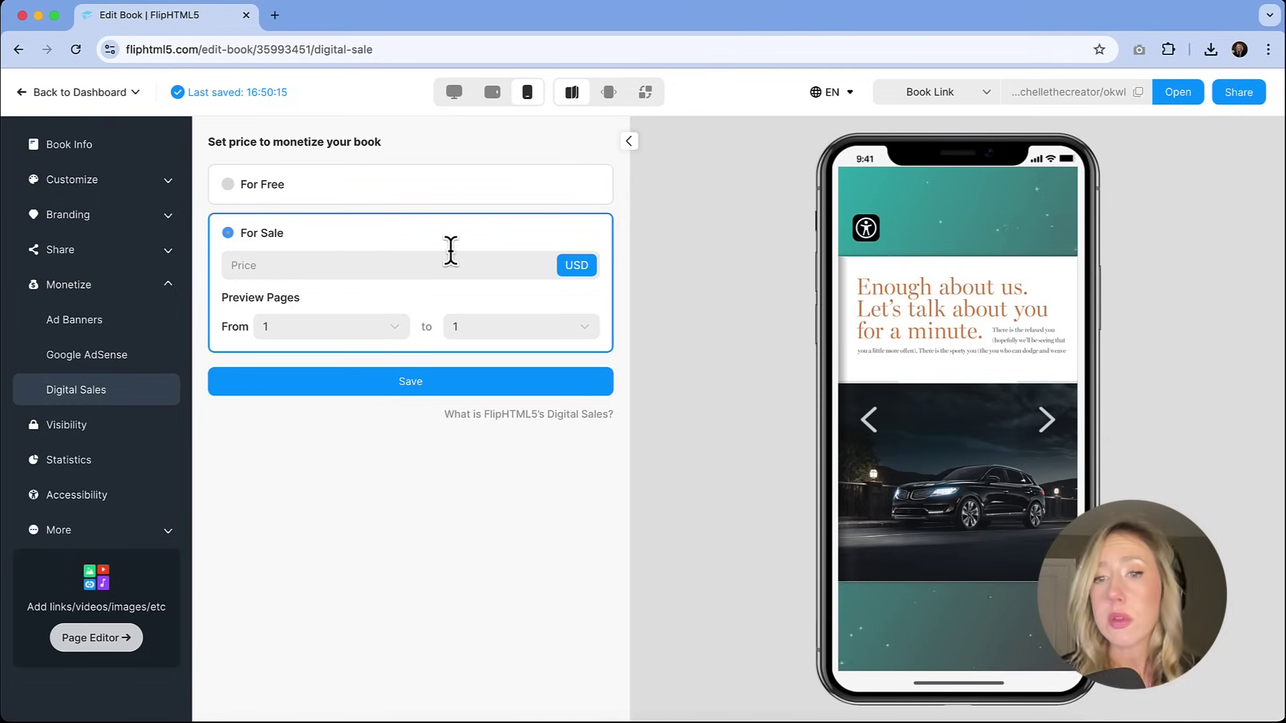
left_click(228, 185)
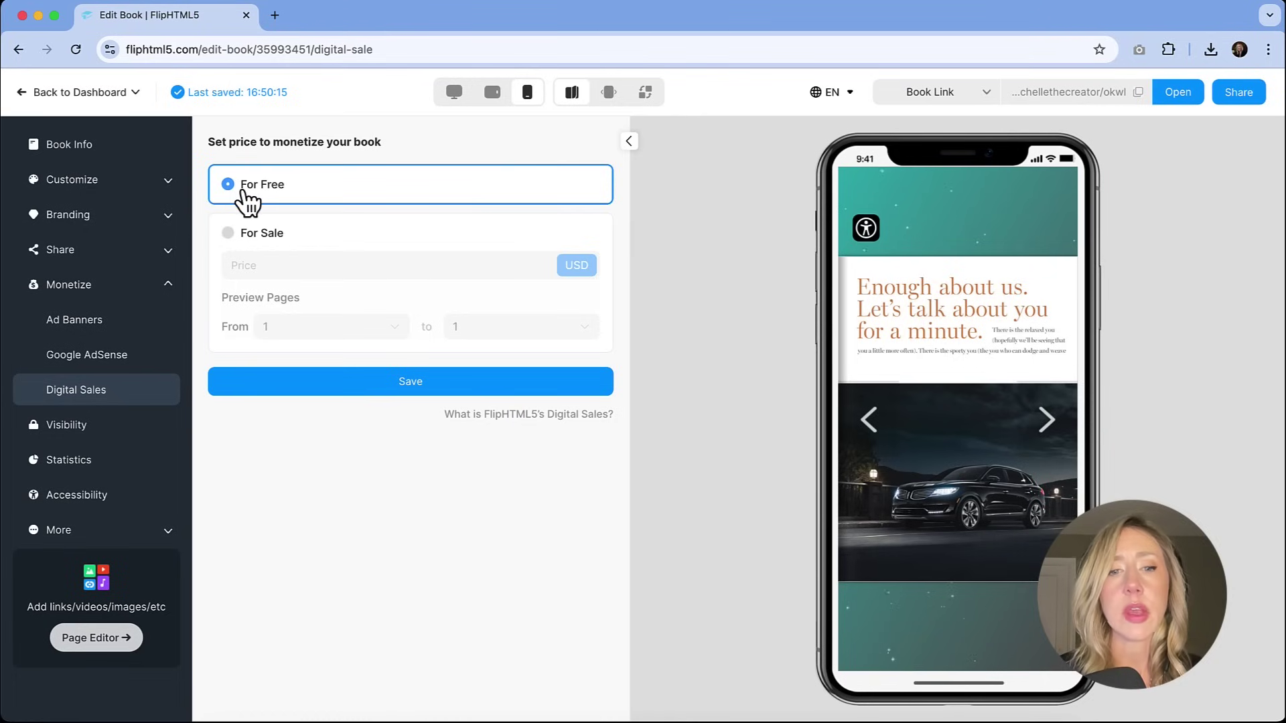
left_click(91, 432)
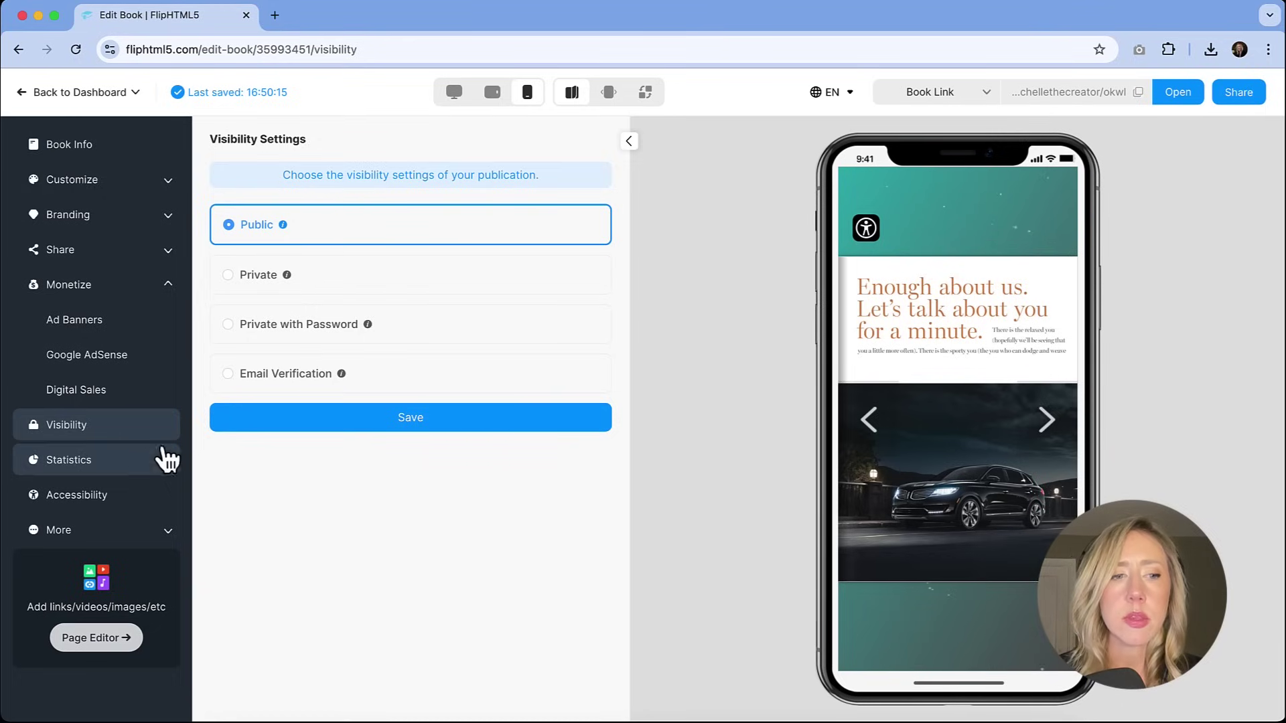
Check the Statistics, Accessibility and Forms pages, then launch the Page Editor.
left_click(141, 461)
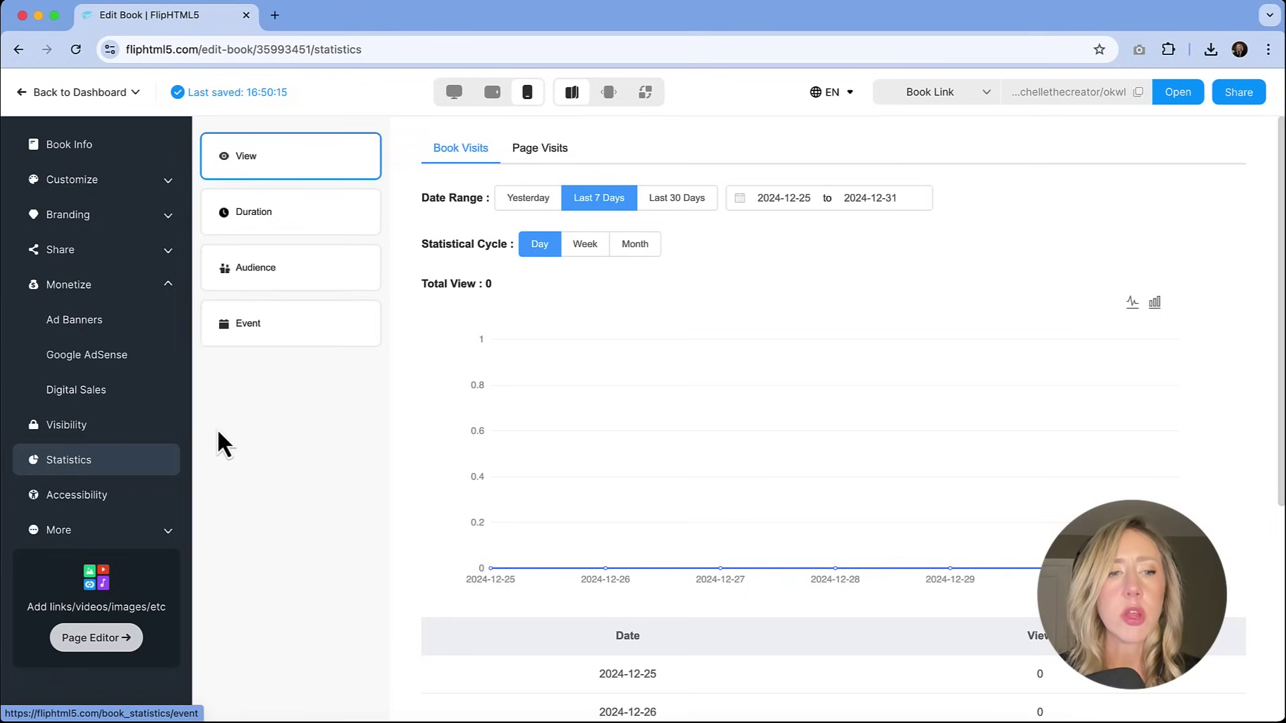
left_click(126, 504)
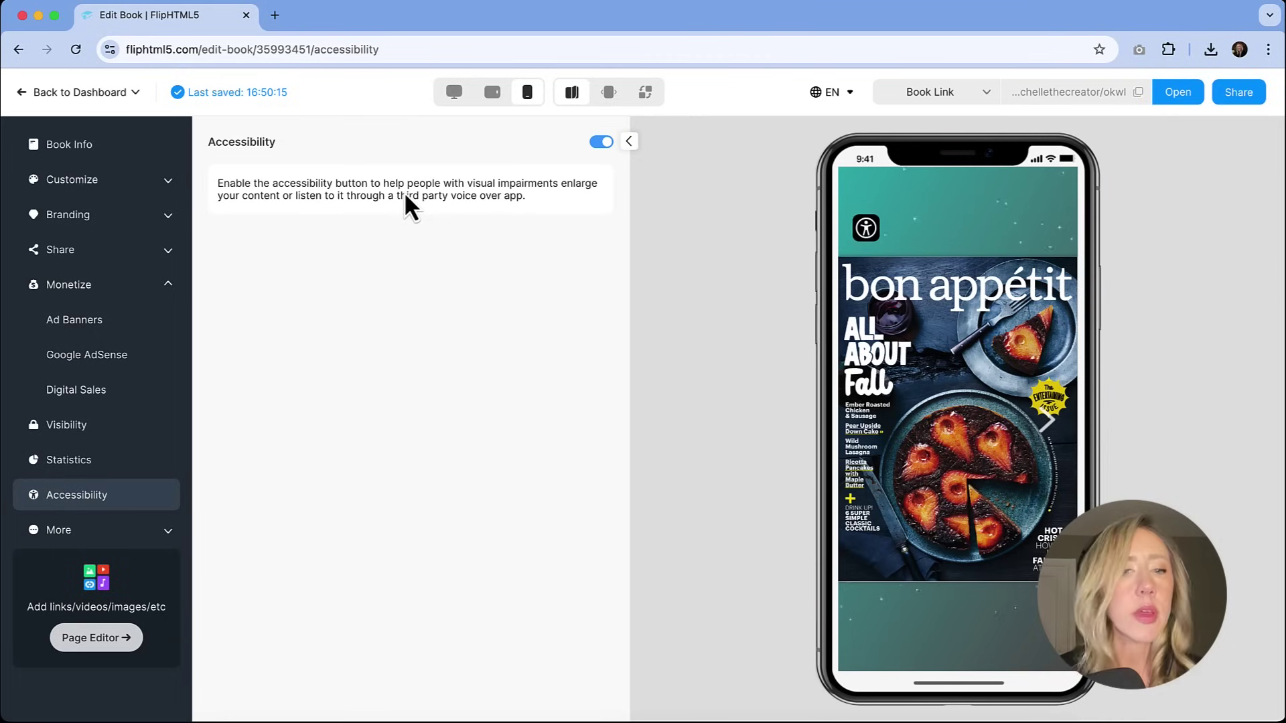
left_click(93, 530)
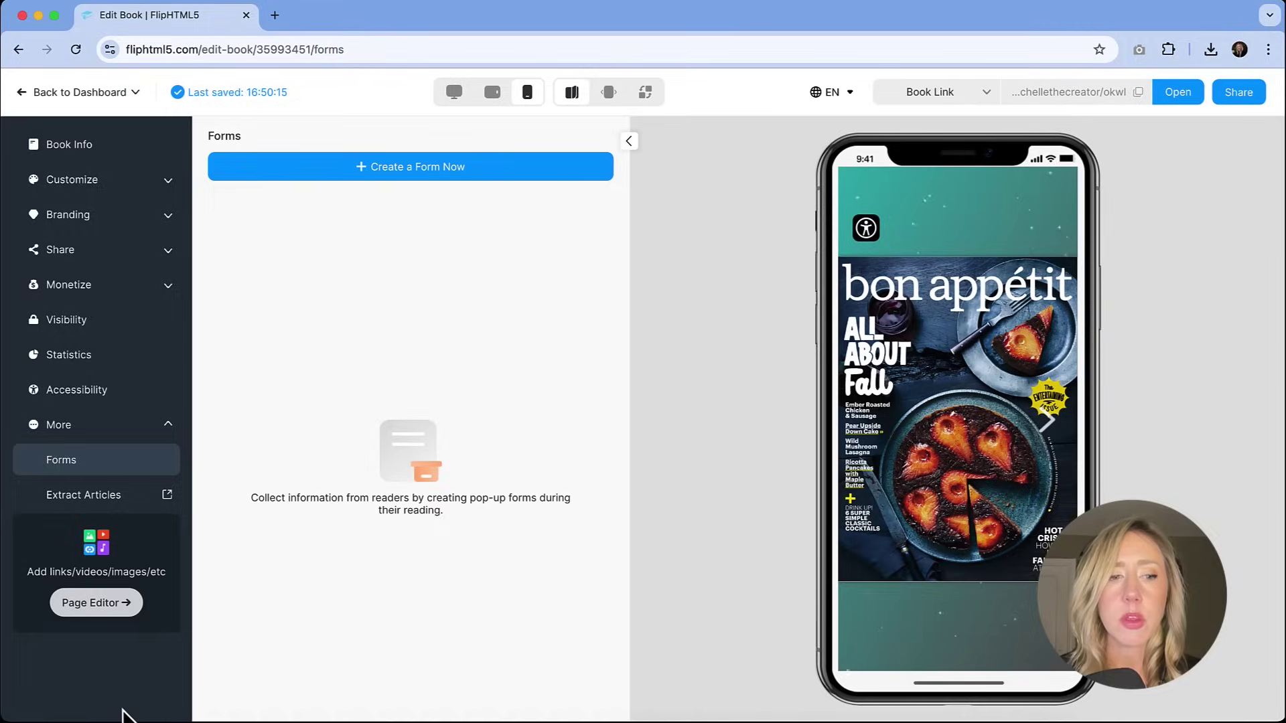
left_click(109, 611)
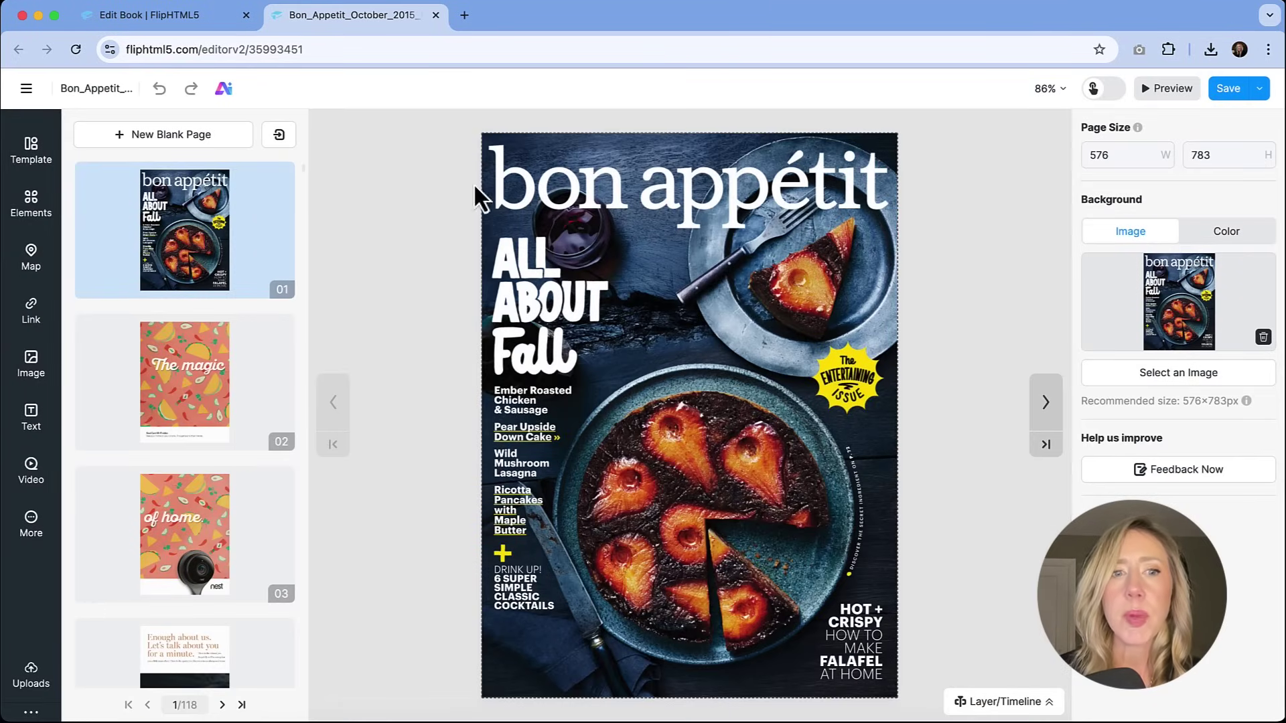
Insert a YouTube video block on page 2, enlarge it and place it below The magic title.
left_click(1043, 403)
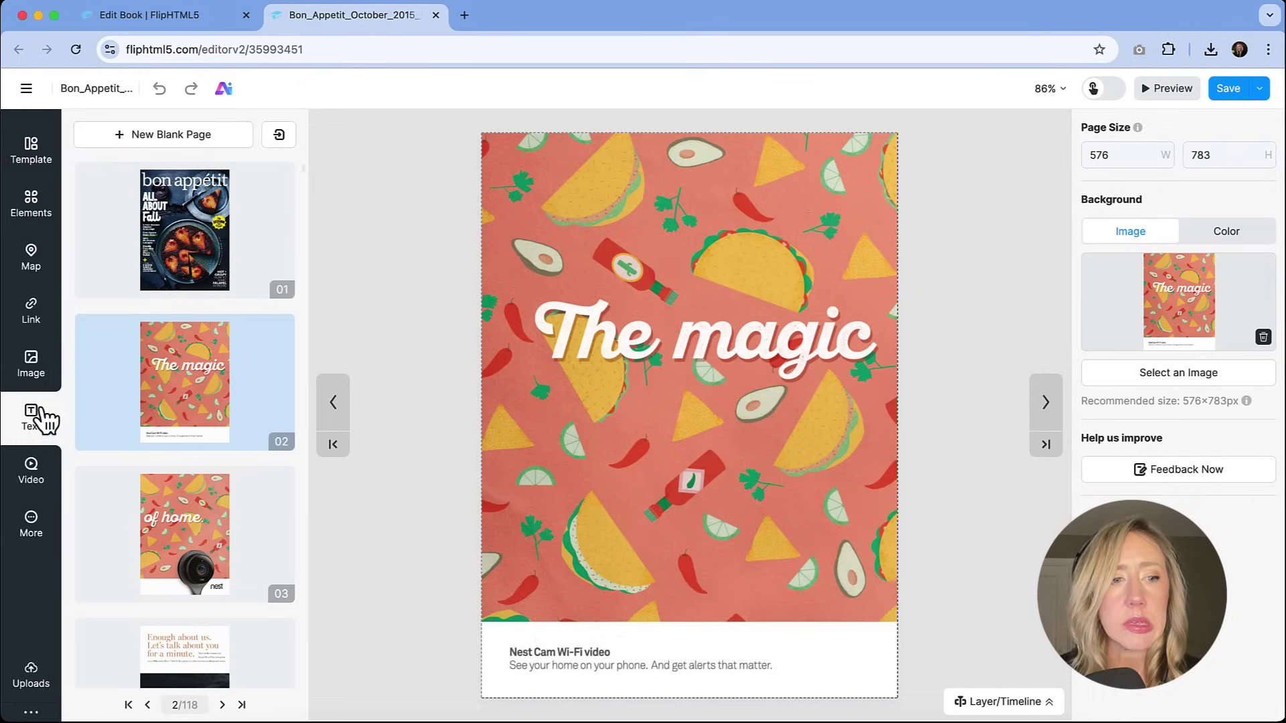
left_click(31, 471)
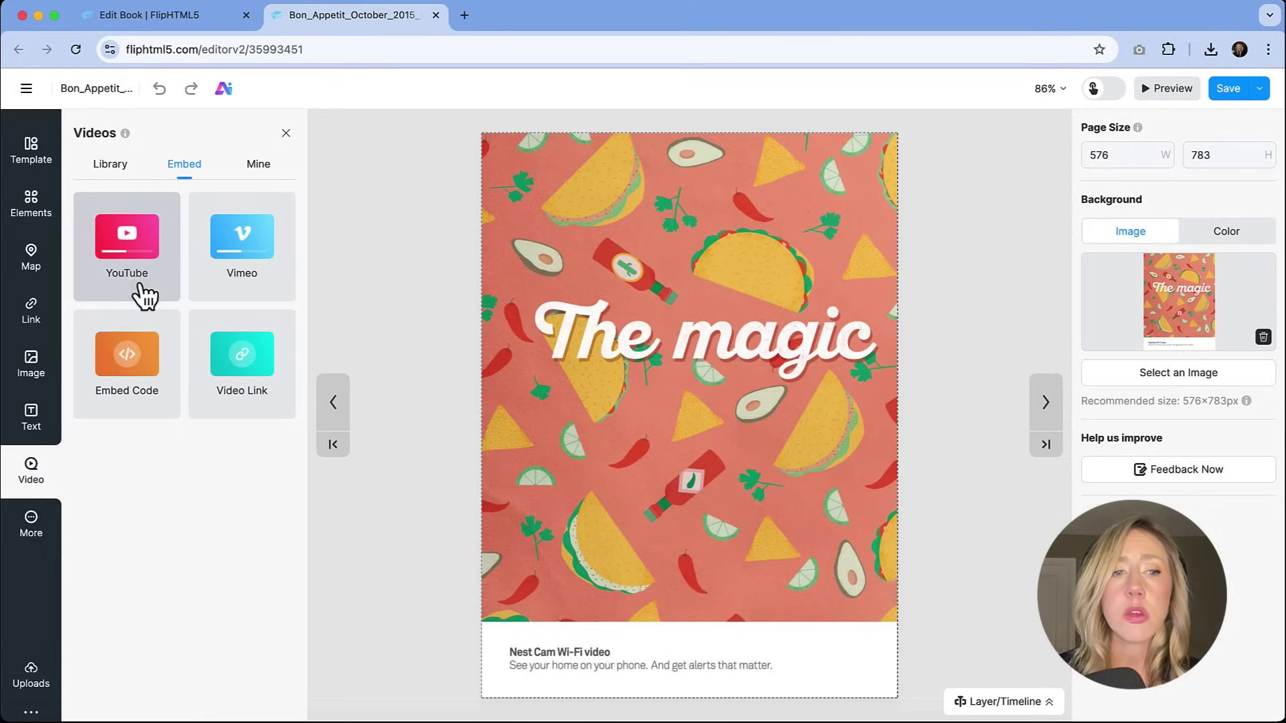
left_click(141, 245)
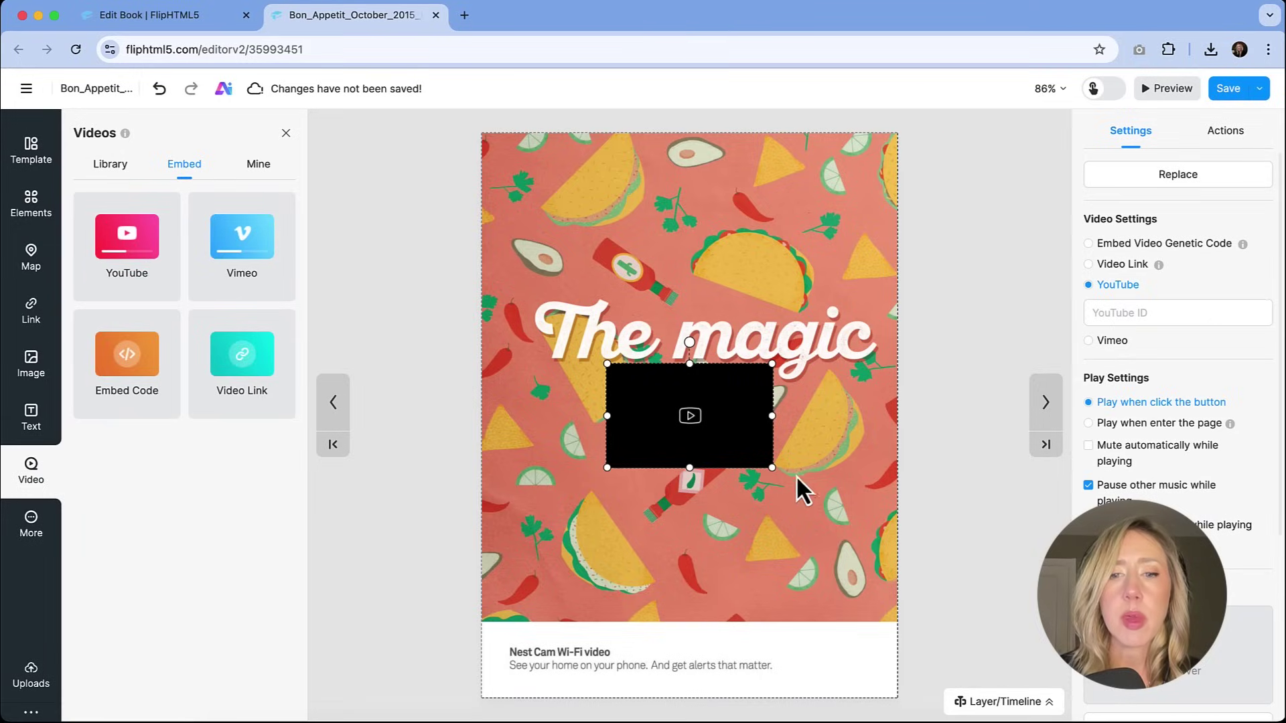
left_click_drag(777, 470, 919, 583)
scroll(919, 583, "up", 5)
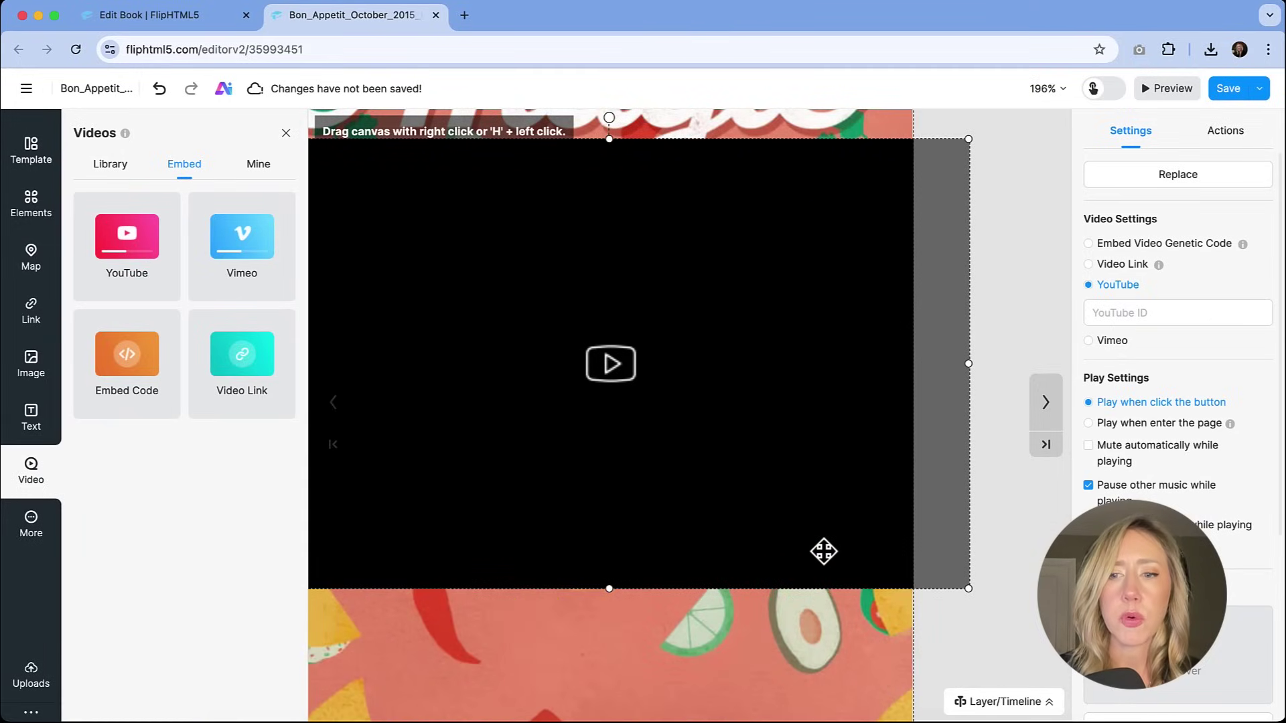
left_click(1048, 88)
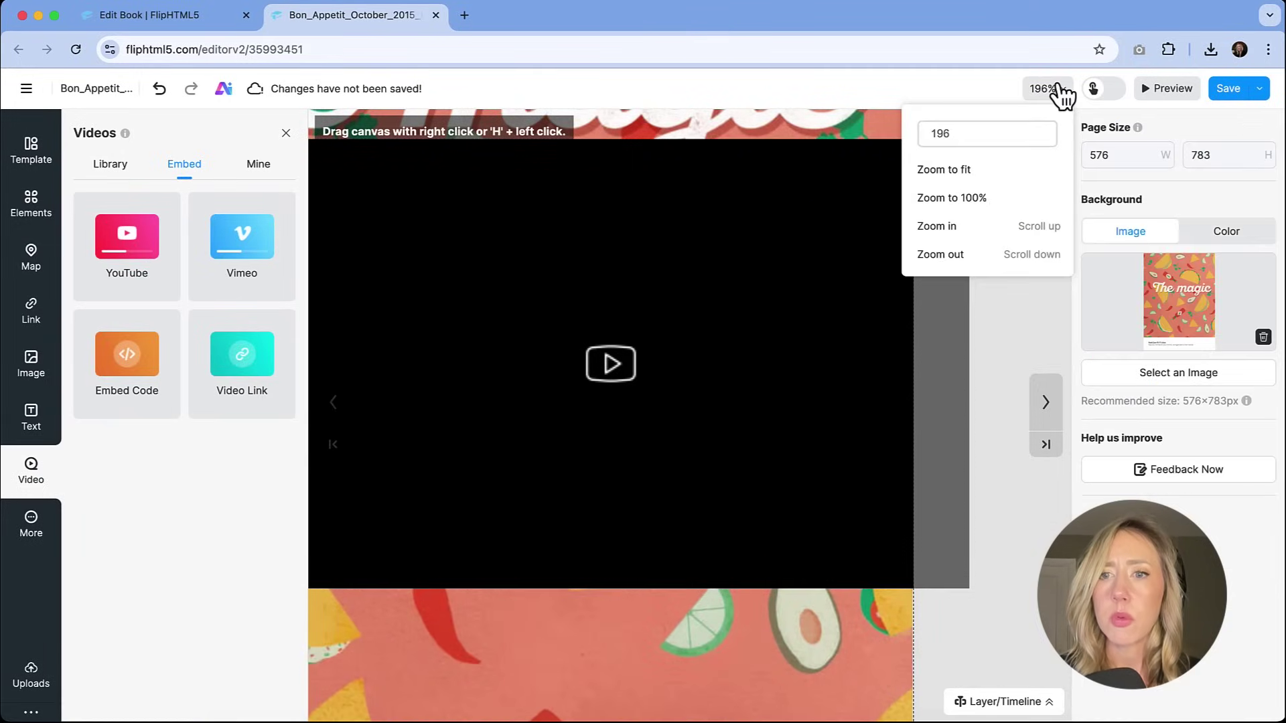
left_click(976, 175)
left_click_drag(819, 419, 742, 452)
left_click(695, 510)
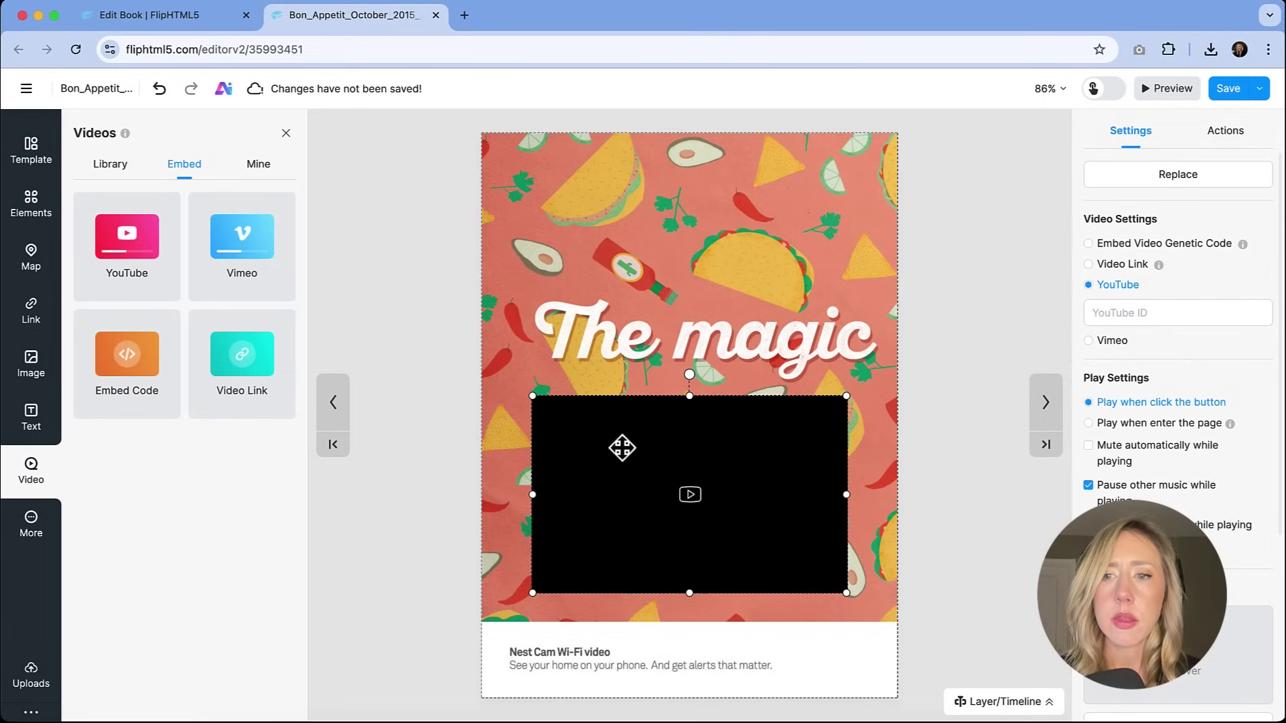
Enter the YouTube video ID and save the flipbook.
left_click(1193, 309)
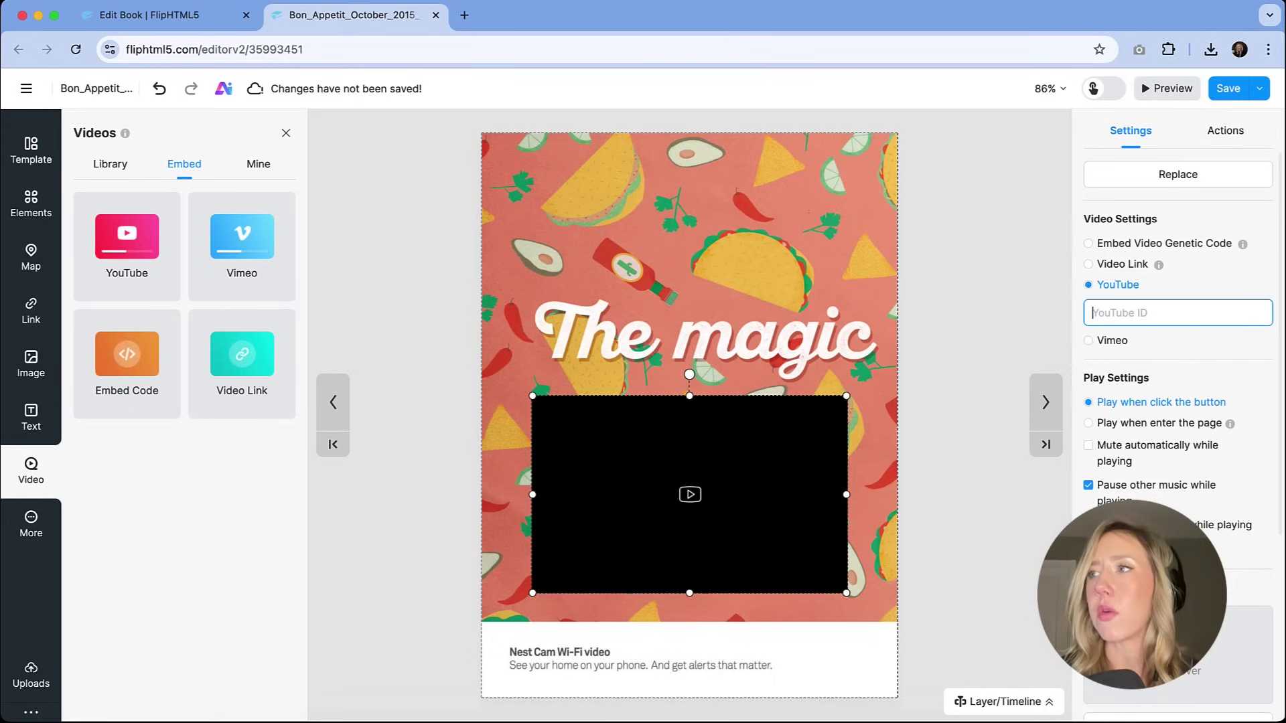
scroll(1156, 308, "down", 4)
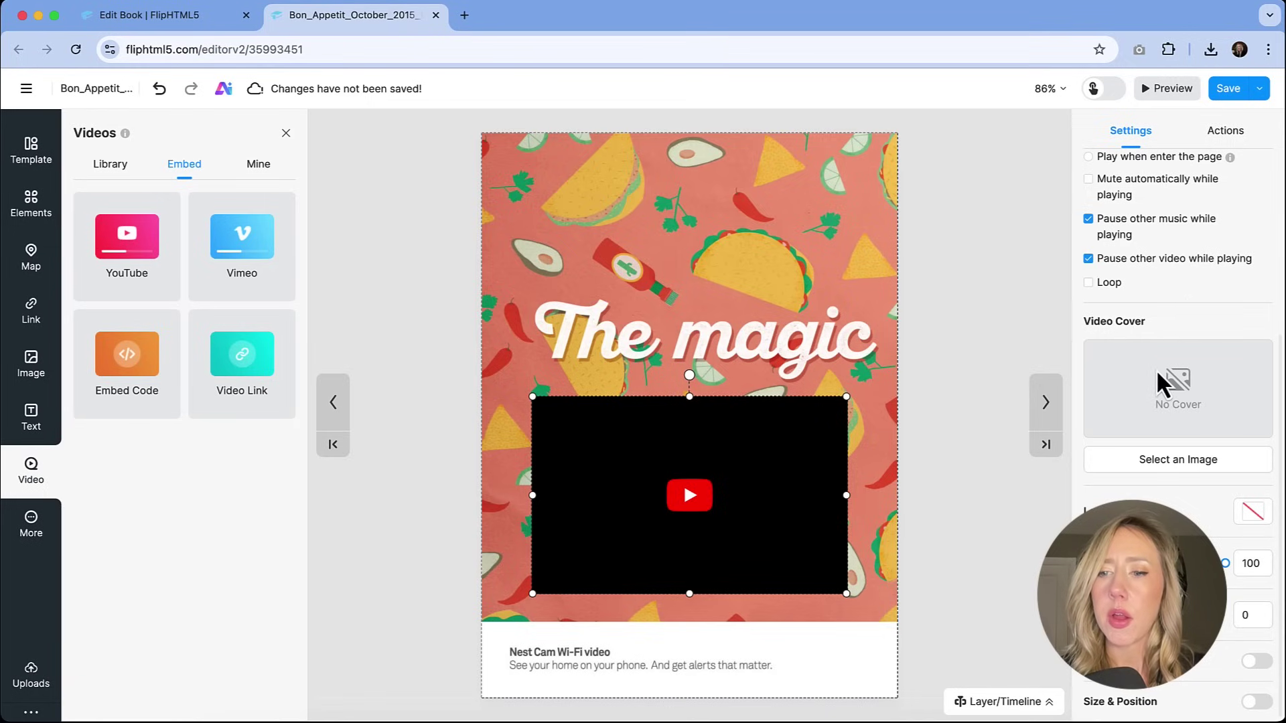
scroll(1157, 370, "up", 2)
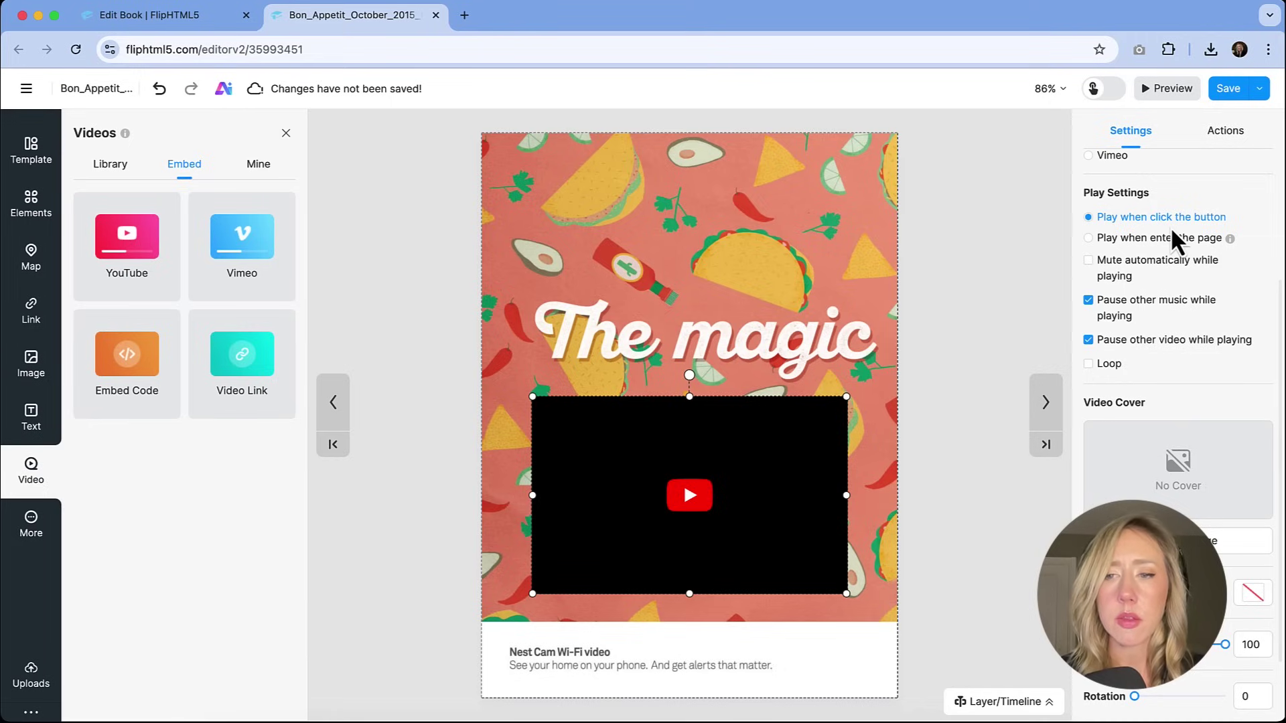
scroll(1183, 373, "down", 2)
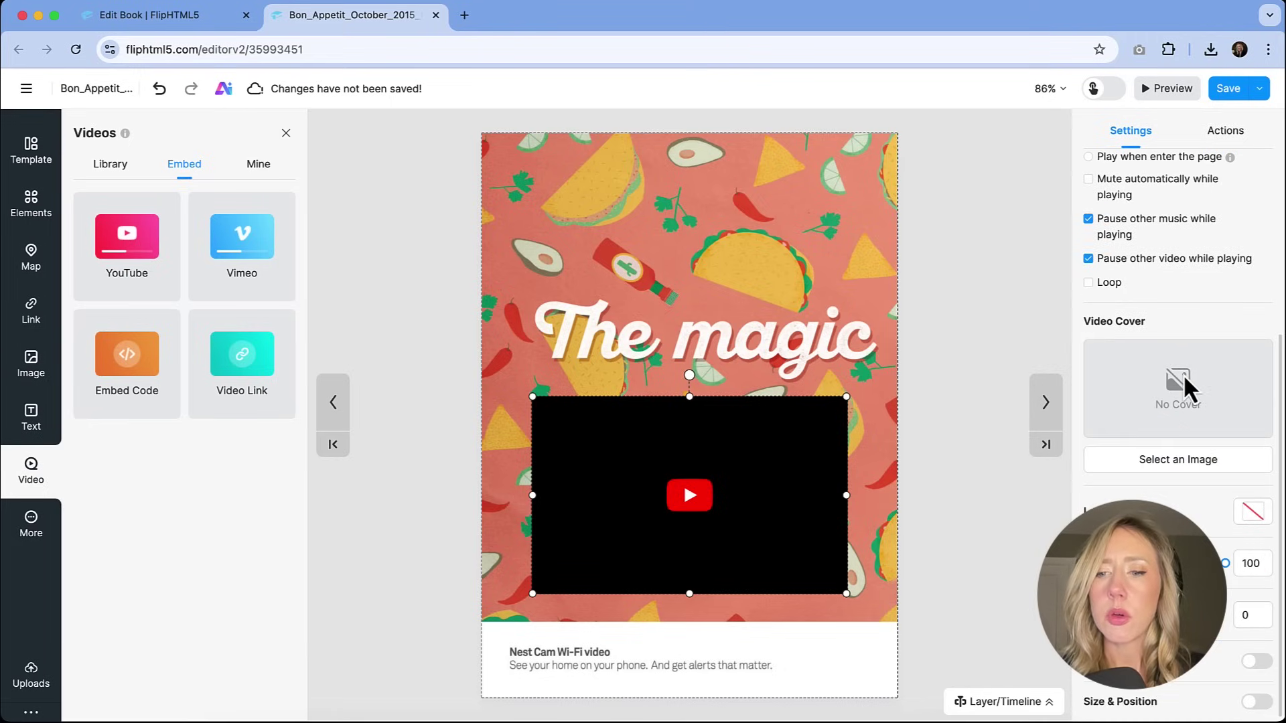
left_click(1229, 92)
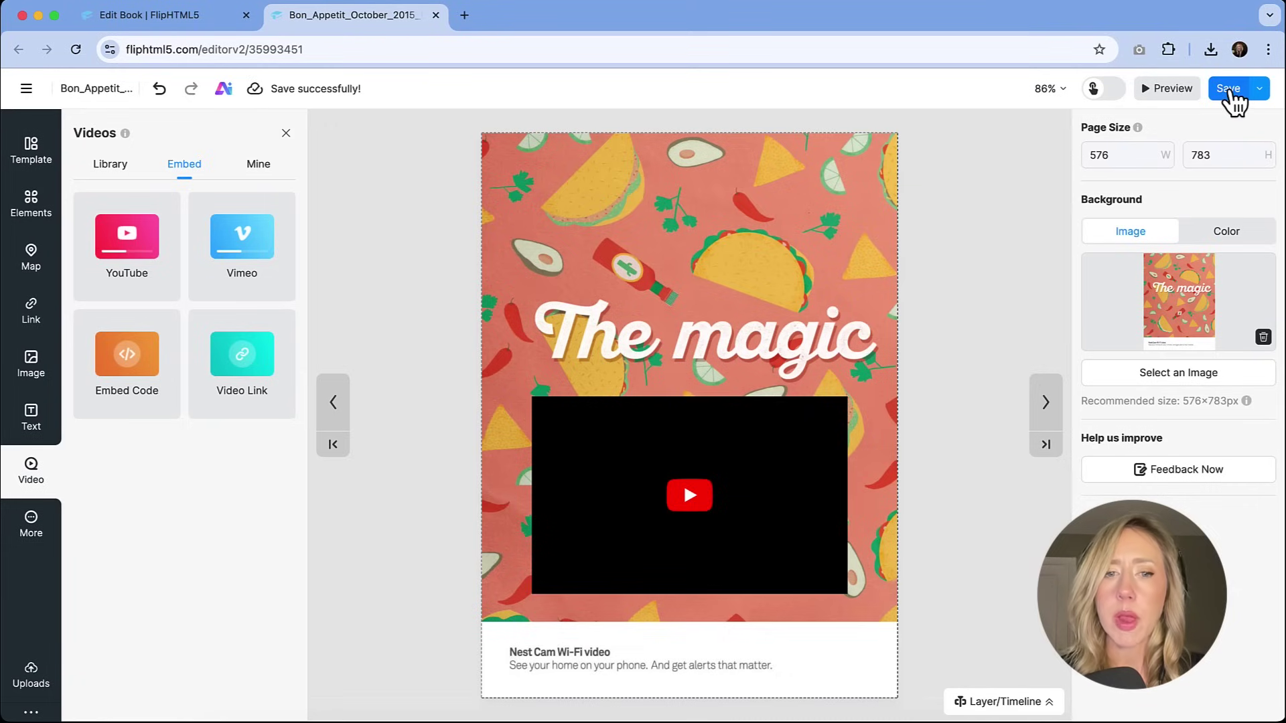
left_click(1047, 404)
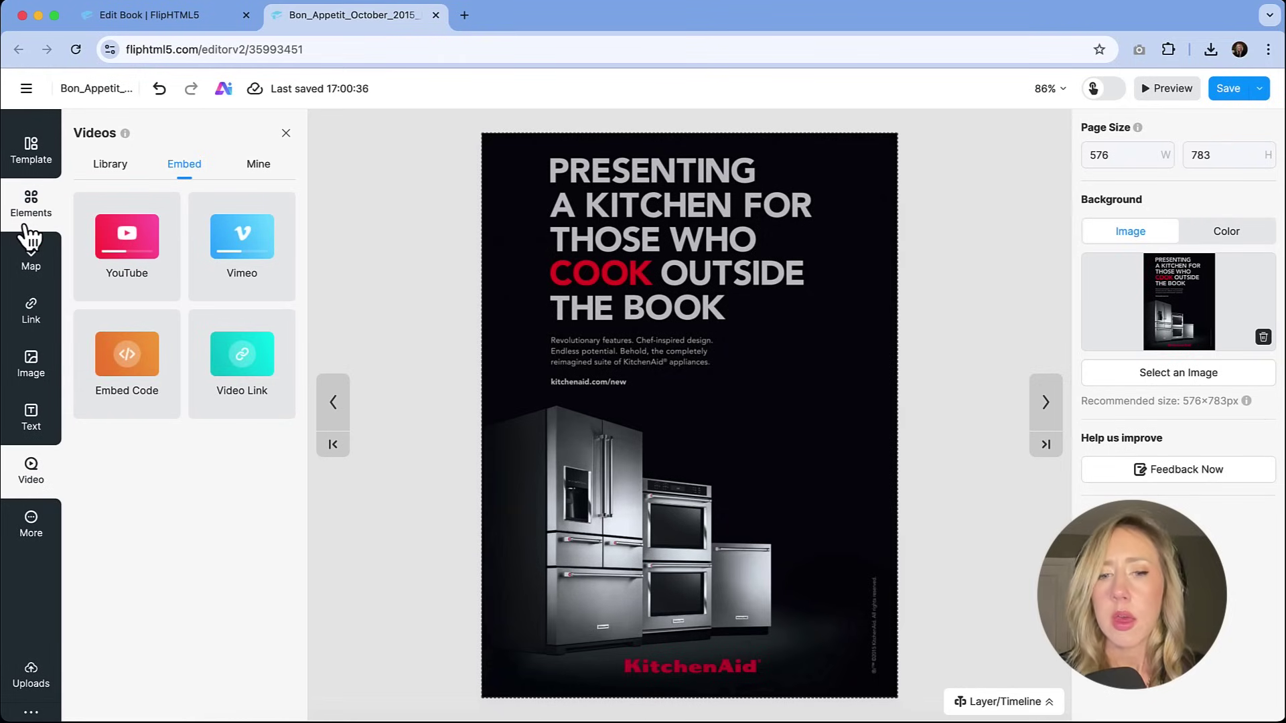
left_click(40, 312)
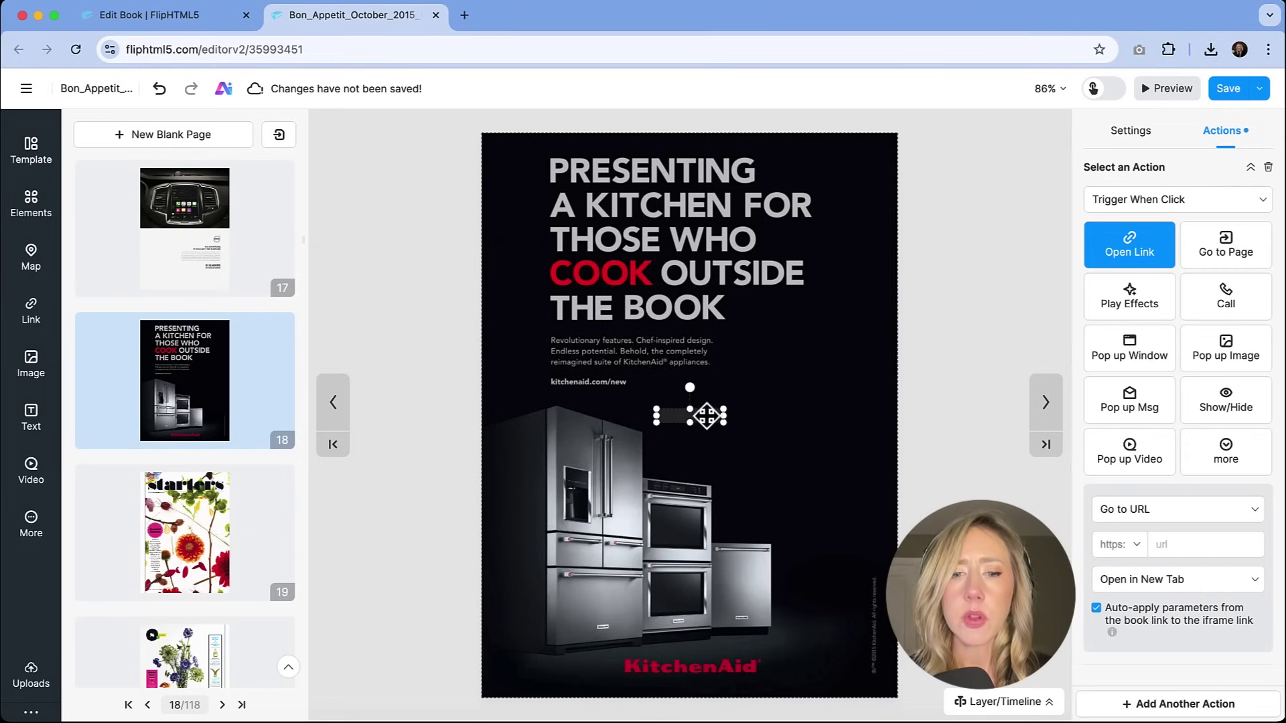
Place a link hotspot over the KitchenAid logo opening kitchenaid.com in a new tab.
left_click_drag(690, 415, 752, 679)
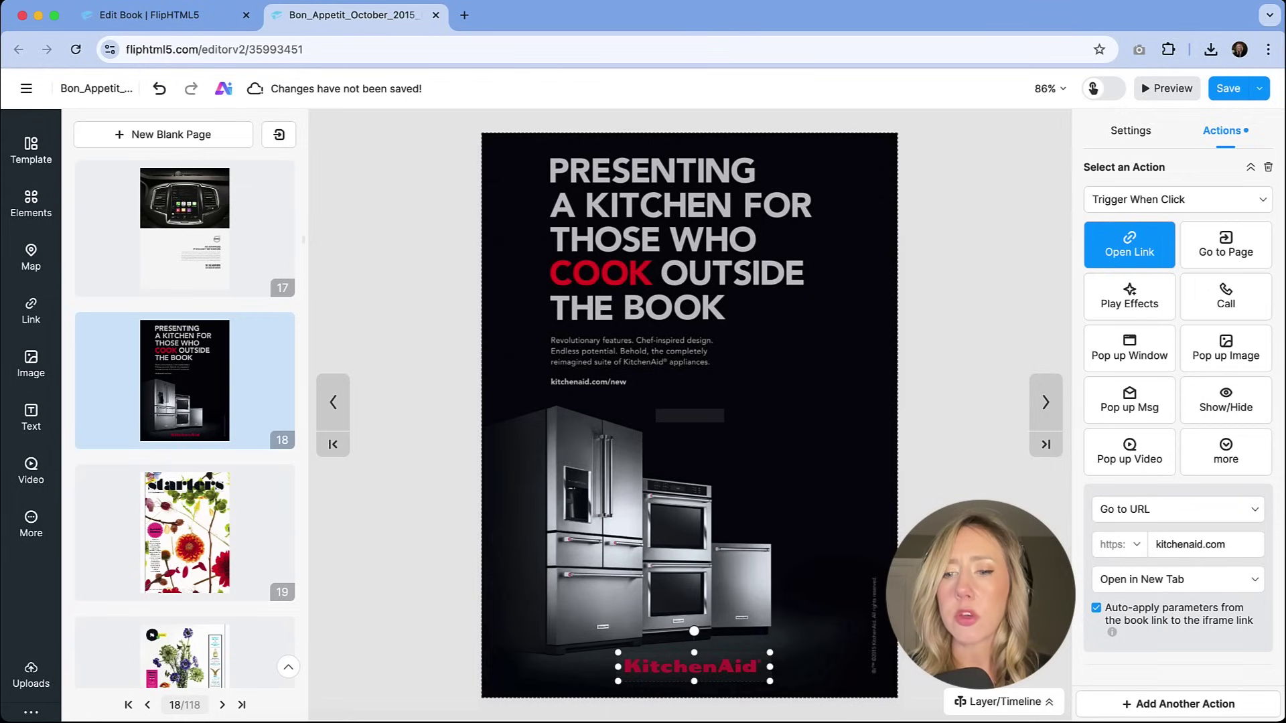
key("Escape")
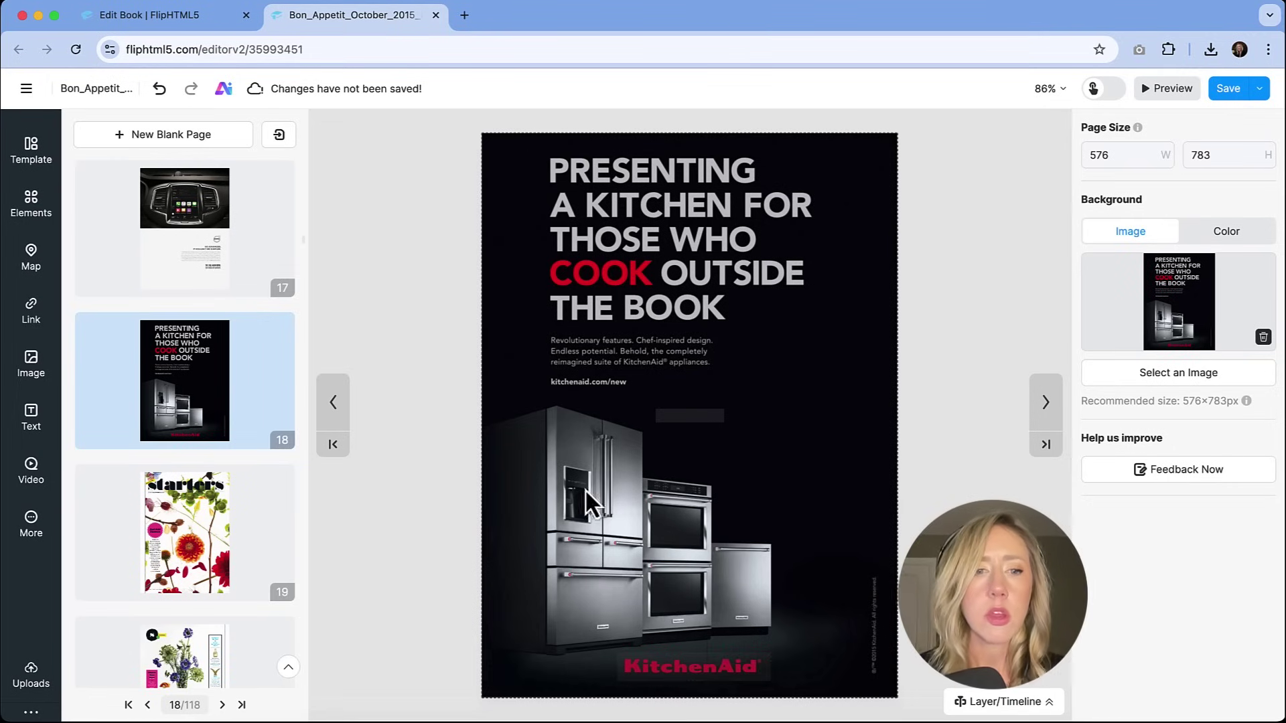
mouse_move(130, 389)
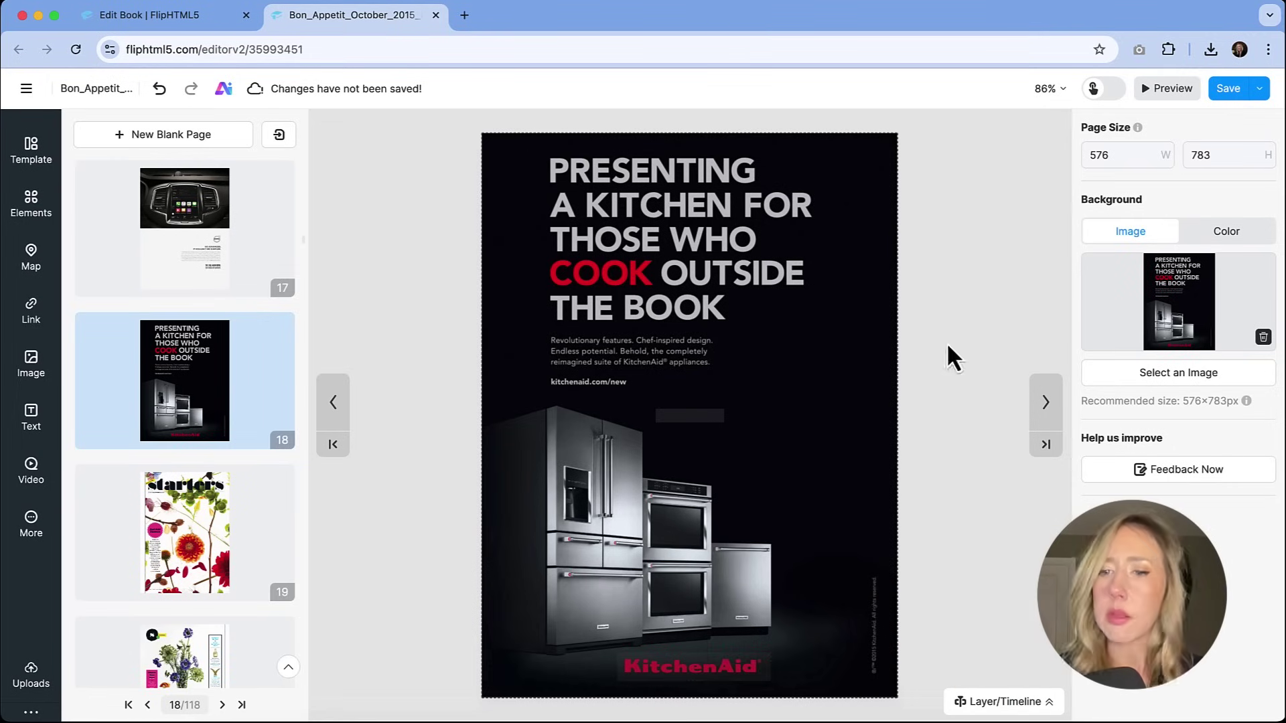
left_click(1046, 402)
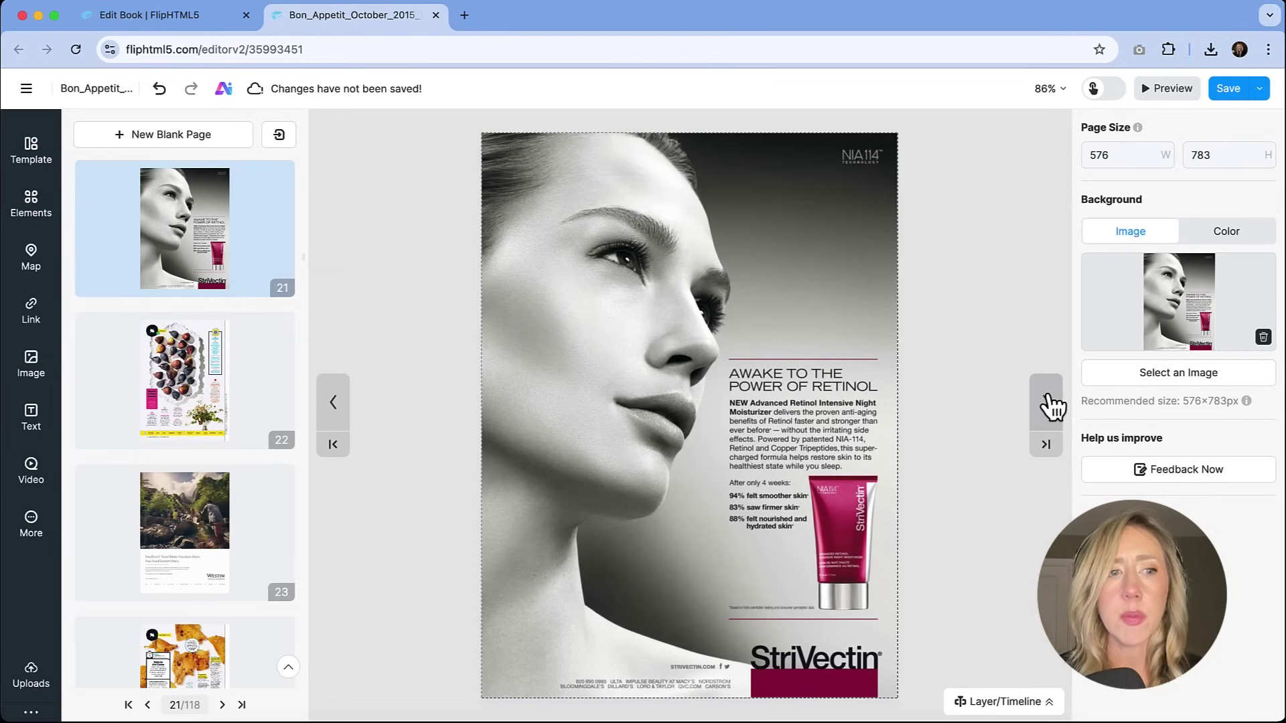
Add the Pexels photo of a woman in black, shrink it and move it top right.
left_click(31, 361)
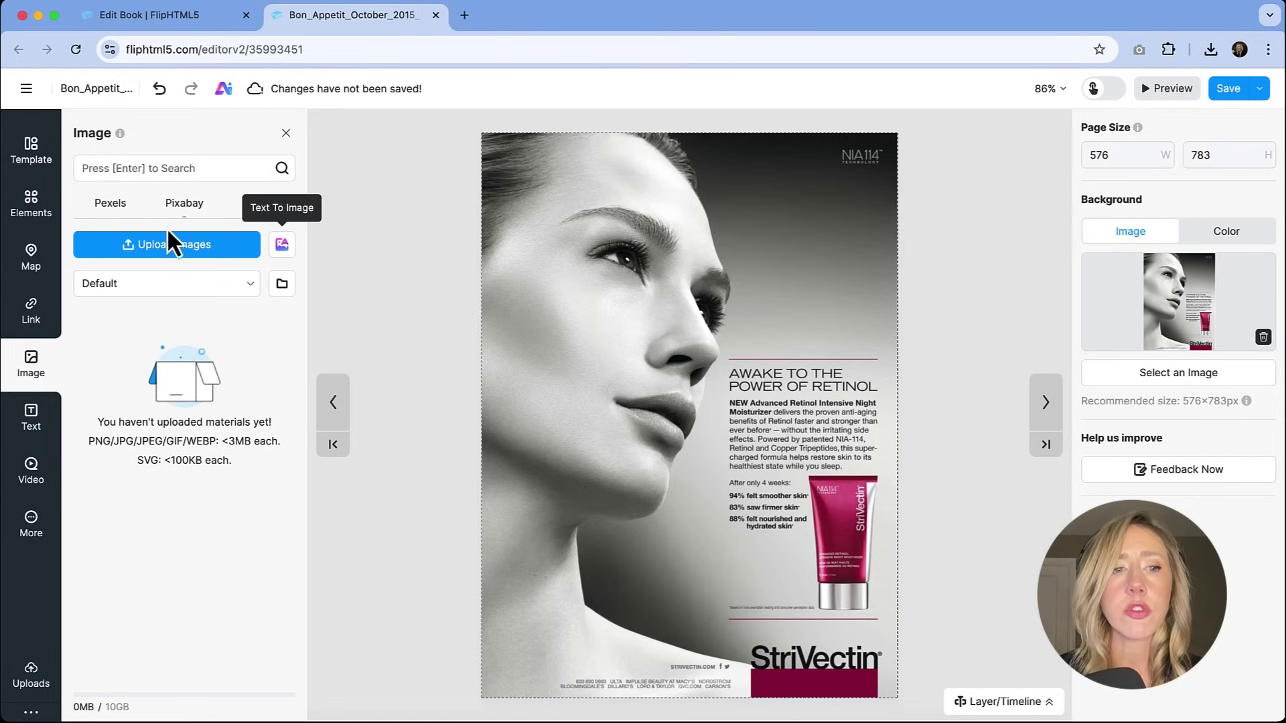
left_click(110, 206)
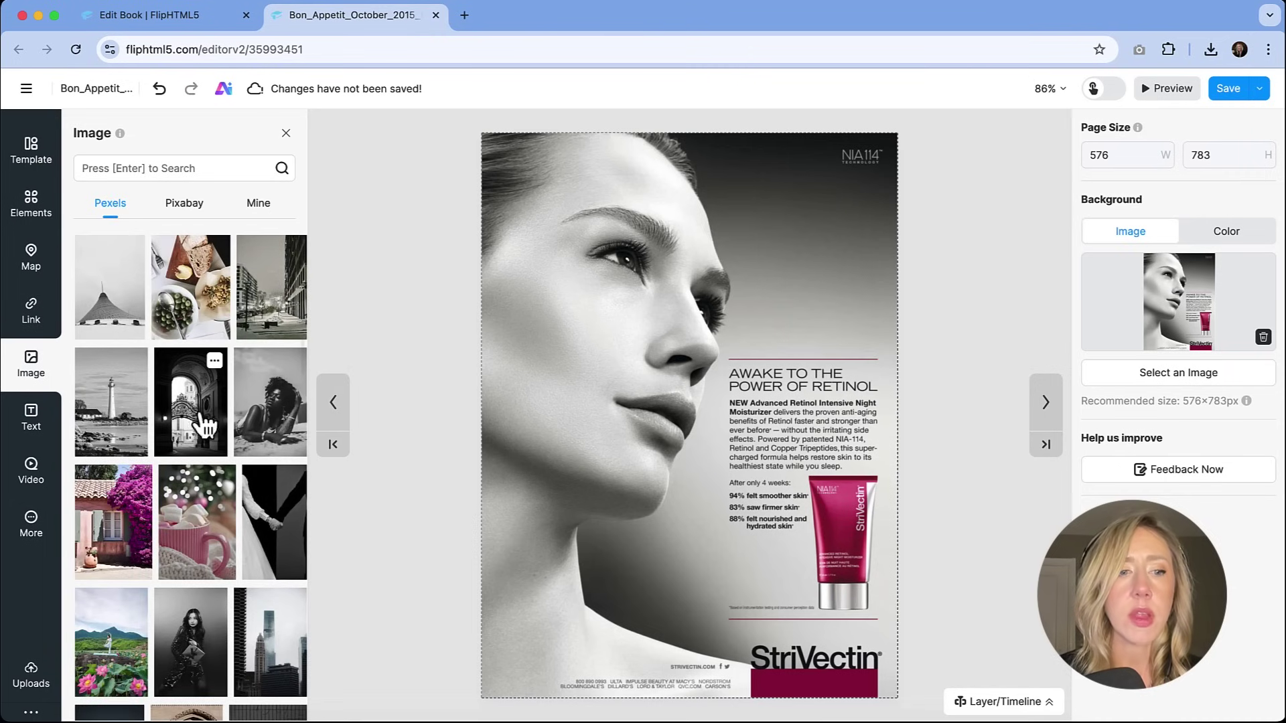
left_click(201, 633)
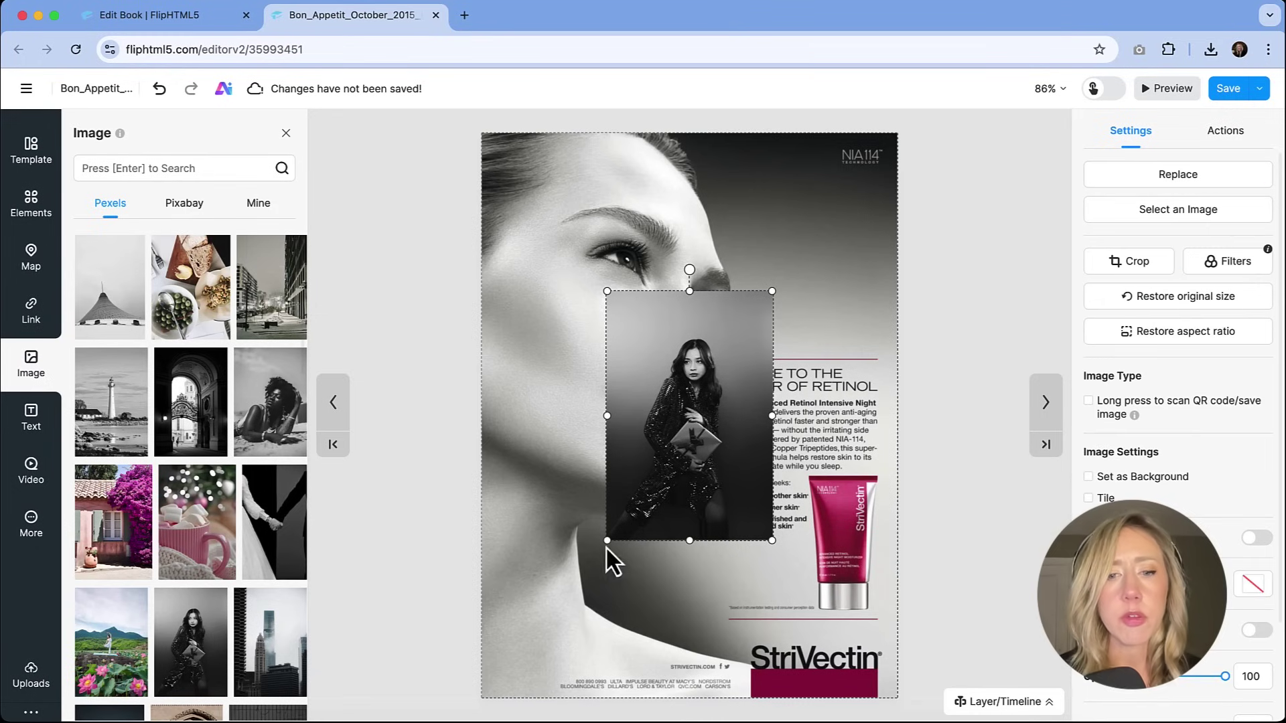
left_click_drag(605, 539, 655, 467)
left_click_drag(738, 402, 825, 290)
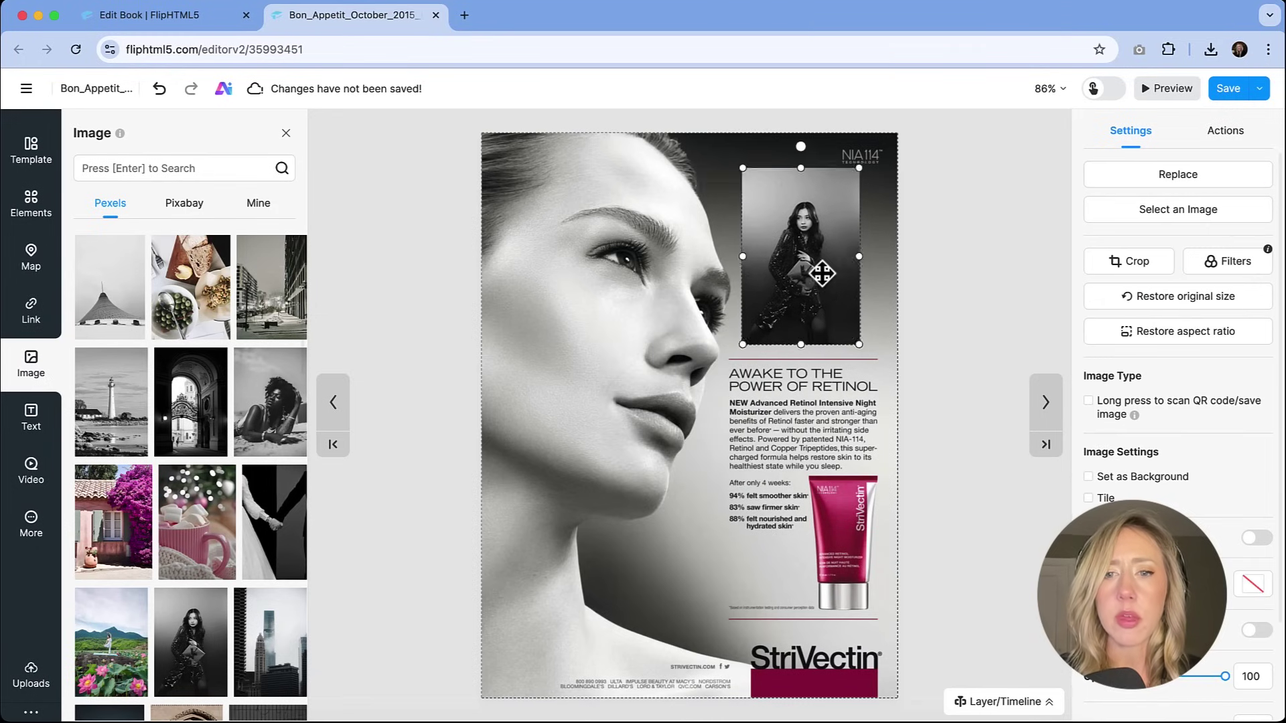
scroll(825, 290, "up", 3)
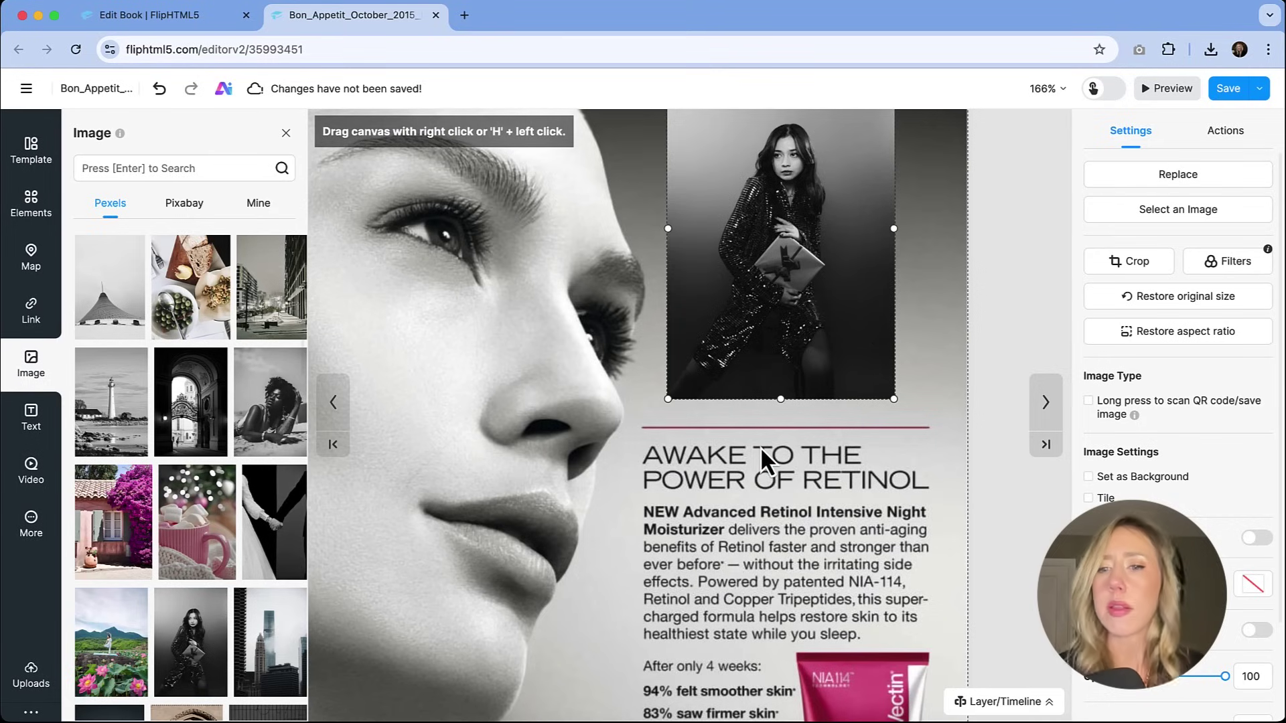
Add a golden ABCD styled text and place it beside the small photo.
left_click(32, 414)
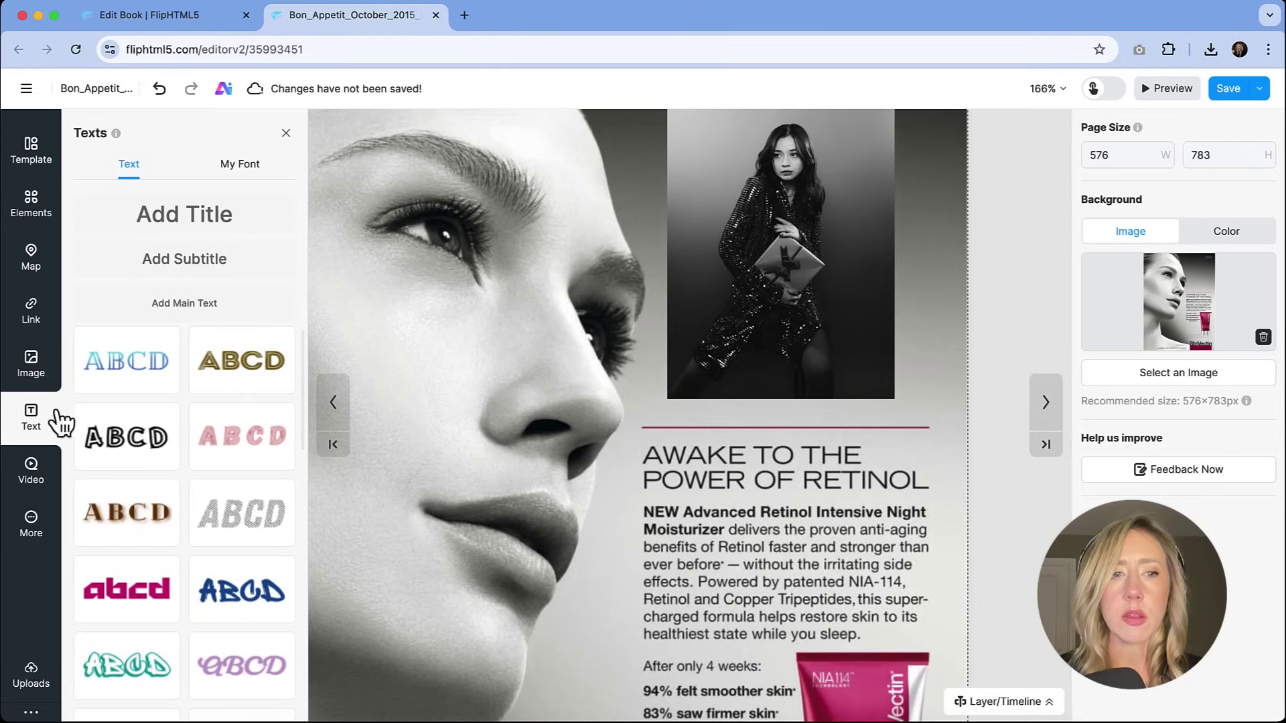
left_click(252, 380)
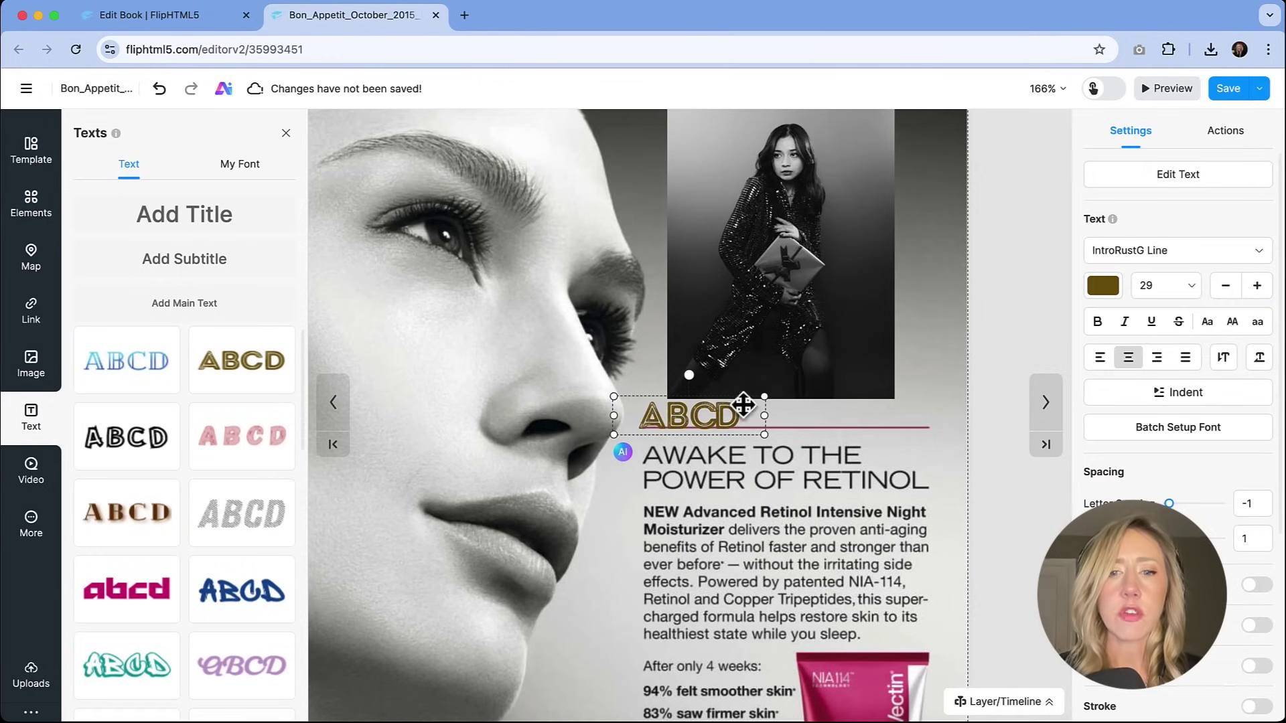
left_click_drag(735, 413, 826, 366)
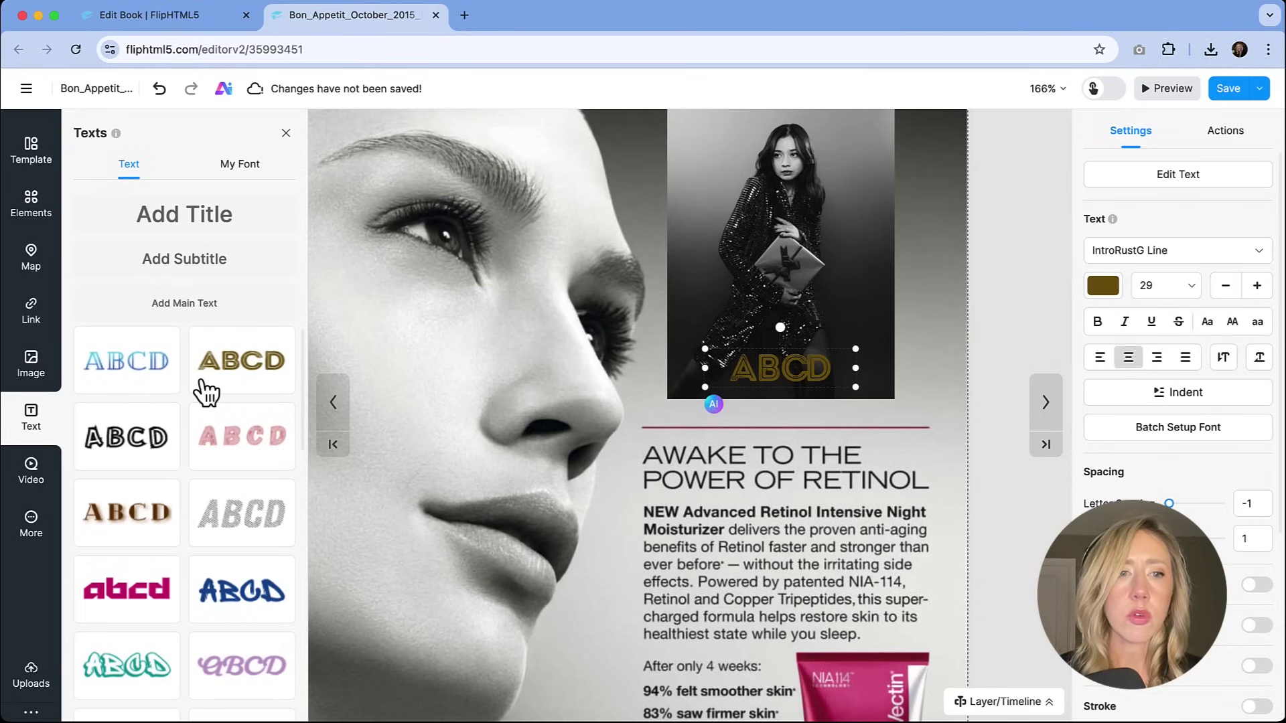
scroll(206, 576, "down", 10)
scroll(206, 572, "down", 2)
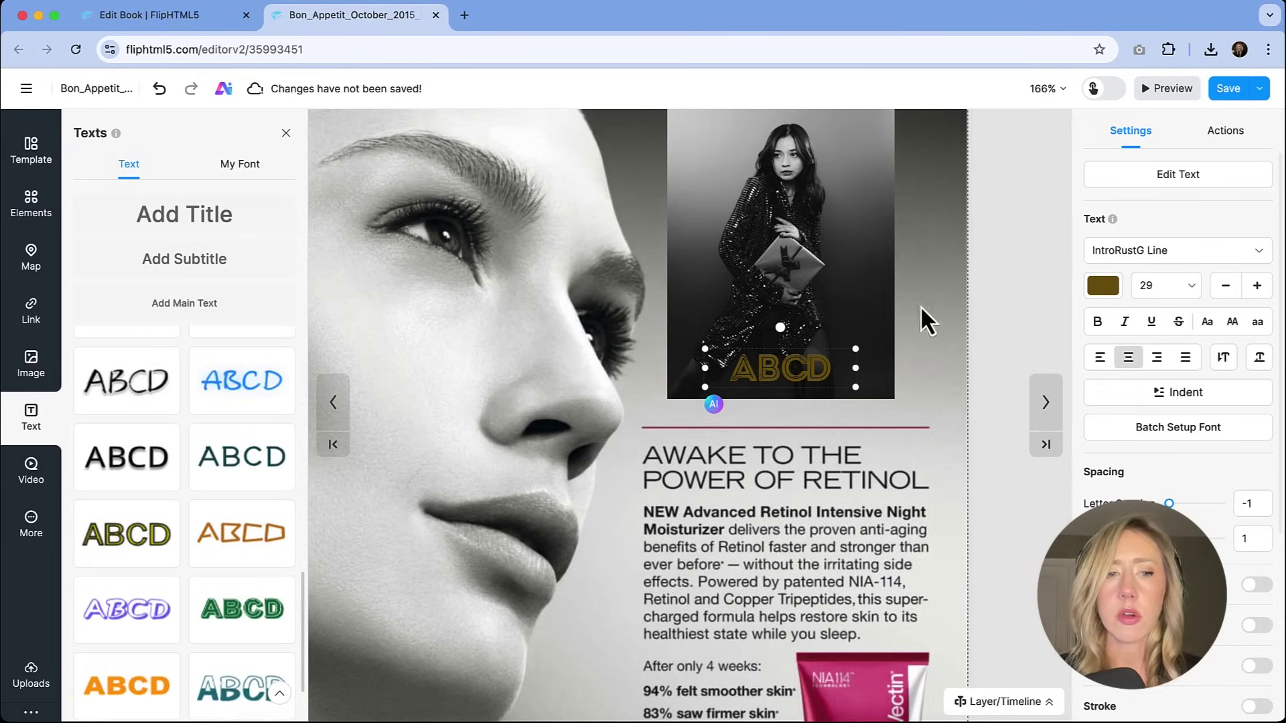
left_click(215, 173)
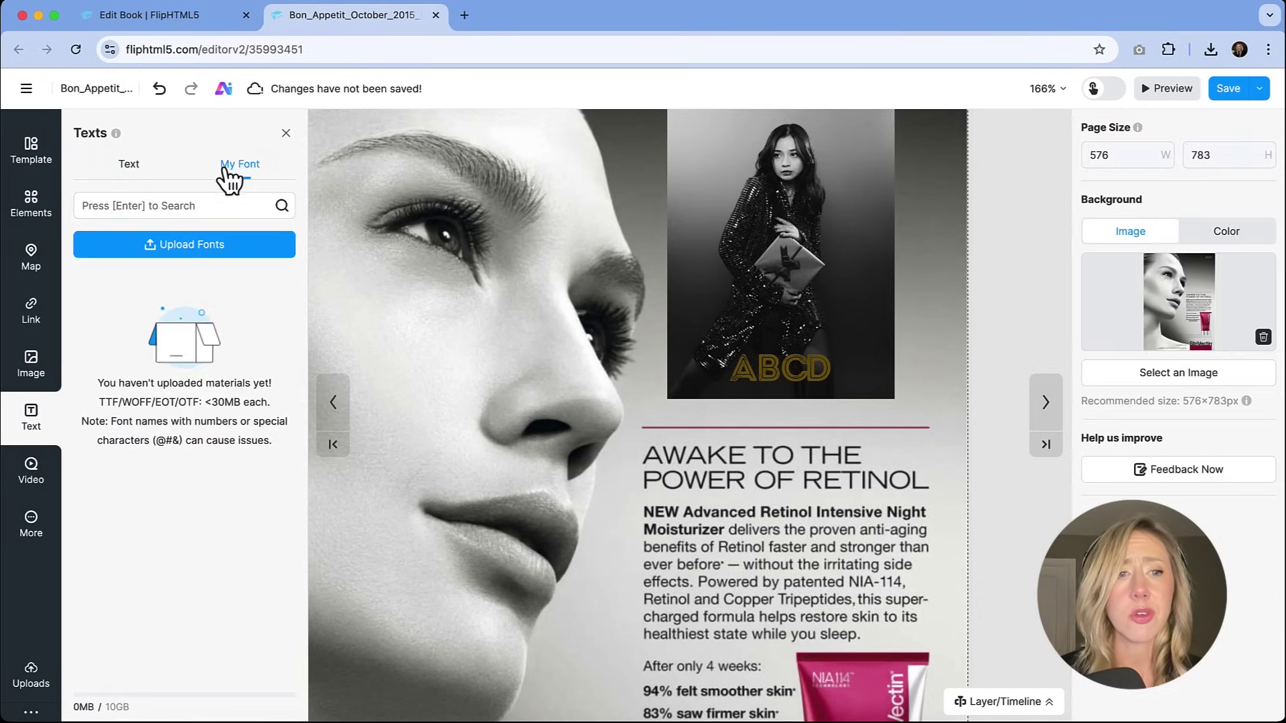
left_click(131, 169)
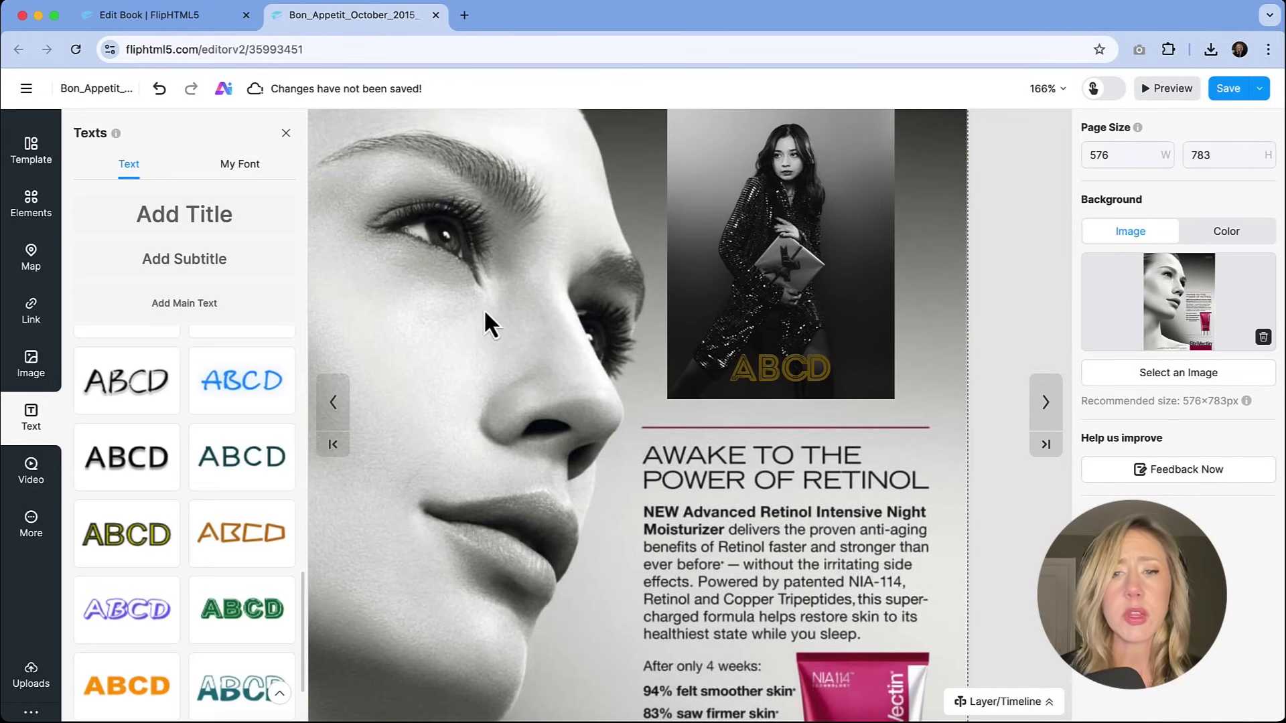
Recolour the ABCD text white, then fit the whole page in view.
left_click(796, 367)
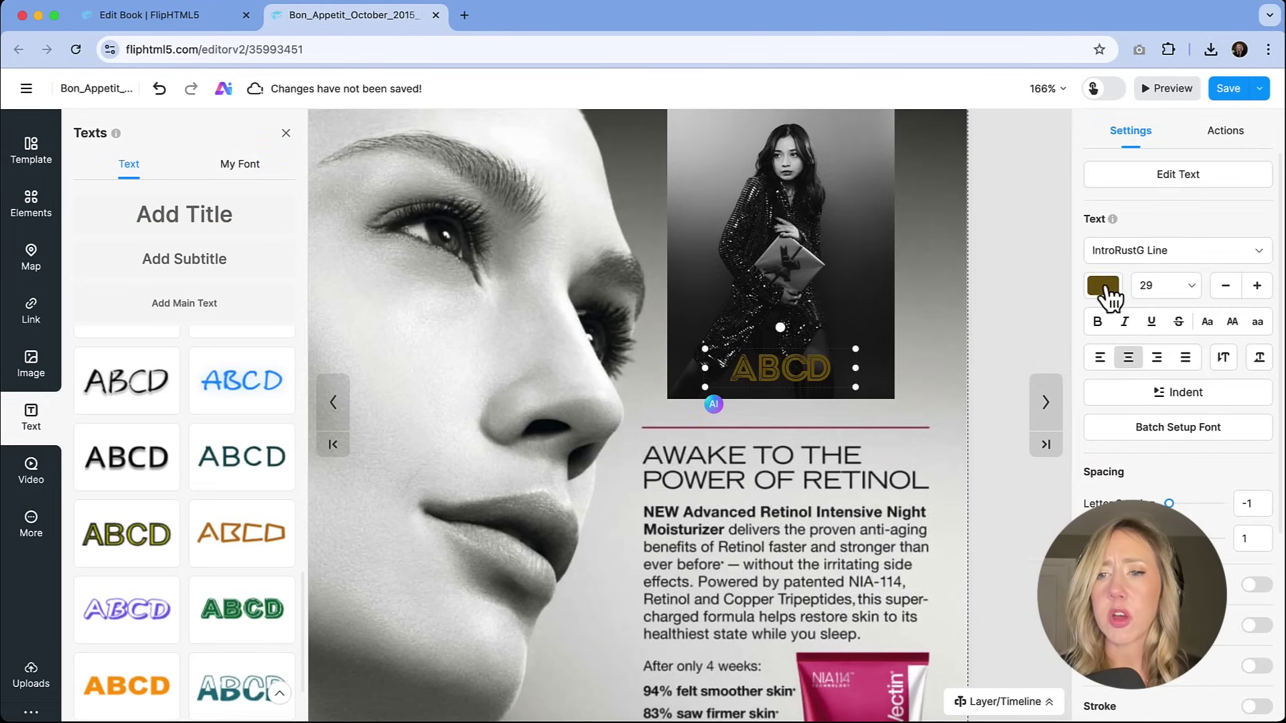
left_click(1103, 286)
left_click(929, 293)
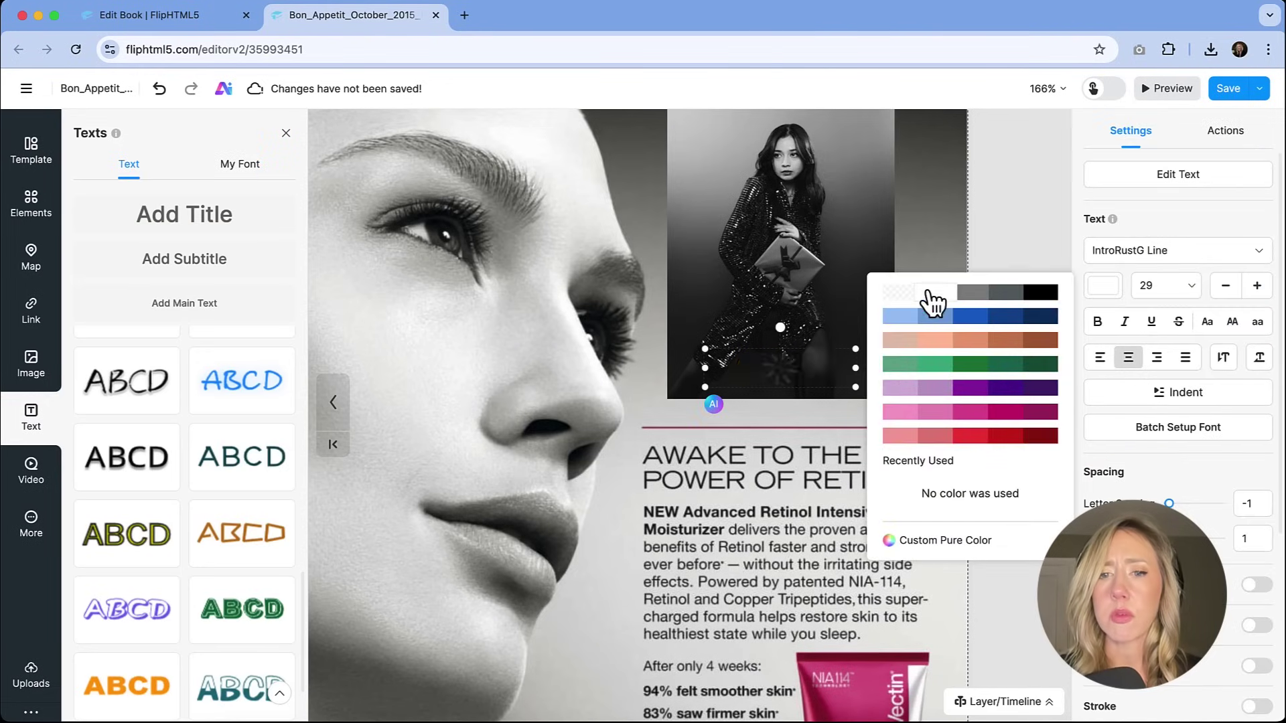
left_click(950, 221)
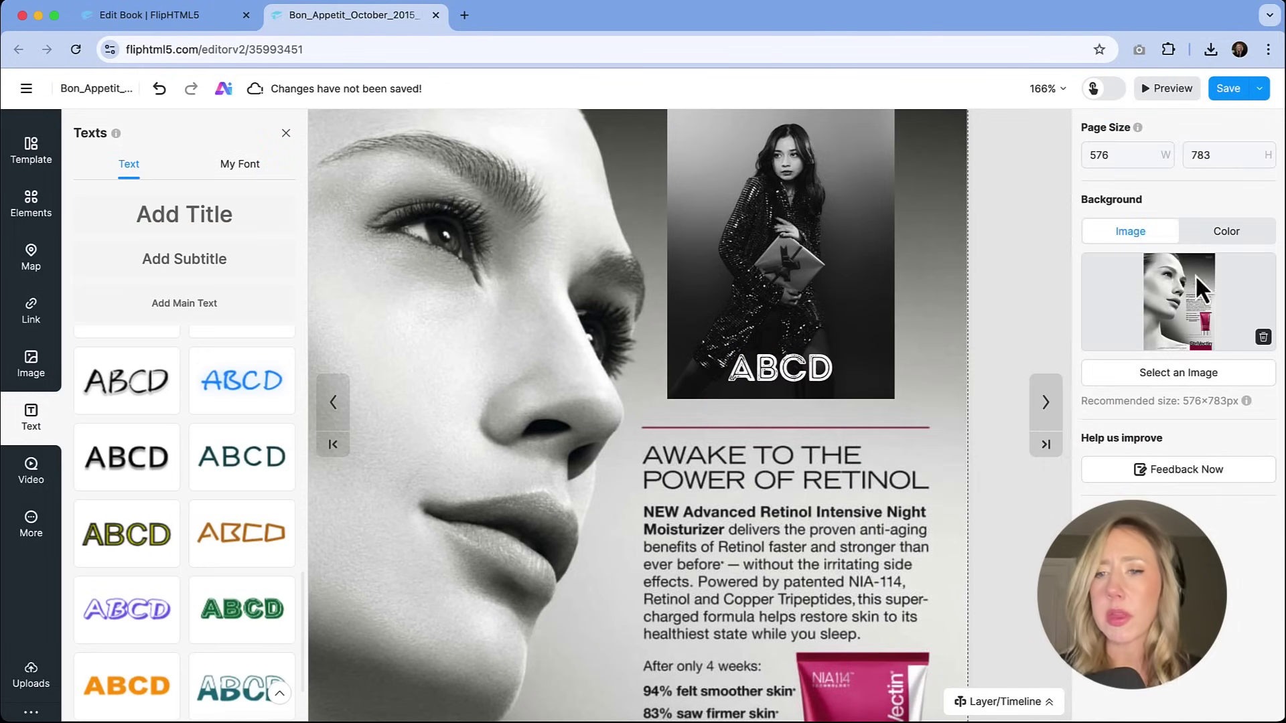
key("shift+1")
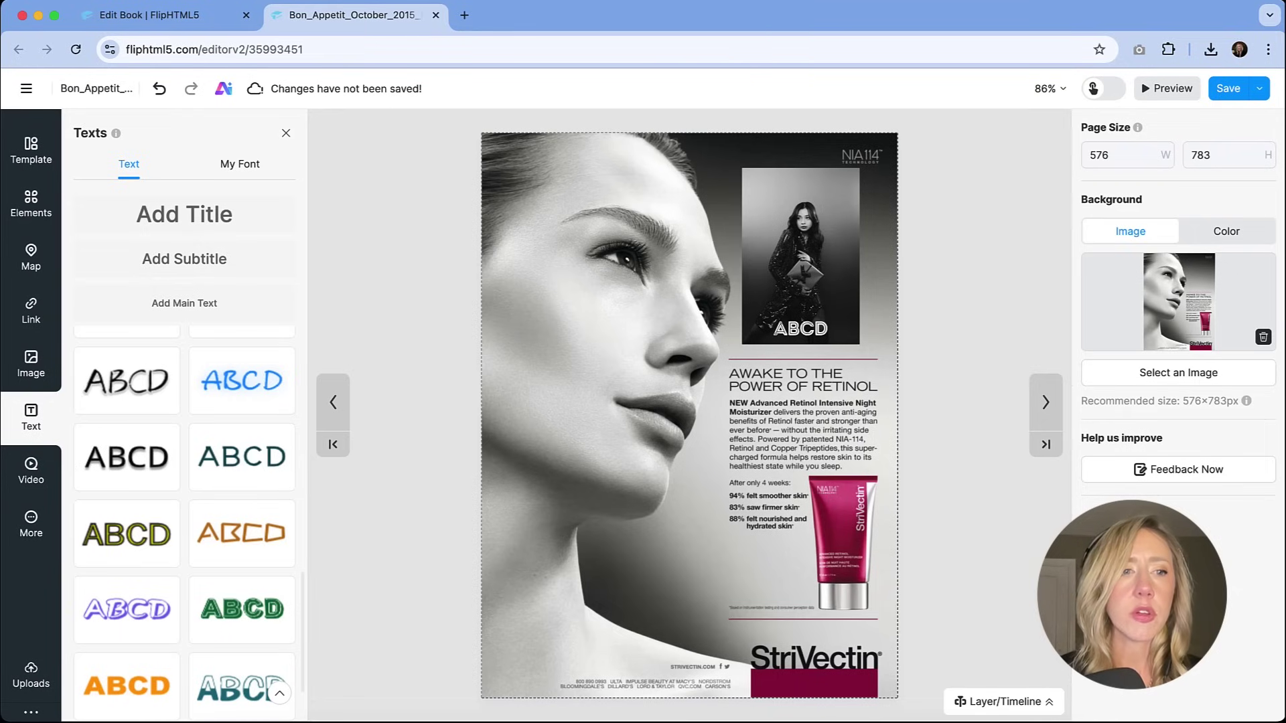
Open the Elements library and scroll up to its Buttons section.
left_click(31, 203)
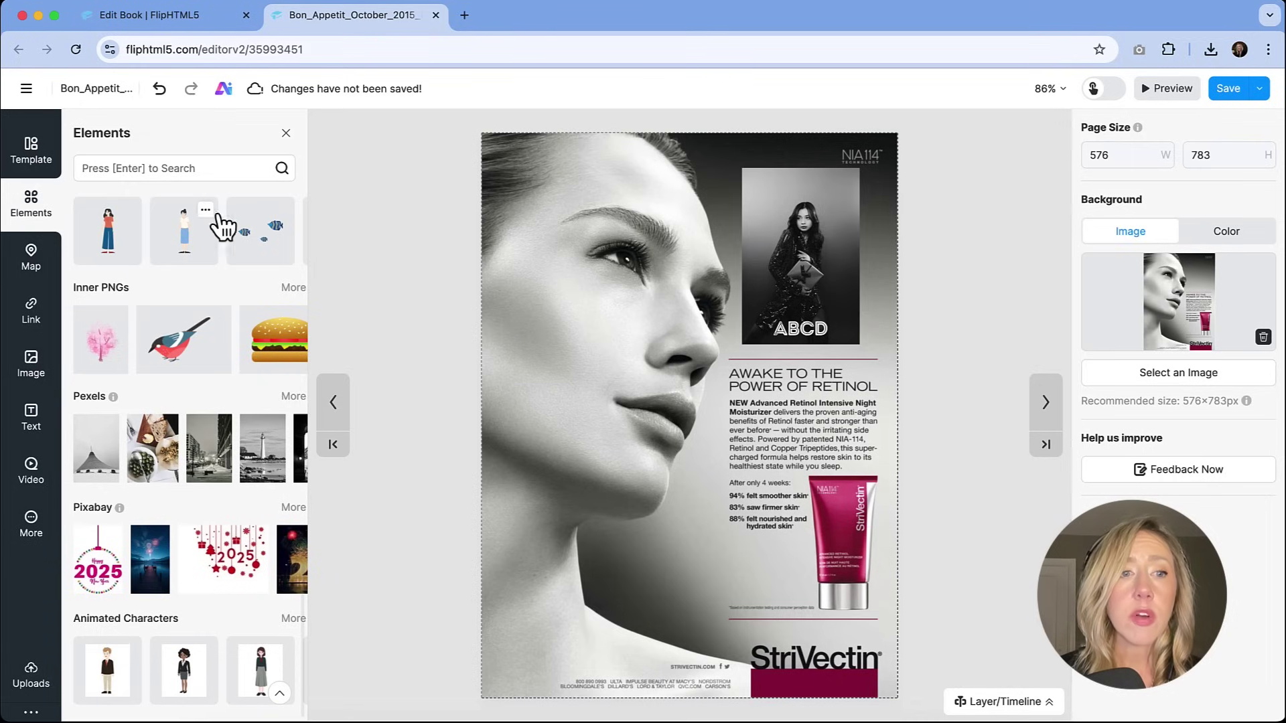
mouse_move(136, 266)
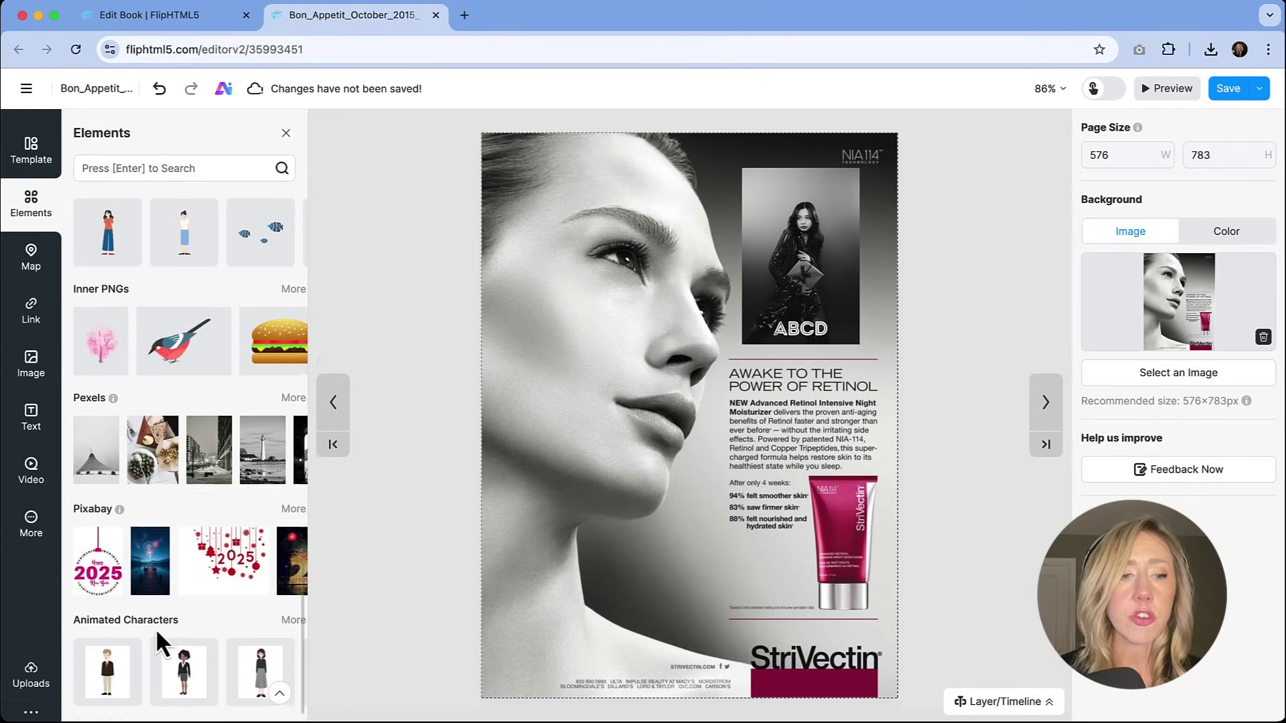
scroll(157, 640, "up", 5)
scroll(155, 628, "up", 5)
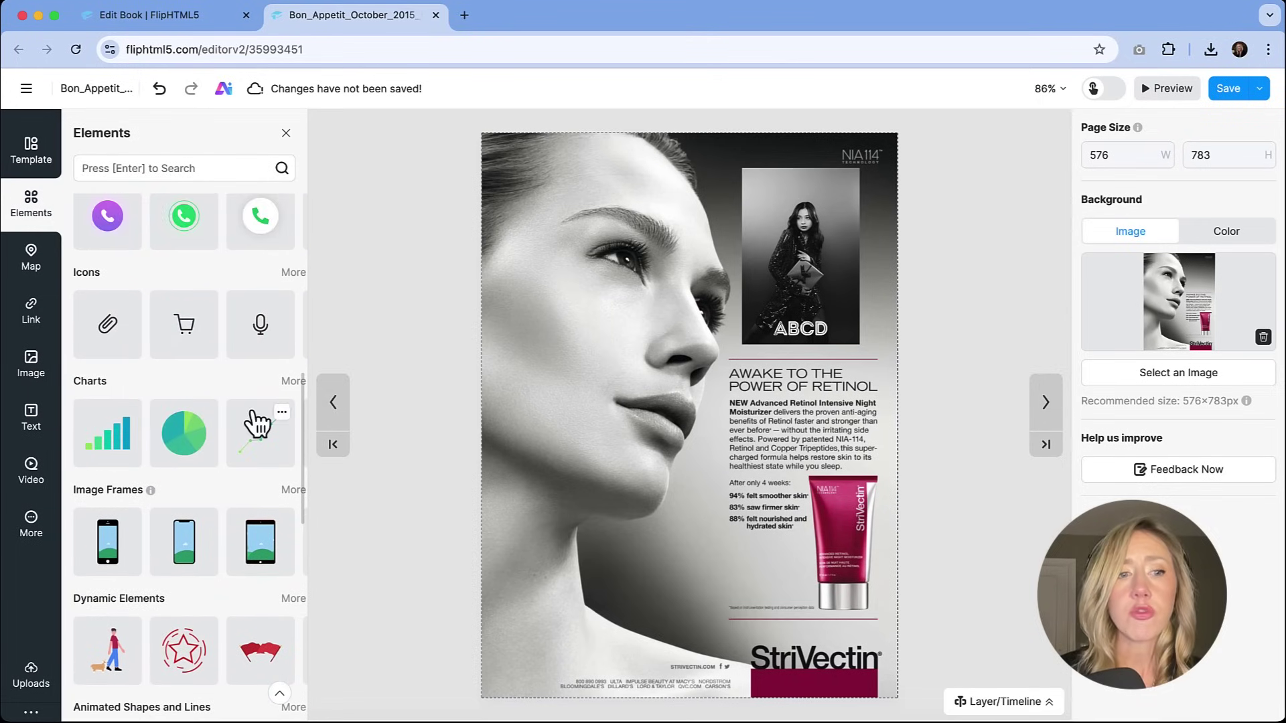
scroll(177, 422, "up", 4)
scroll(168, 397, "up", 1)
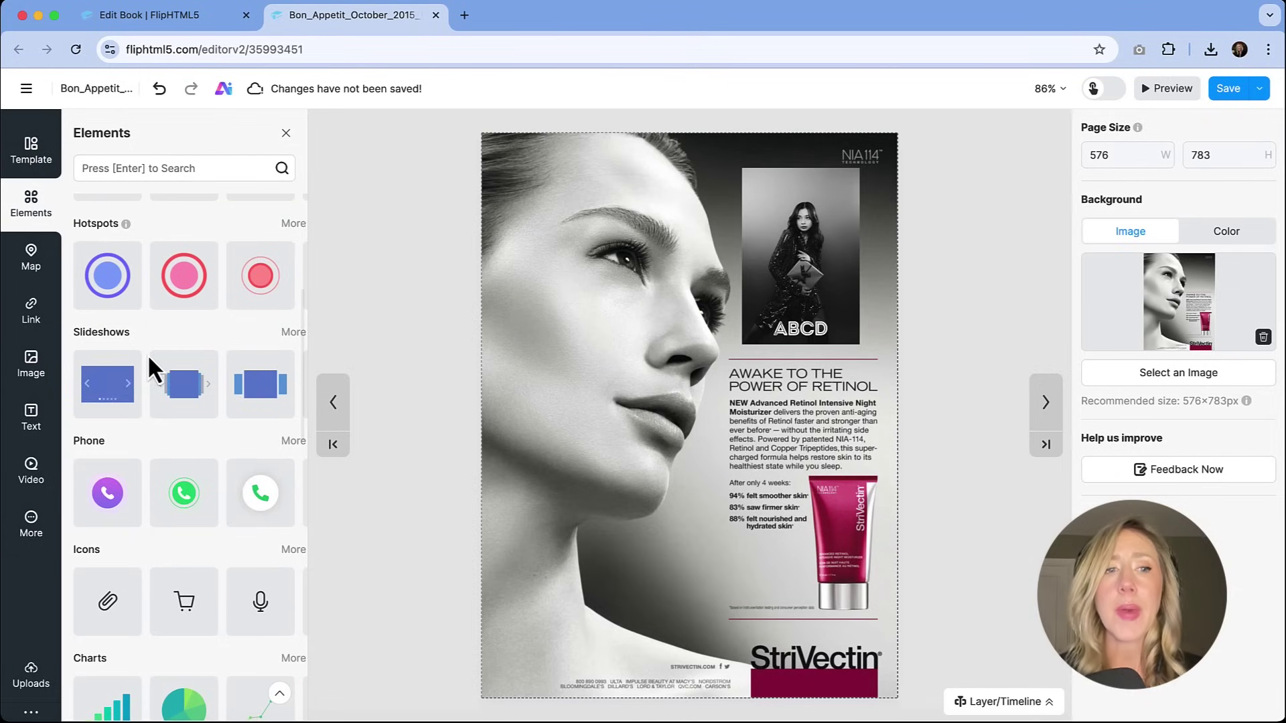
scroll(148, 357, "up", 3)
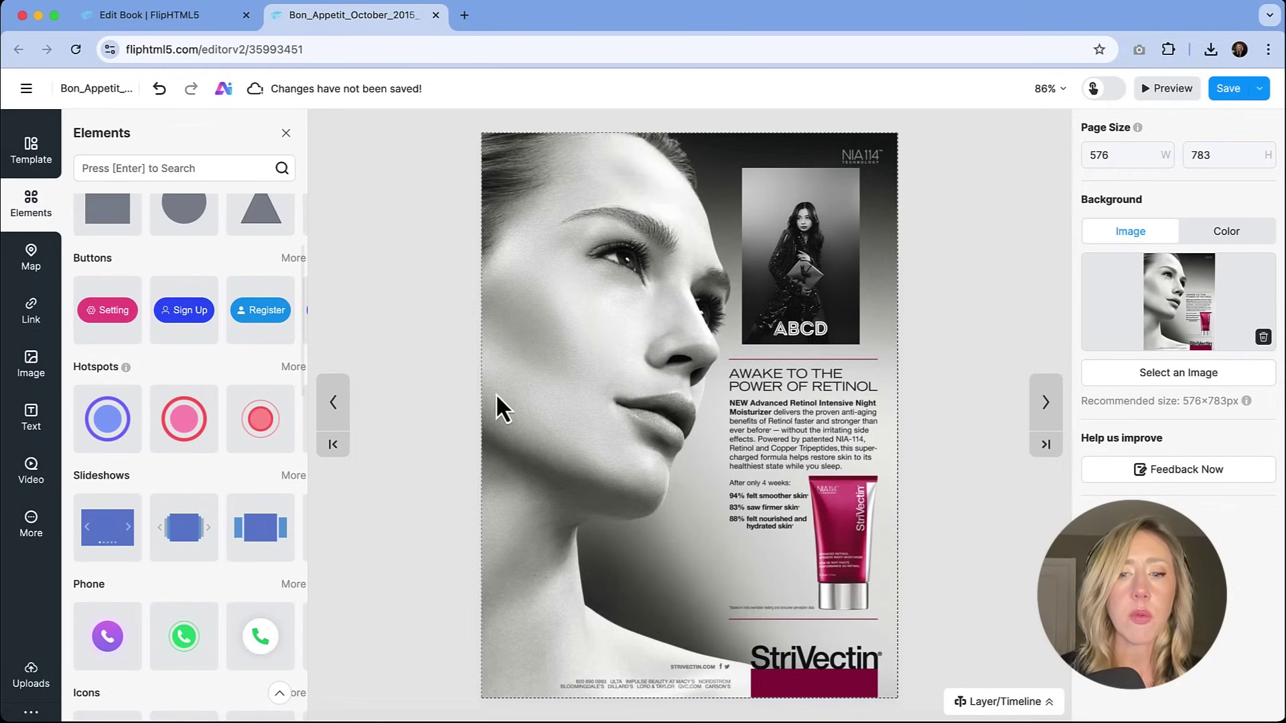
Place a pink Setting button at the page's bottom-left, then preview the triangle shape.
left_click(110, 328)
left_click_drag(689, 416, 570, 651)
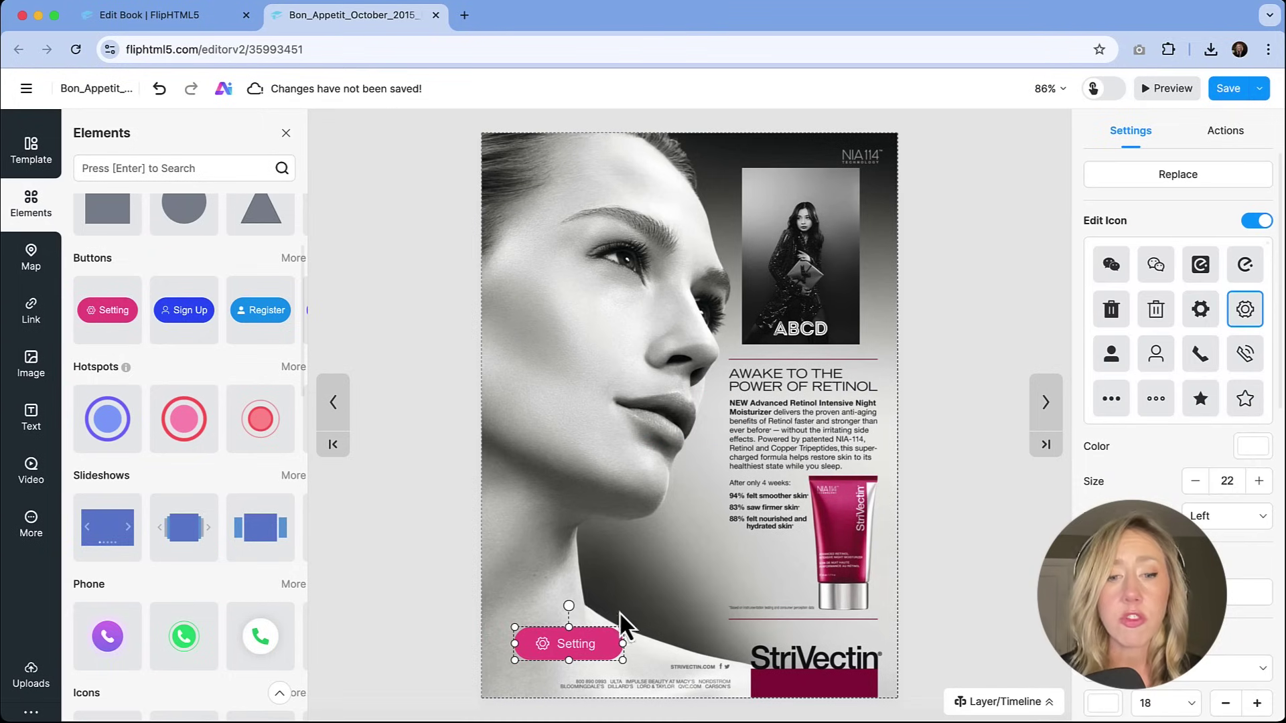
scroll(181, 388, "up", 5)
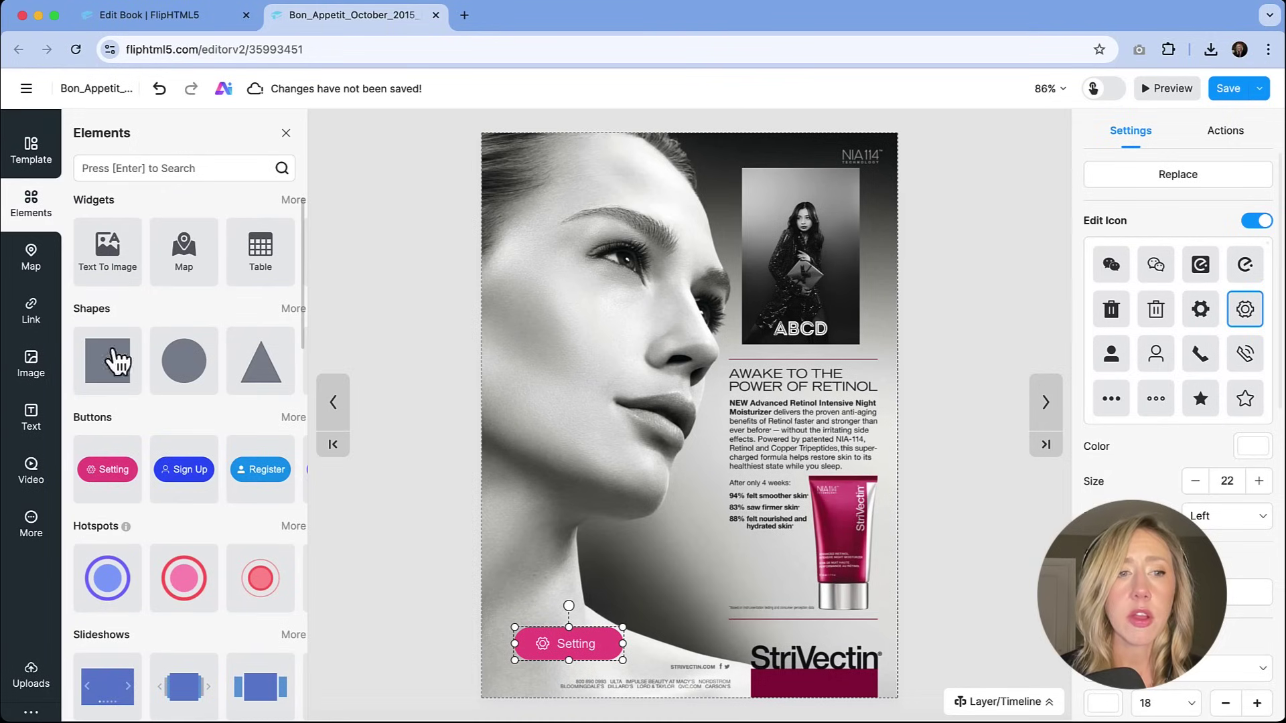
left_click(241, 367)
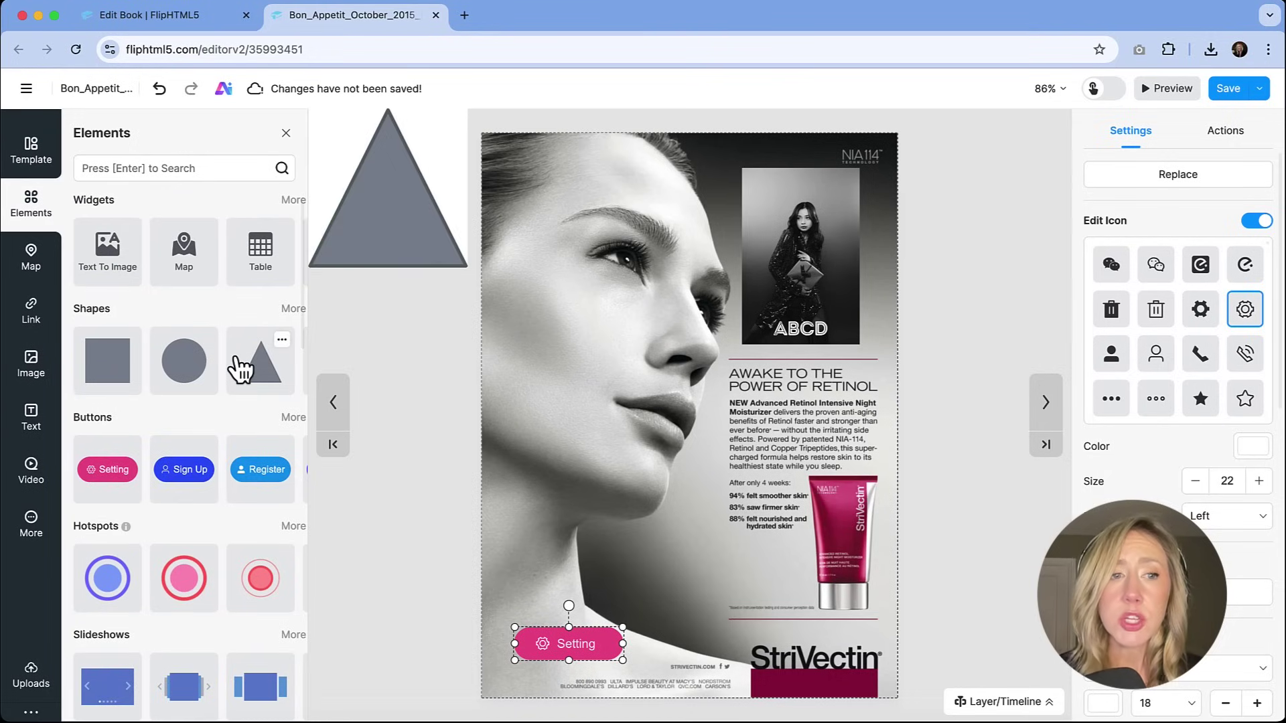
scroll(206, 264, "right", 4)
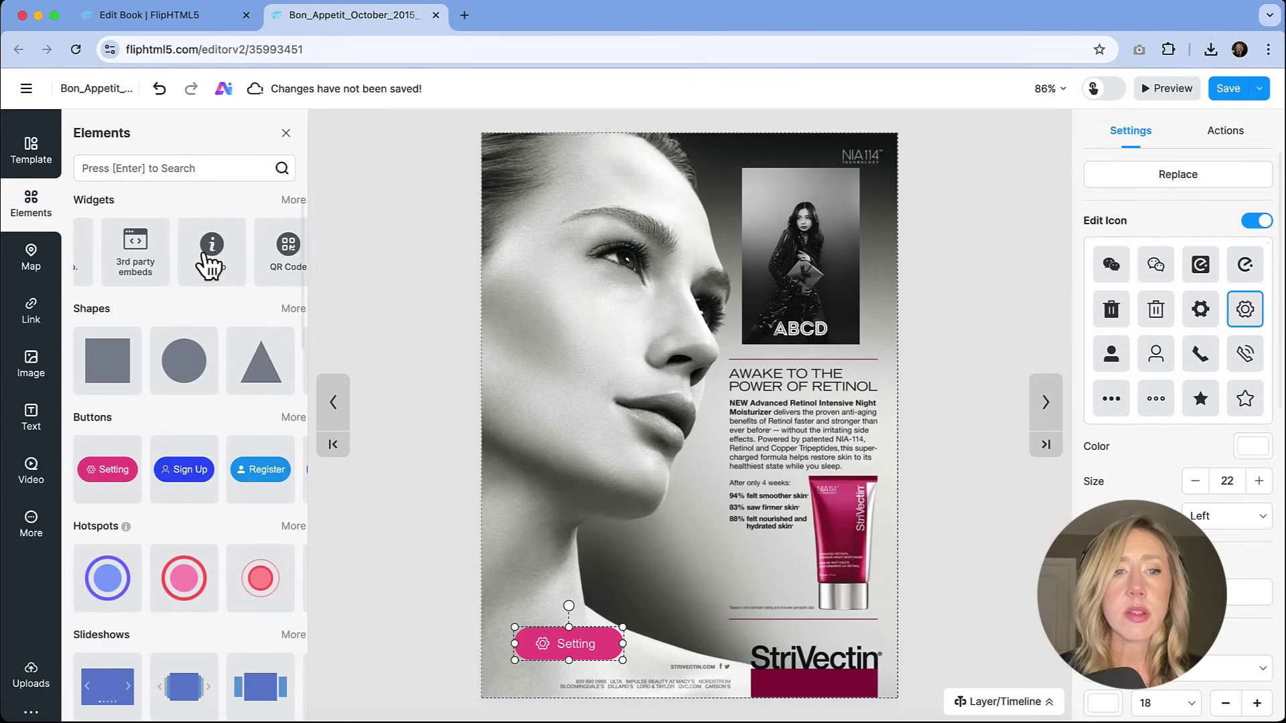
scroll(209, 263, "right", 6)
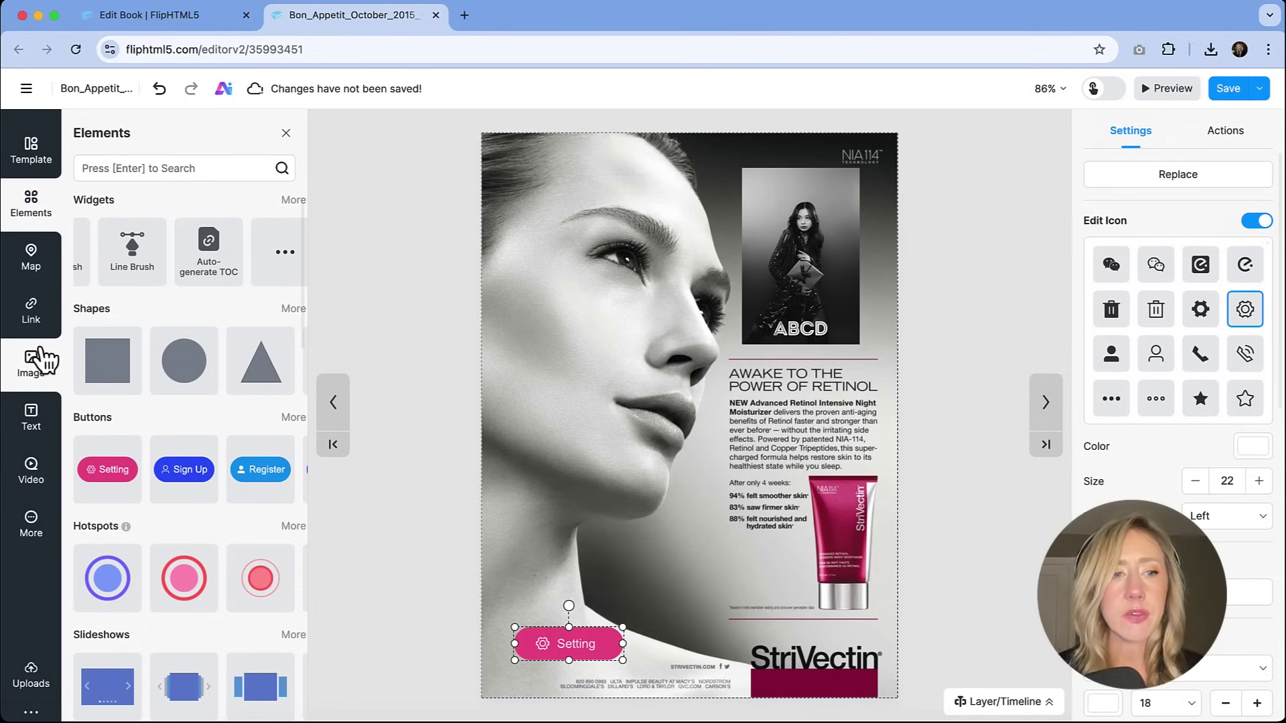
left_click(30, 536)
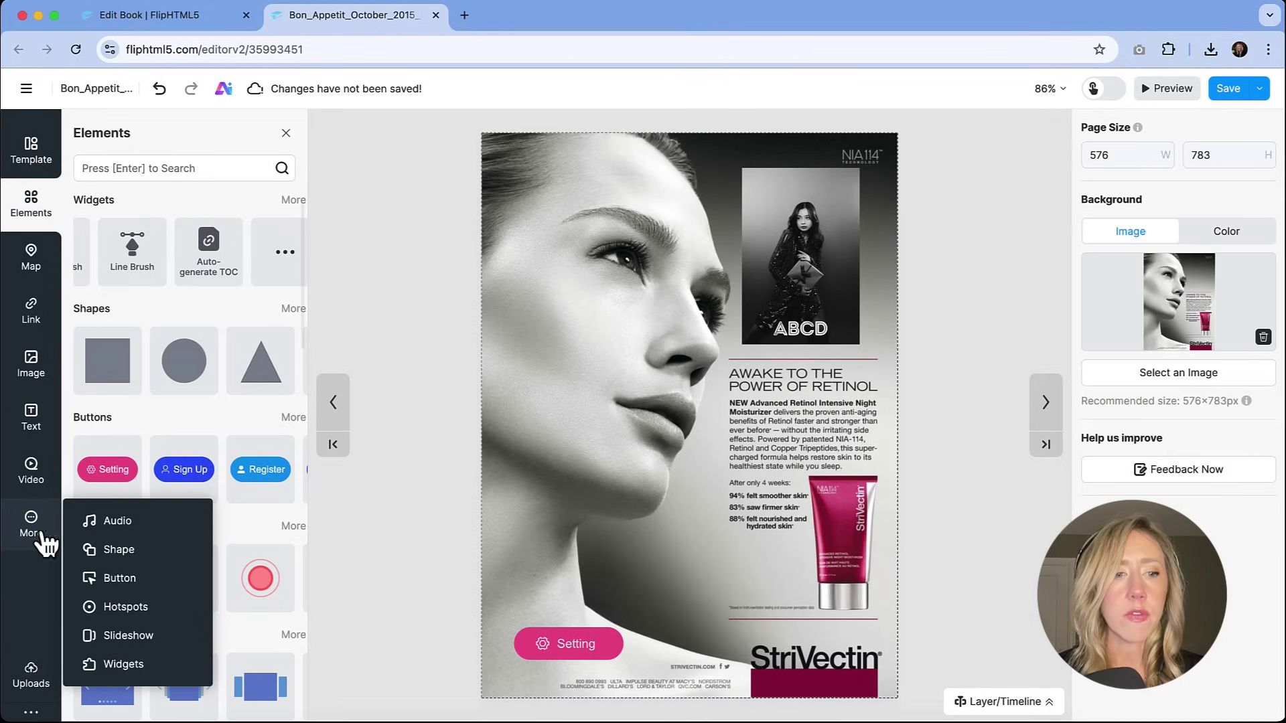
View the audio player styles, save the flipbook changes, and open the editor's main menu.
left_click(94, 527)
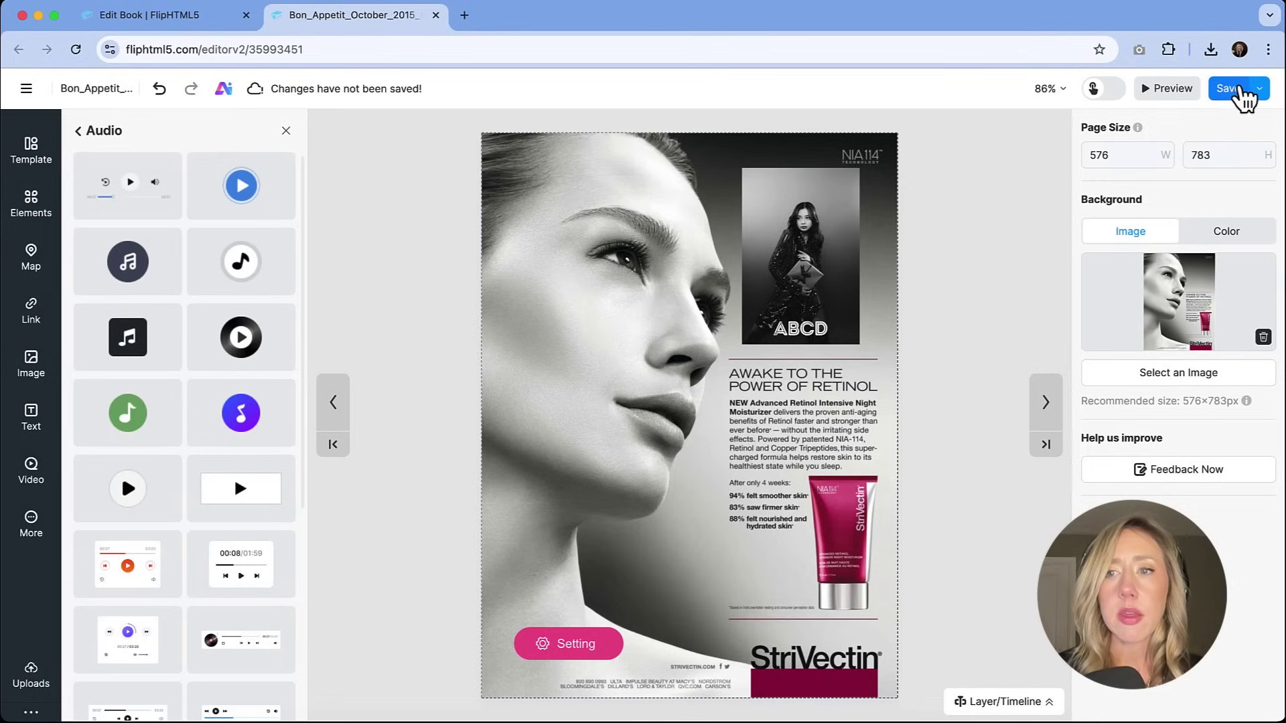
left_click(1227, 88)
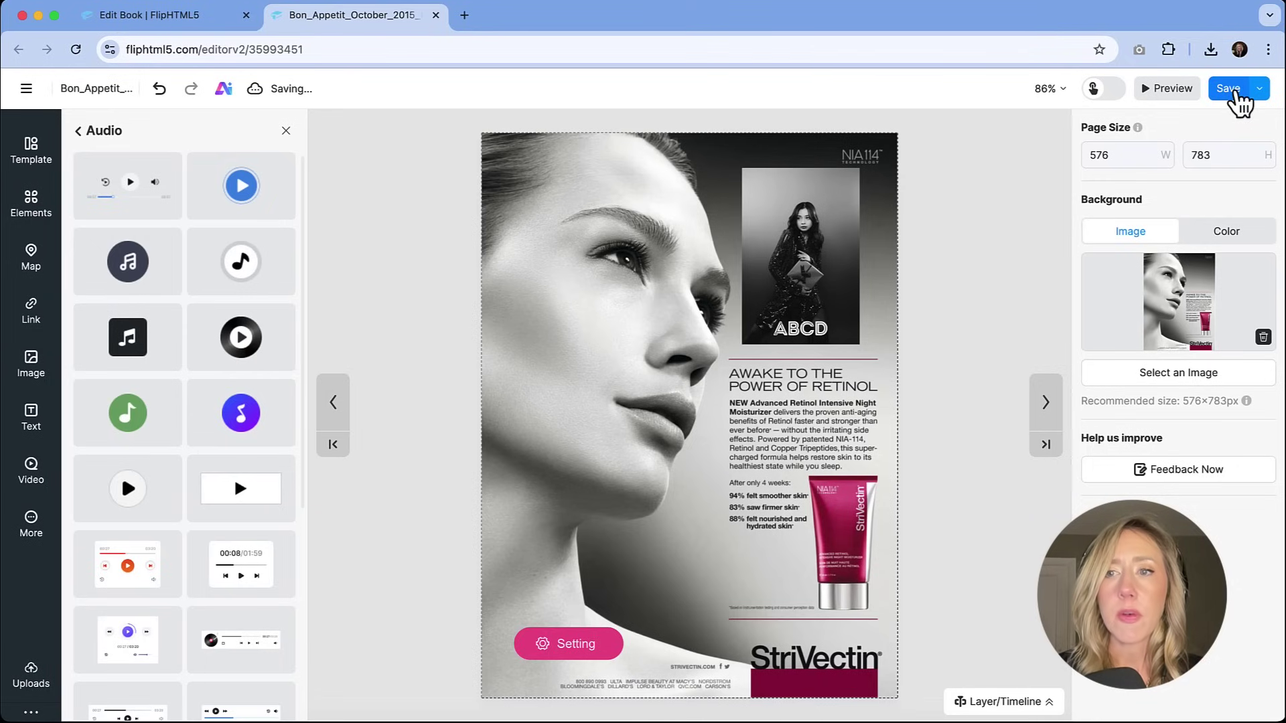
left_click(26, 89)
From the dashboard, rename the publication to 'Bon Appetit' and confirm.
left_click(94, 137)
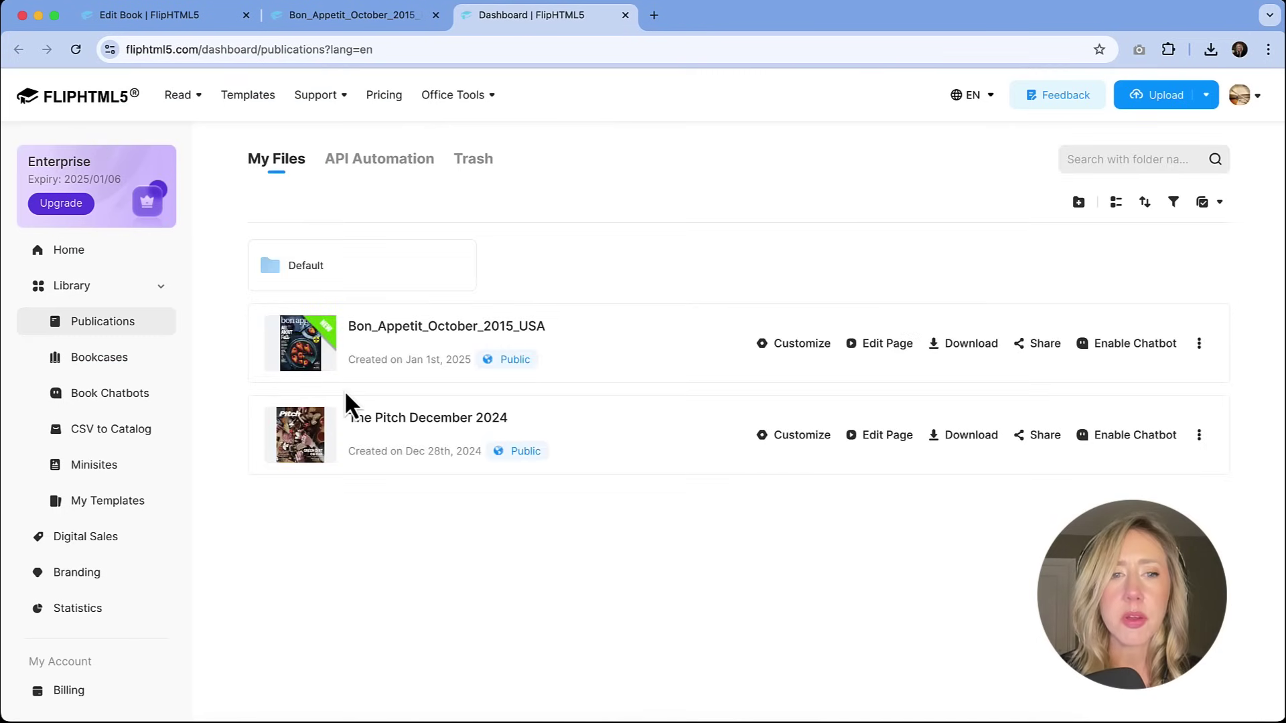
mouse_move(368, 339)
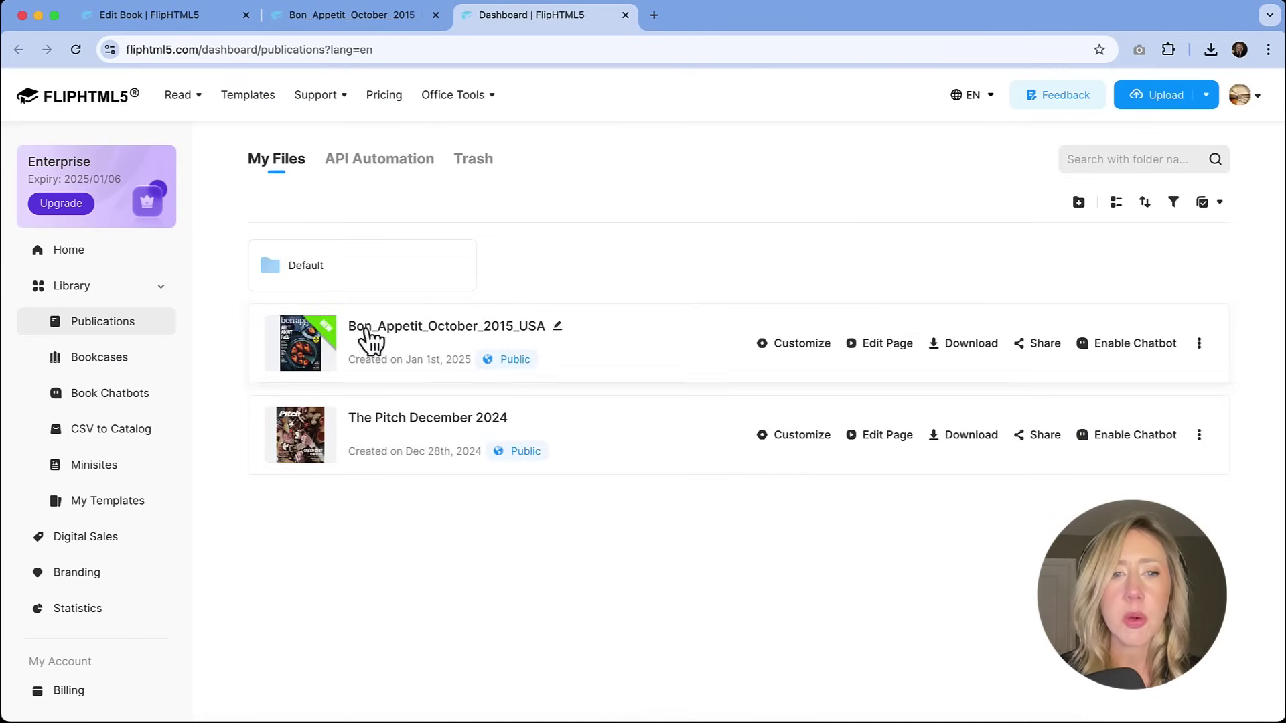
left_click(558, 326)
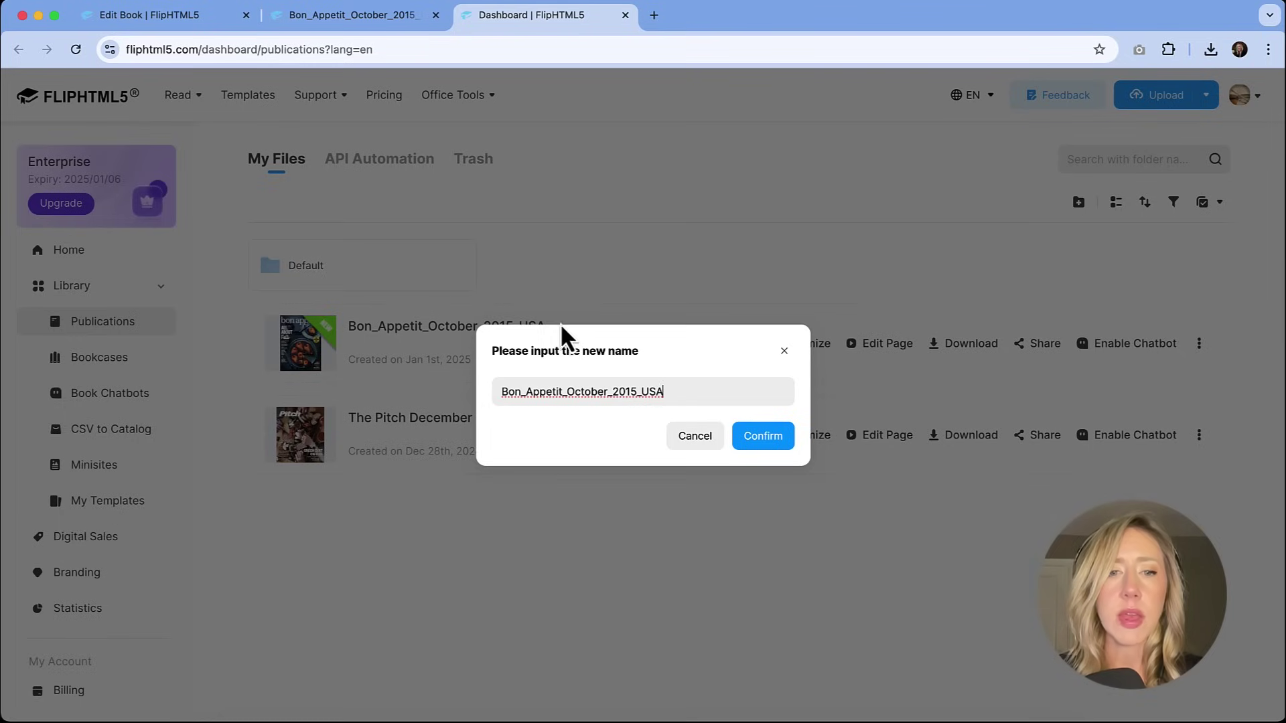
left_click_drag(663, 391, 502, 391)
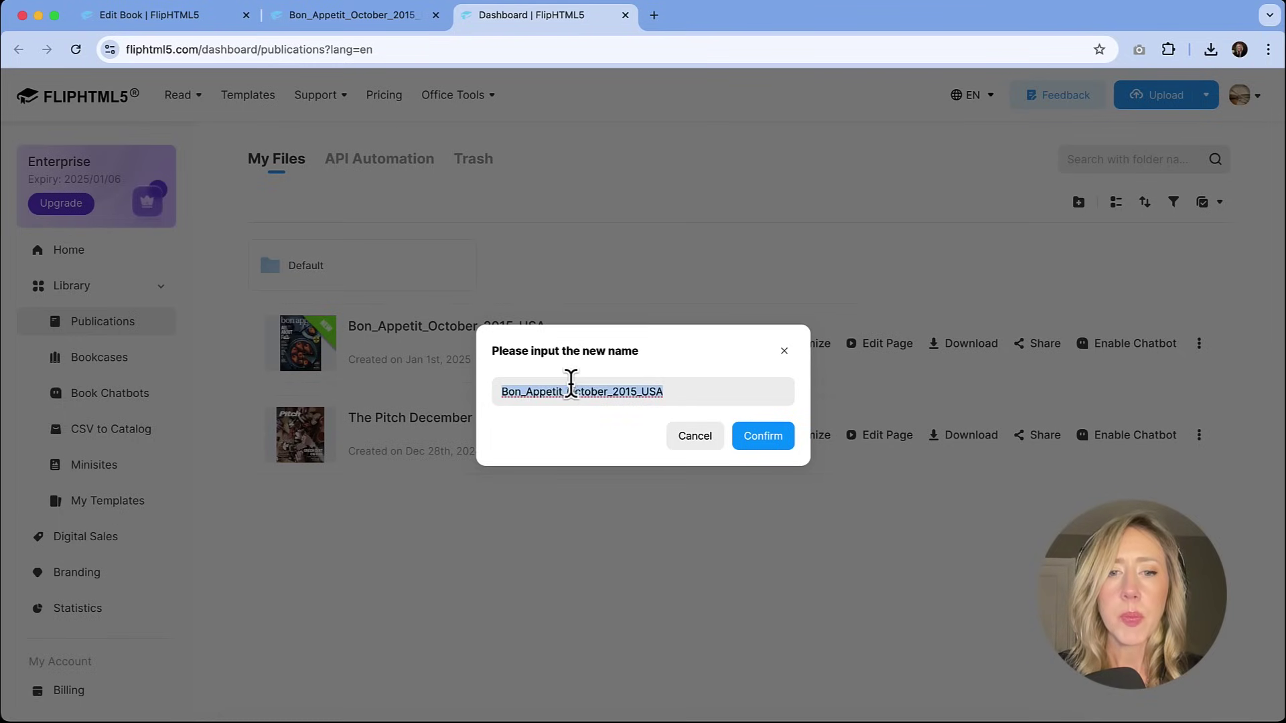
type("Bon Appetit")
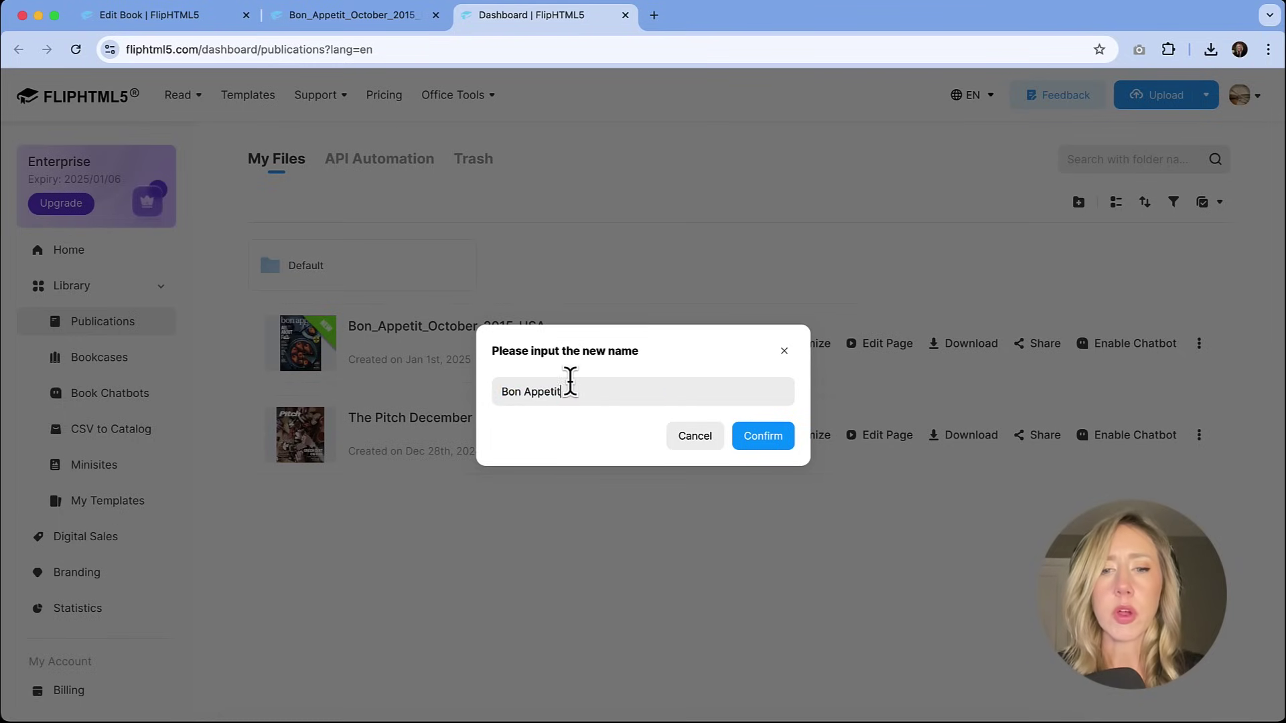
left_click(780, 442)
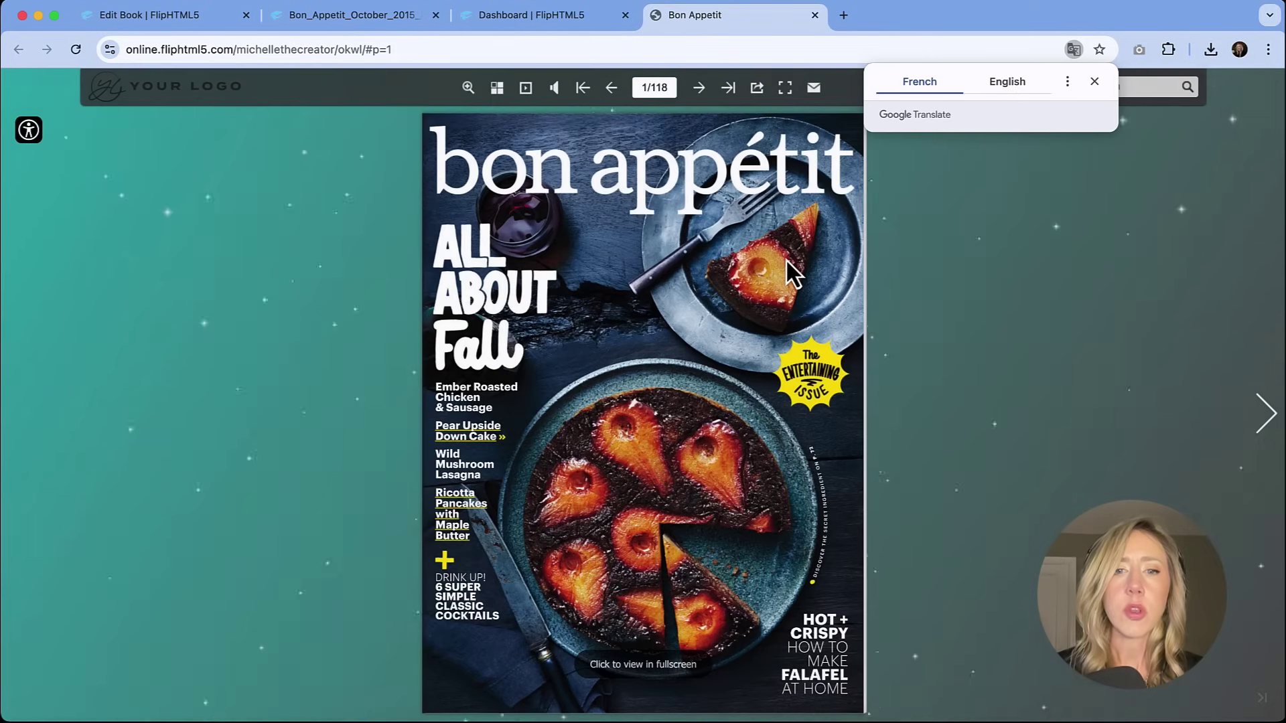
left_click(999, 258)
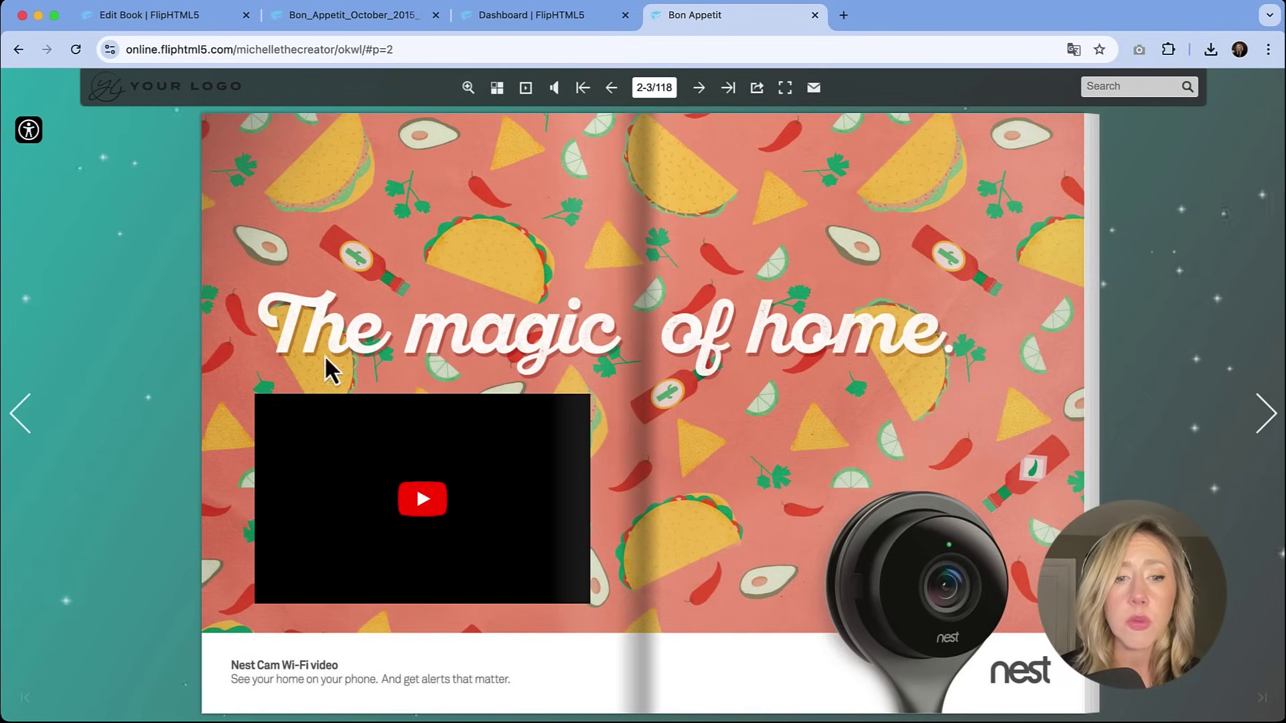
left_click(425, 499)
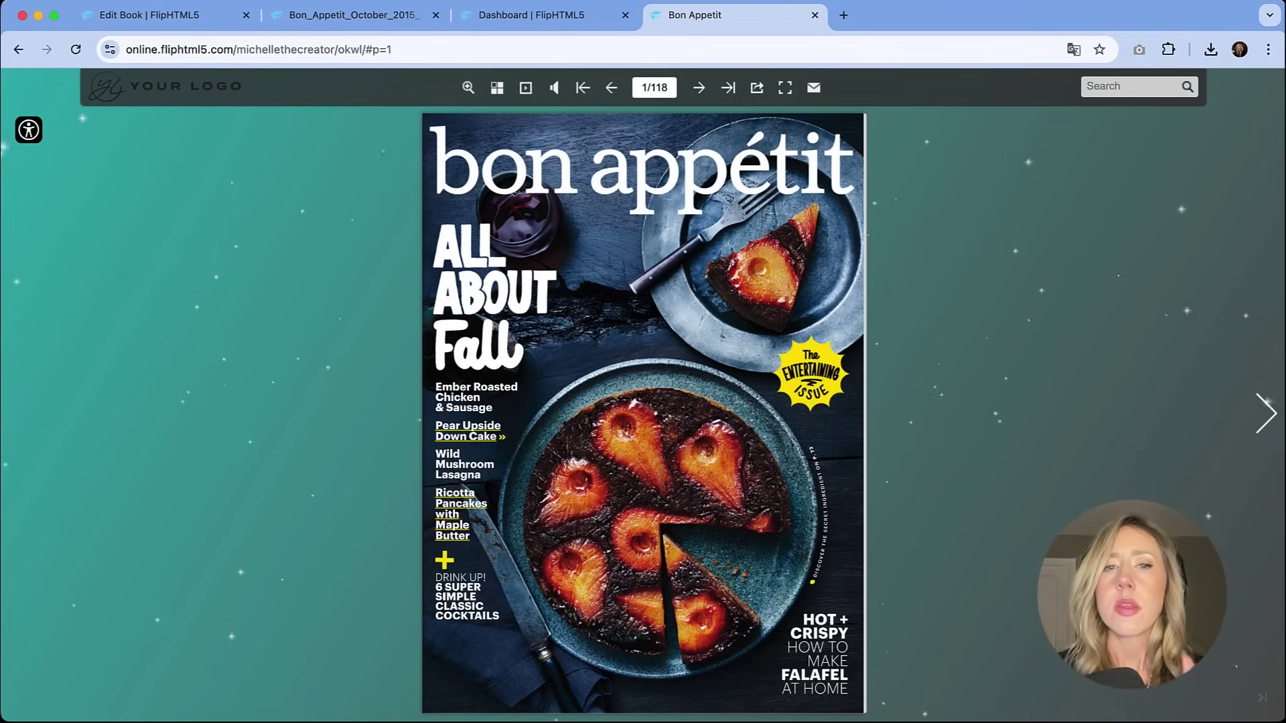